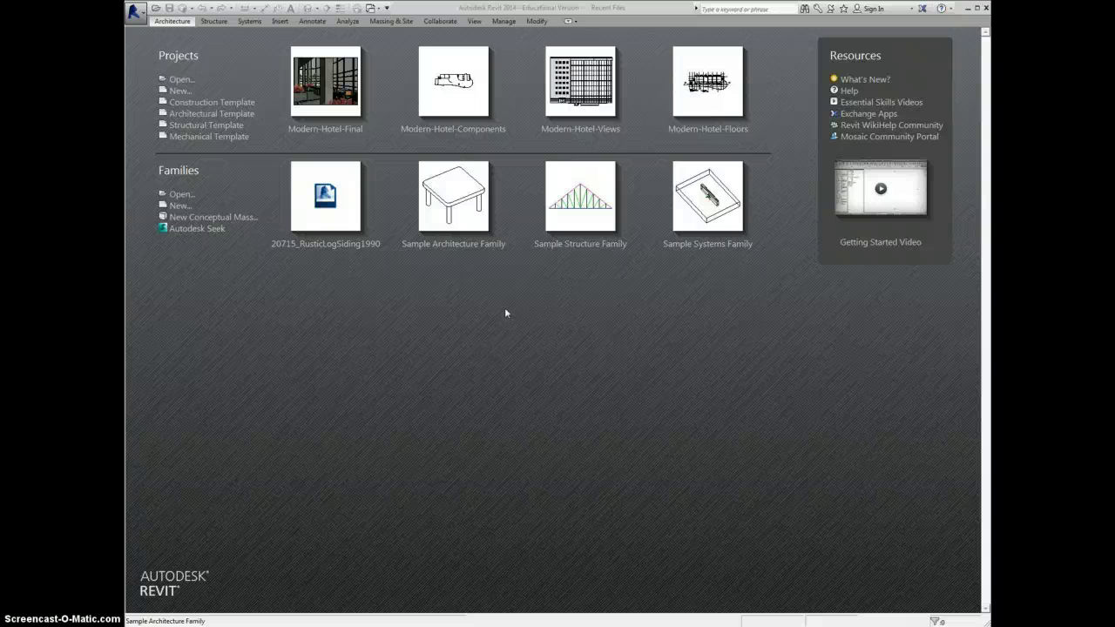
- Create a new project from the browsed Residential-Default.rte template, opening its First Floor plan
{"action": "left_click", "coordinate": [179, 91]}
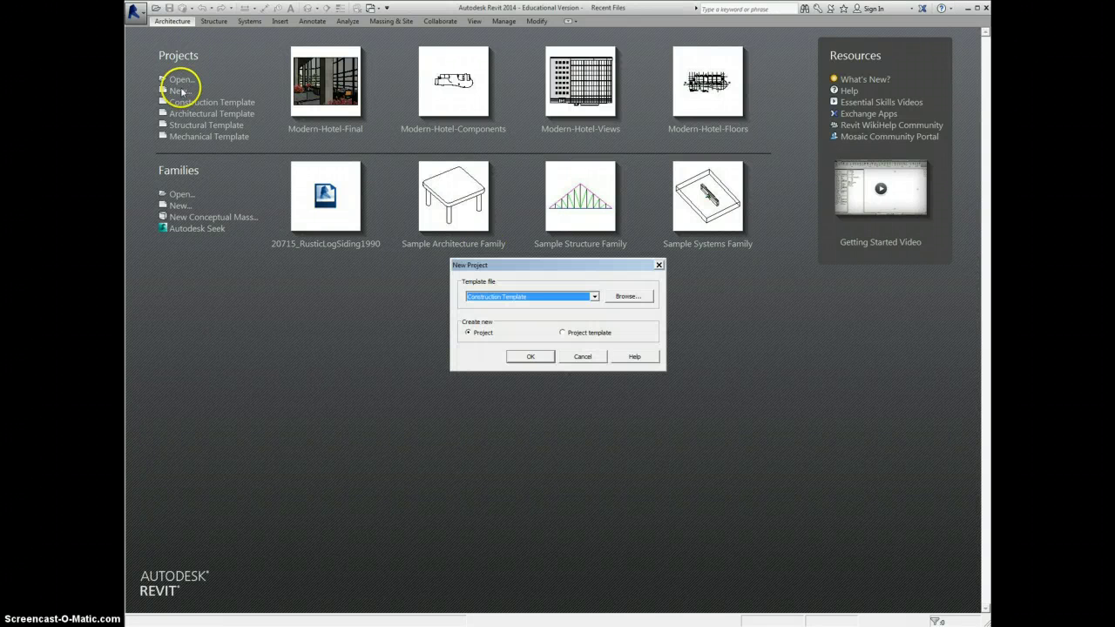
{"action": "left_click", "coordinate": [541, 297]}
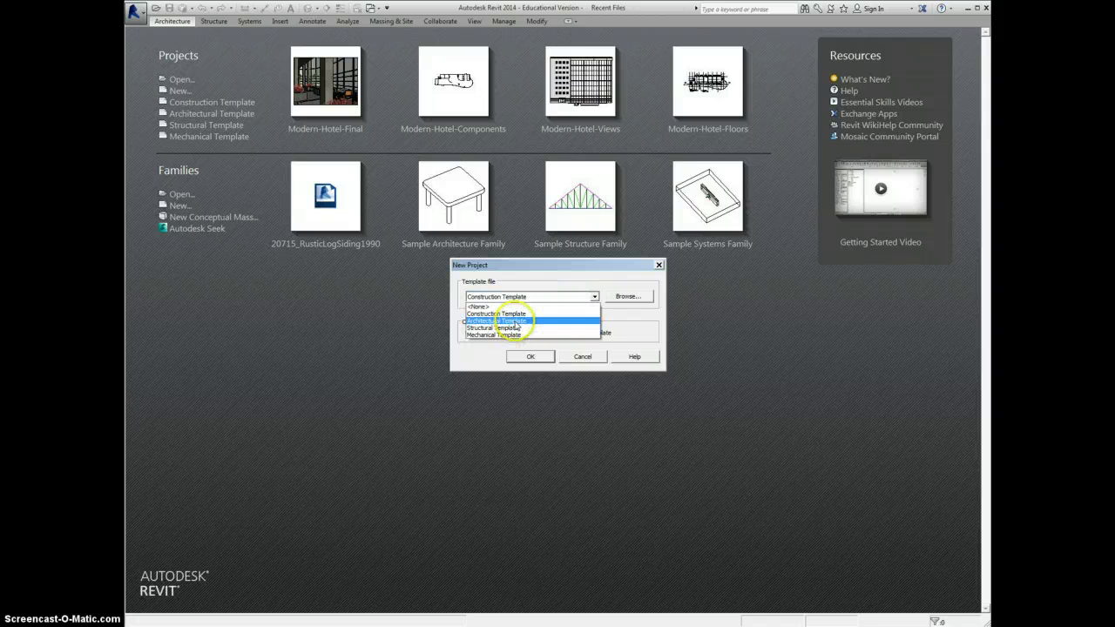
{"action": "left_click", "coordinate": [517, 322]}
{"action": "left_click", "coordinate": [624, 296]}
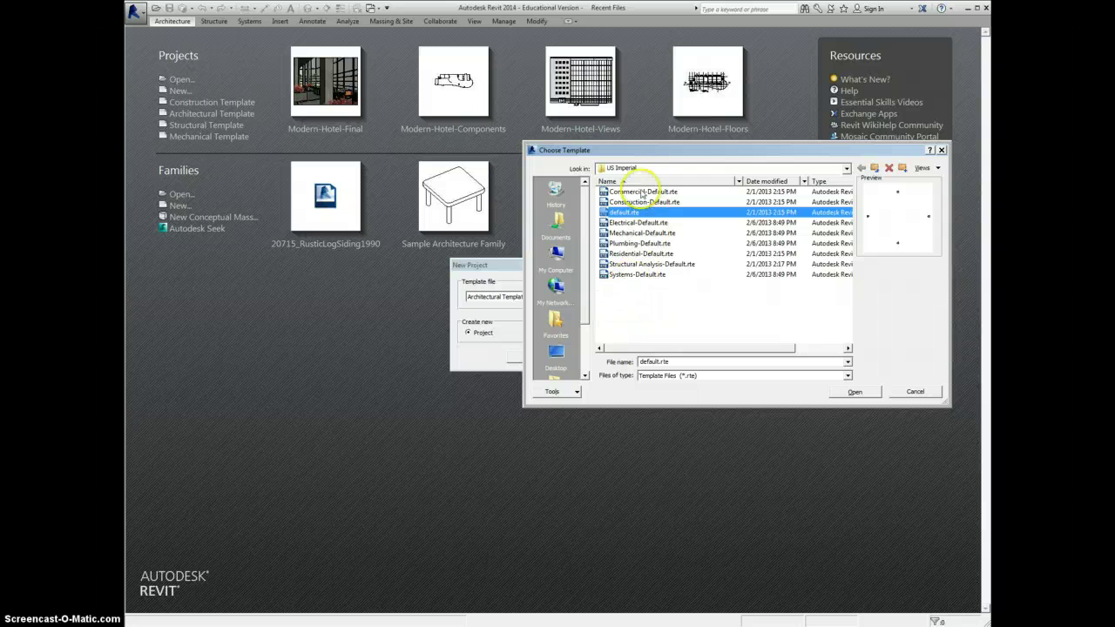
{"action": "left_click", "coordinate": [644, 254]}
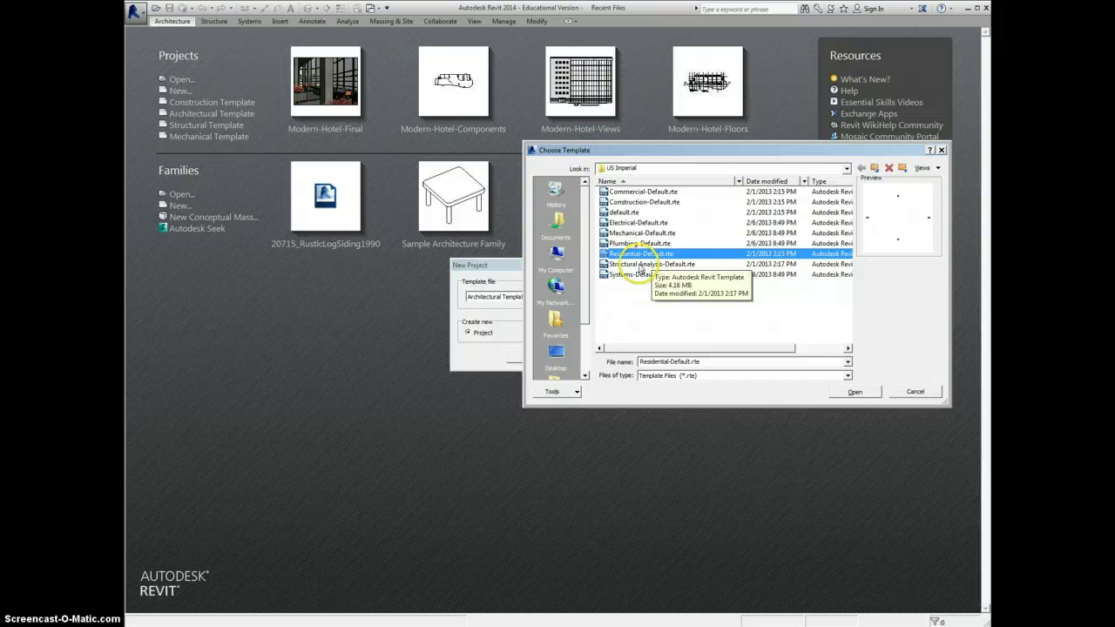
{"action": "left_click", "coordinate": [854, 392]}
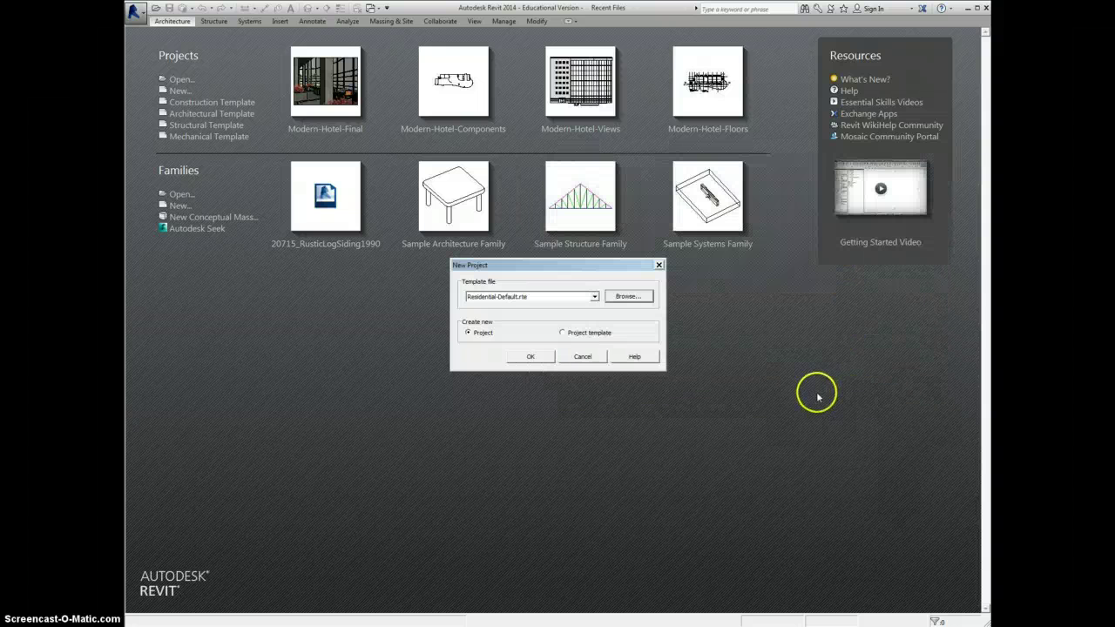
{"action": "left_click", "coordinate": [545, 357]}
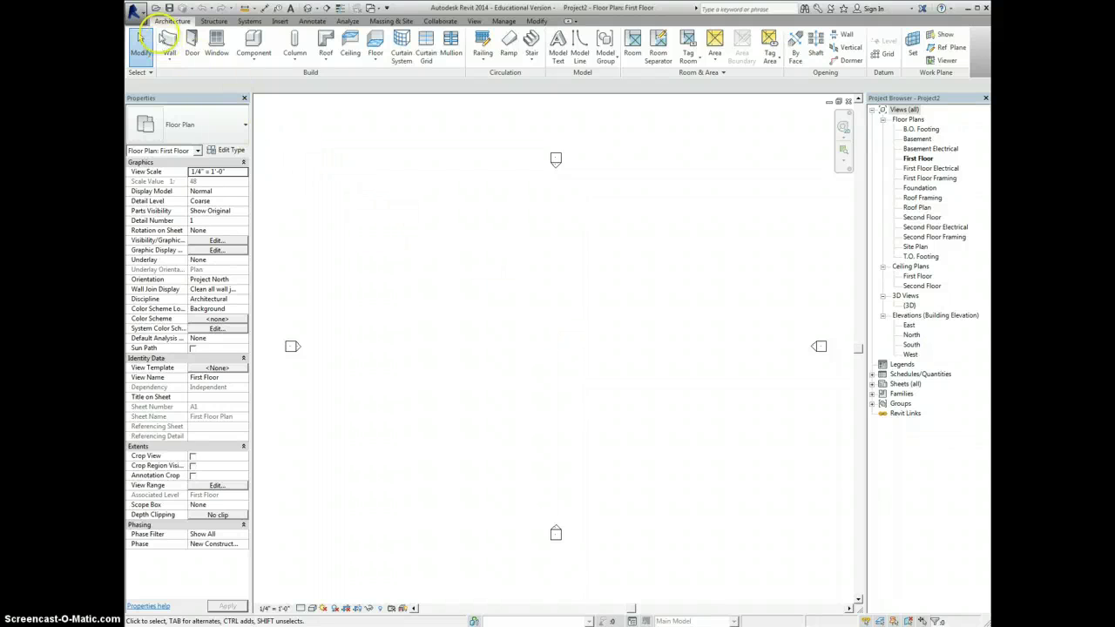
- Start the Generic - 6" Wall tool, try the arc draw options, then return to Line
{"action": "left_click", "coordinate": [169, 40]}
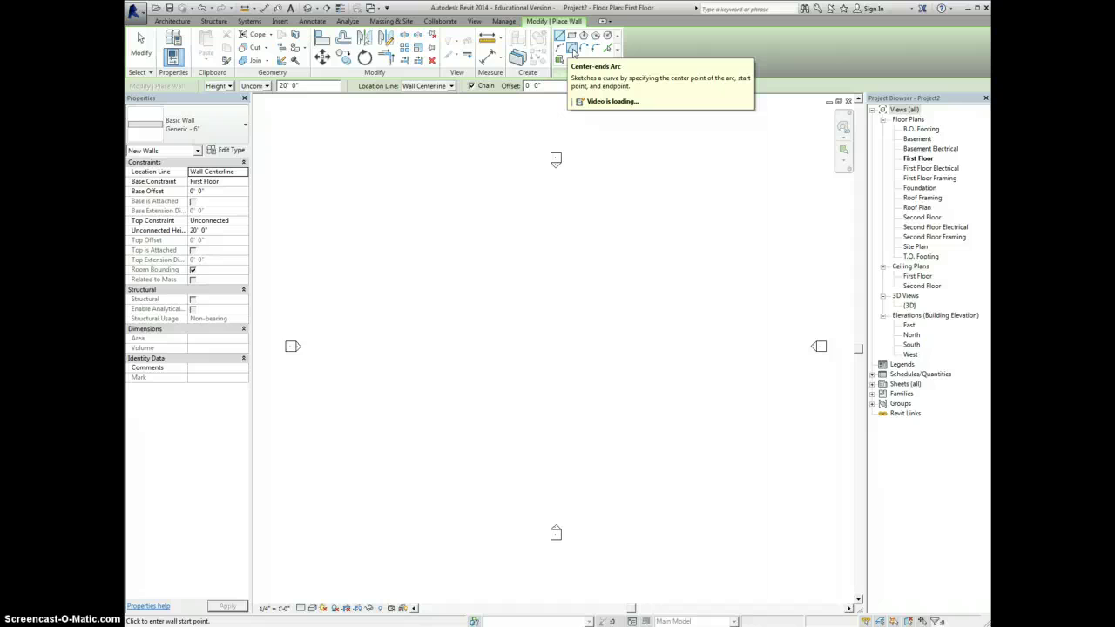
{"action": "left_click", "coordinate": [580, 51]}
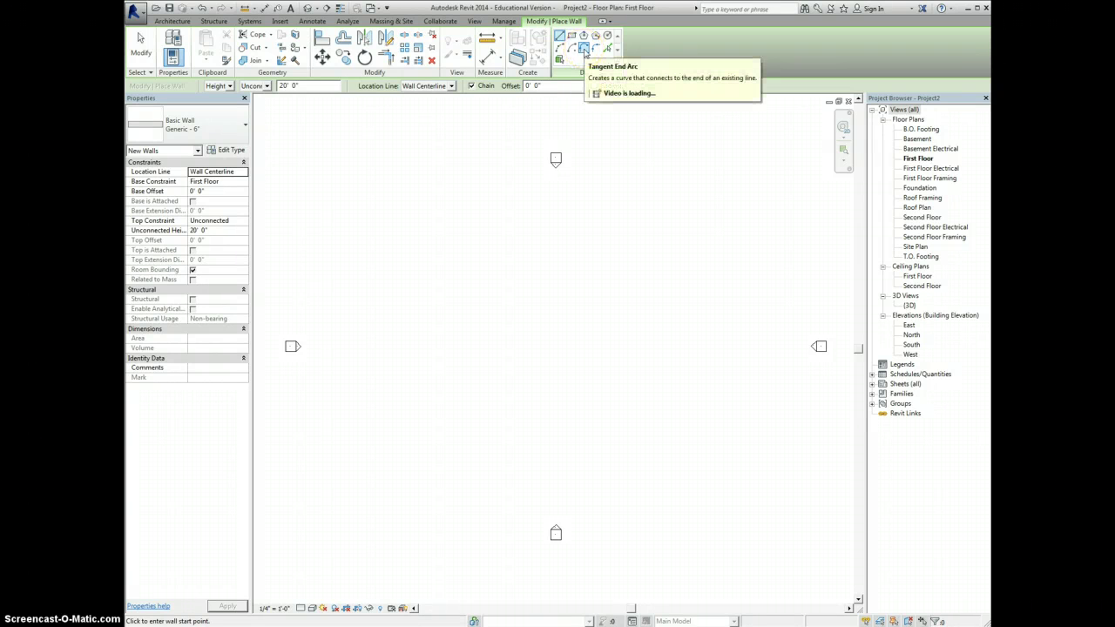
{"action": "left_click", "coordinate": [585, 49]}
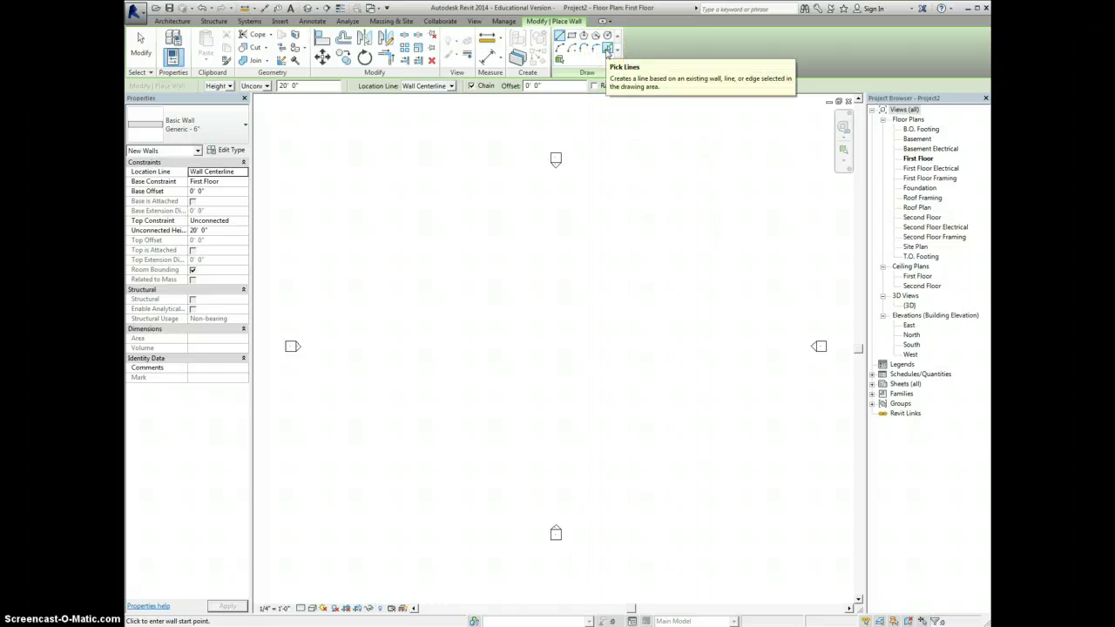
{"action": "left_click", "coordinate": [562, 60]}
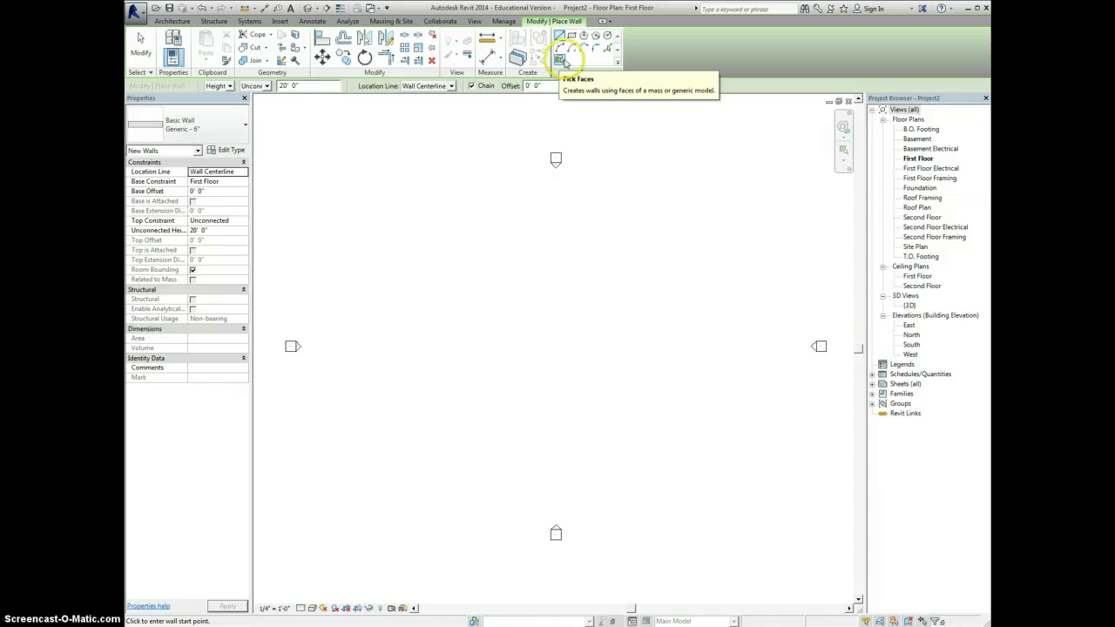
{"action": "left_click", "coordinate": [575, 62]}
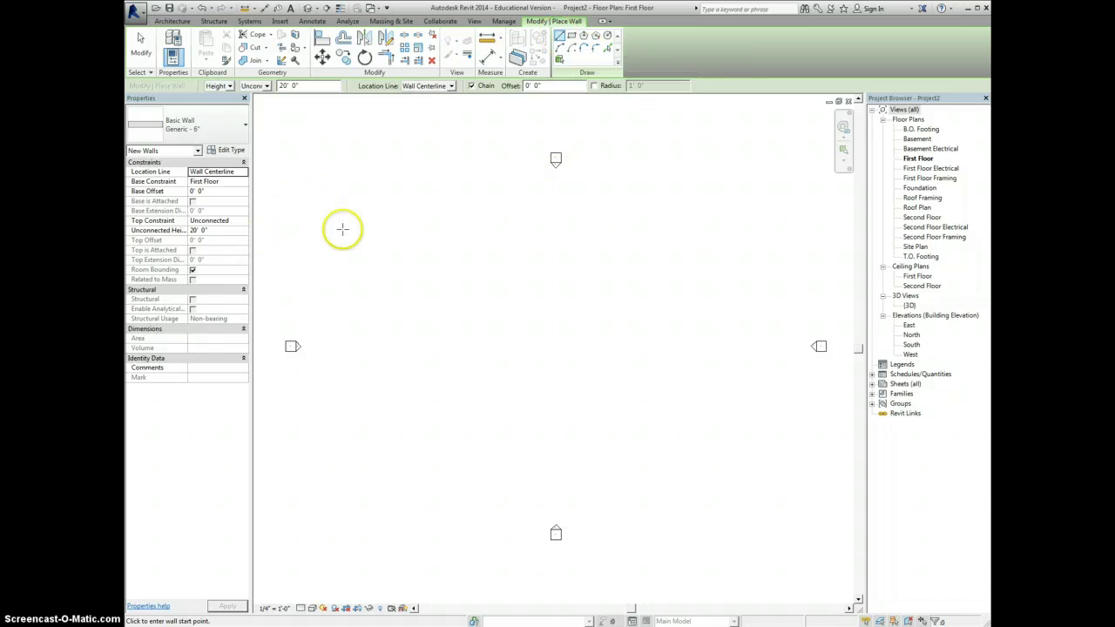
- Draw a 30-foot vertical wall and a horizontal wall from its bottom end, forming an L
{"action": "left_click", "coordinate": [395, 245]}
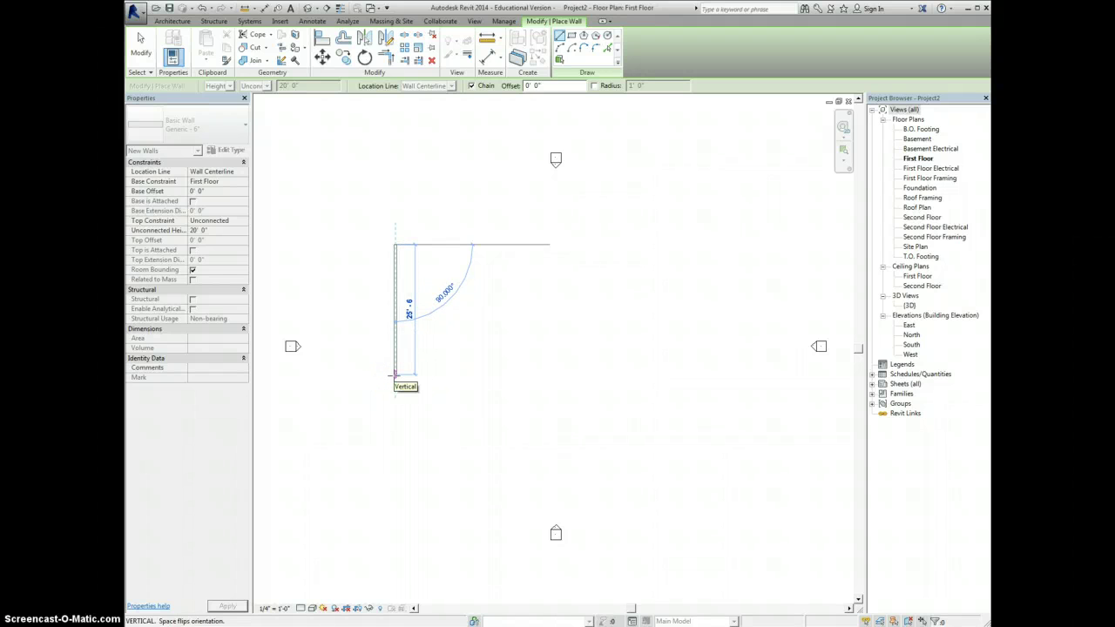
{"action": "left_click", "coordinate": [508, 246]}
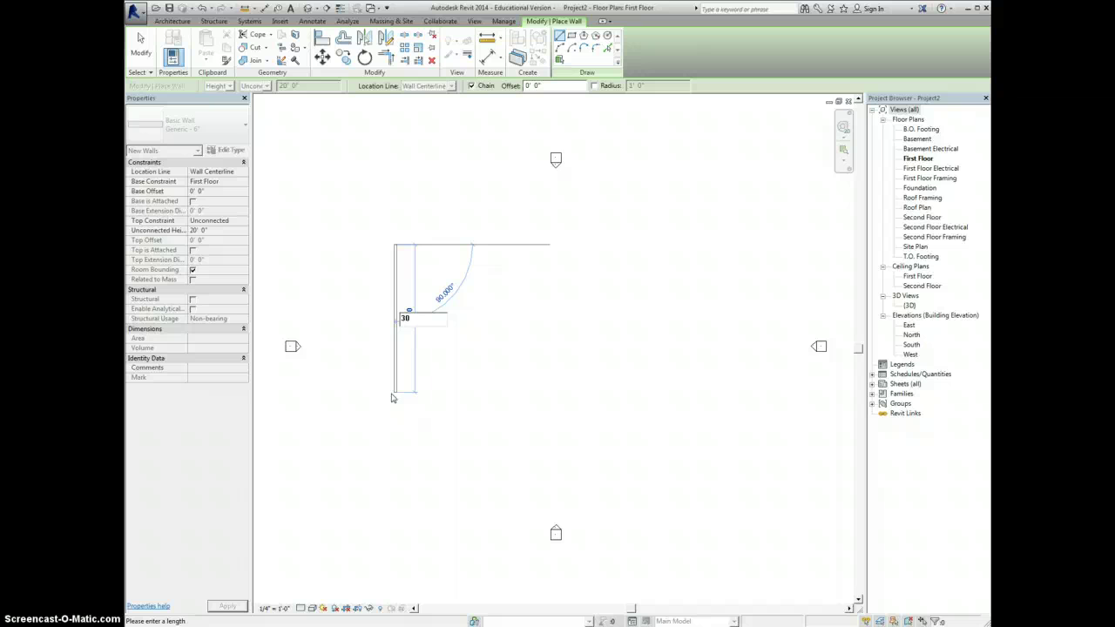
{"action": "key", "text": "Return"}
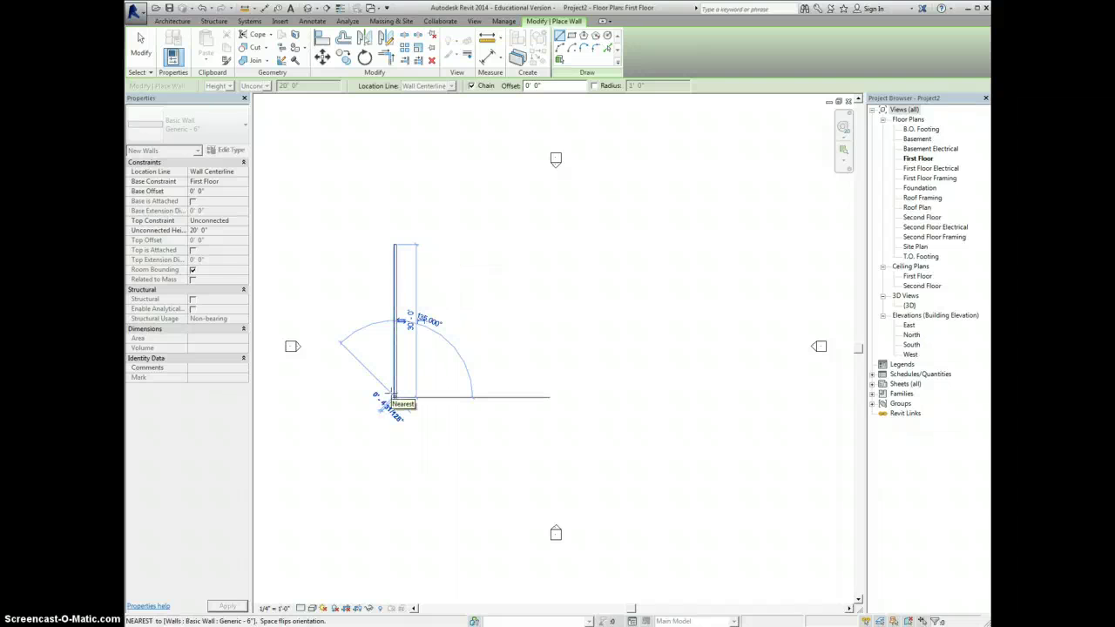
{"action": "left_click_drag", "start_coordinate": [394, 397], "coordinate": [495, 398]}
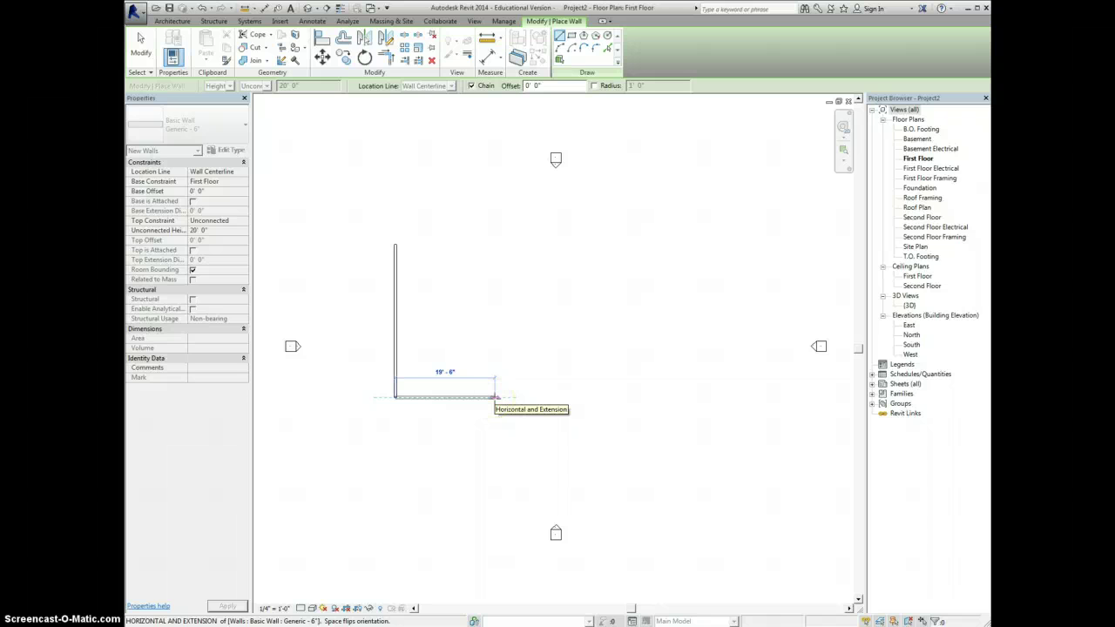
{"action": "left_click", "coordinate": [566, 398]}
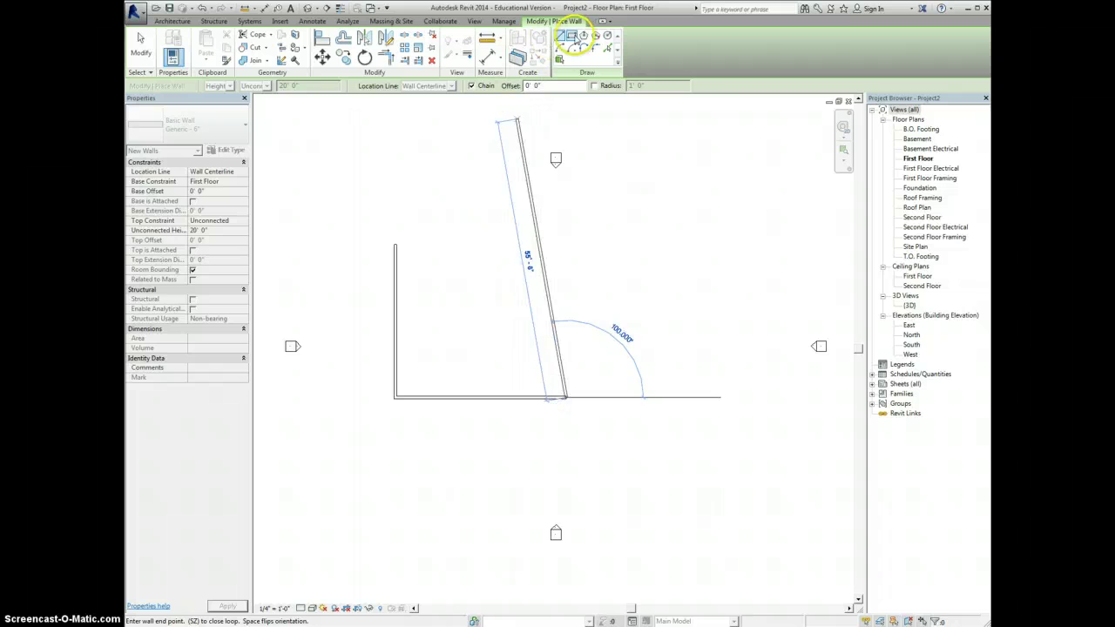
{"action": "left_click", "coordinate": [571, 36]}
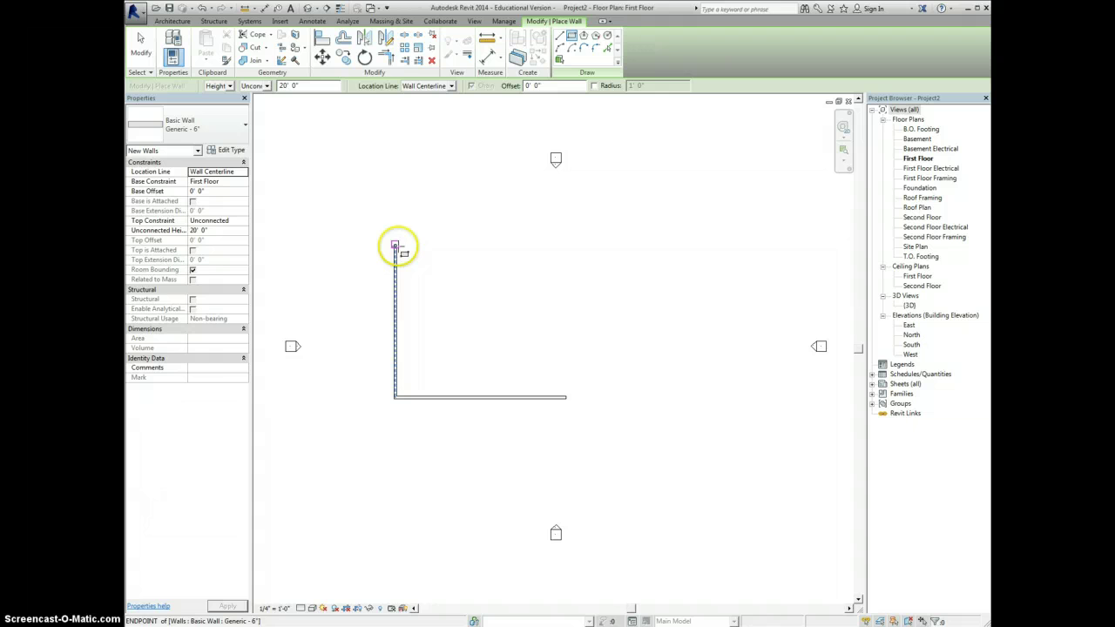
- Draw a rectangular box of walls inside the L from two opposite corners
{"action": "left_click", "coordinate": [484, 246]}
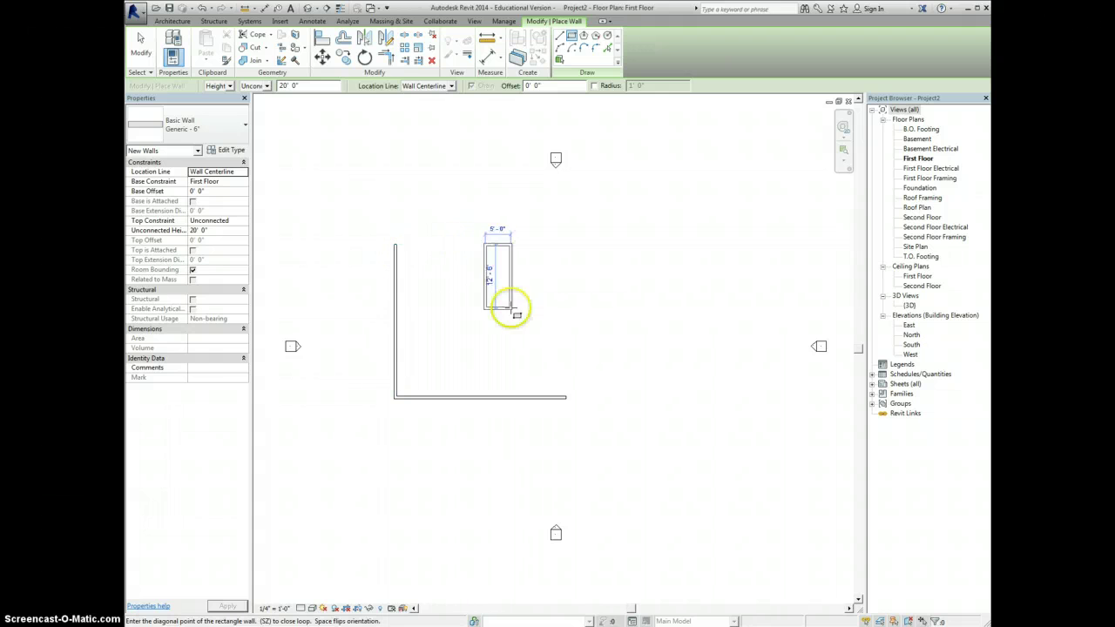
{"action": "left_click", "coordinate": [550, 323]}
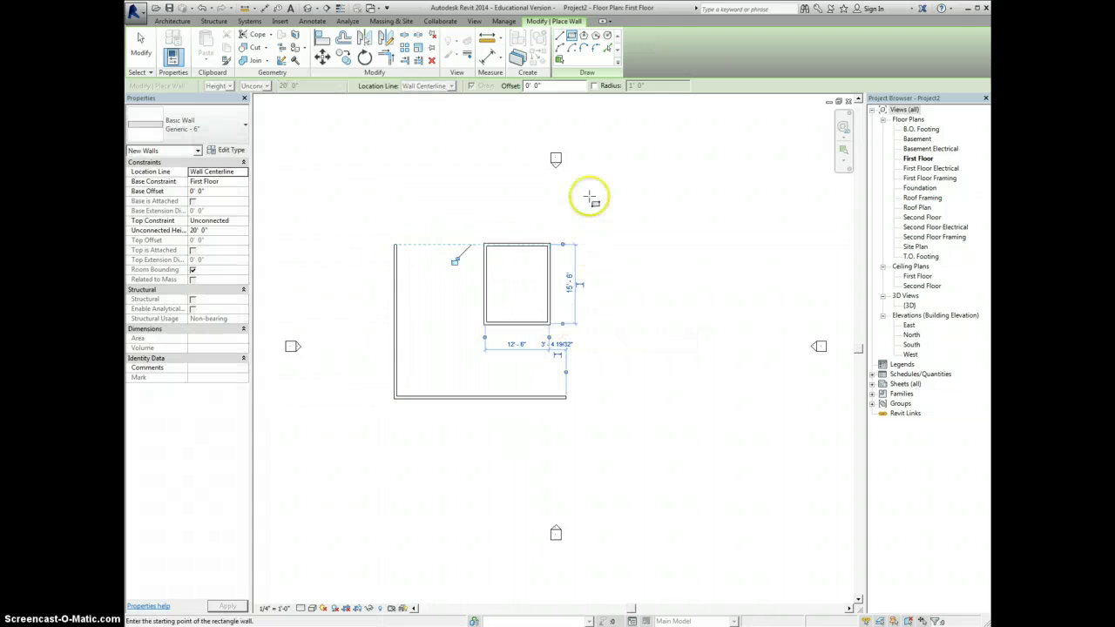
{"action": "left_click", "coordinate": [559, 37]}
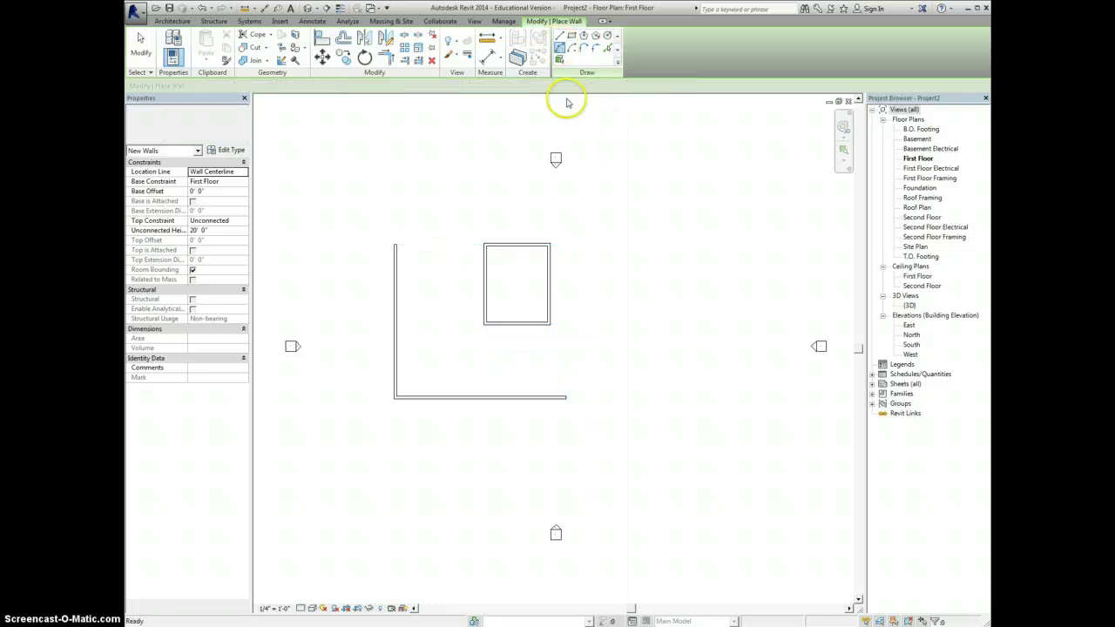
- Add arc walls bulging out at the top-left and bottom-right corners, closing the outline
{"action": "left_click", "coordinate": [485, 246]}
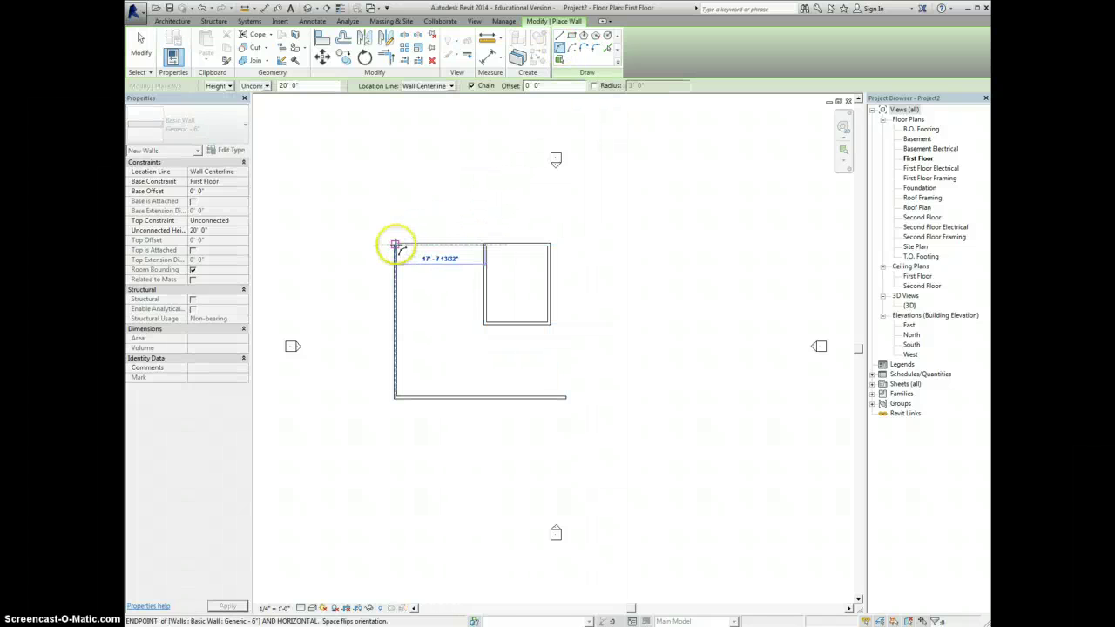
{"action": "left_click", "coordinate": [395, 246]}
{"action": "left_click", "coordinate": [437, 219]}
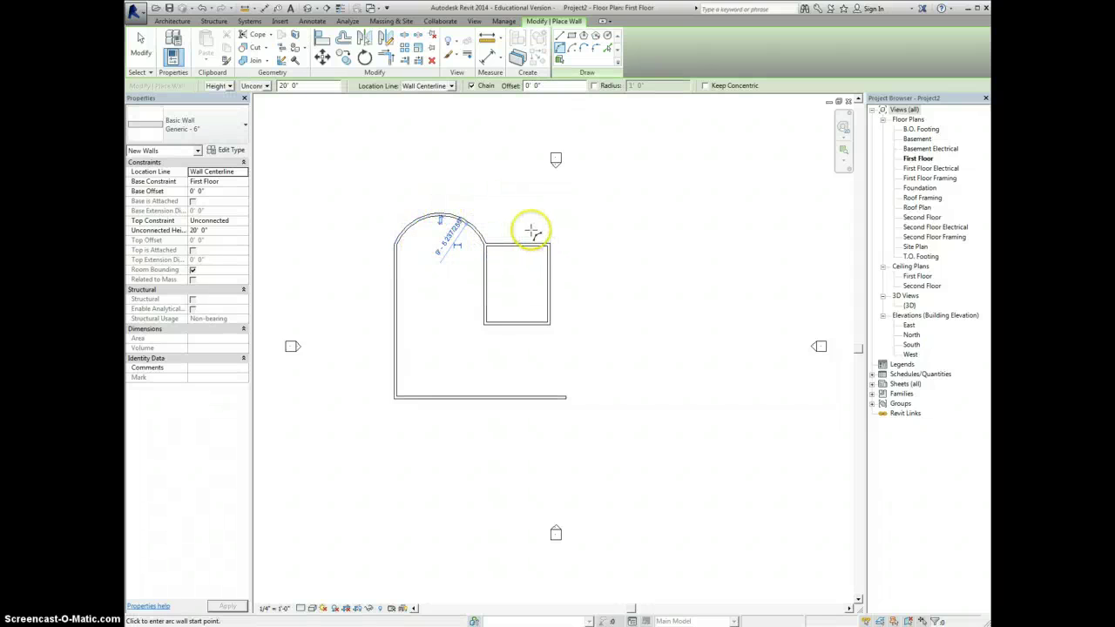
{"action": "left_click", "coordinate": [550, 323]}
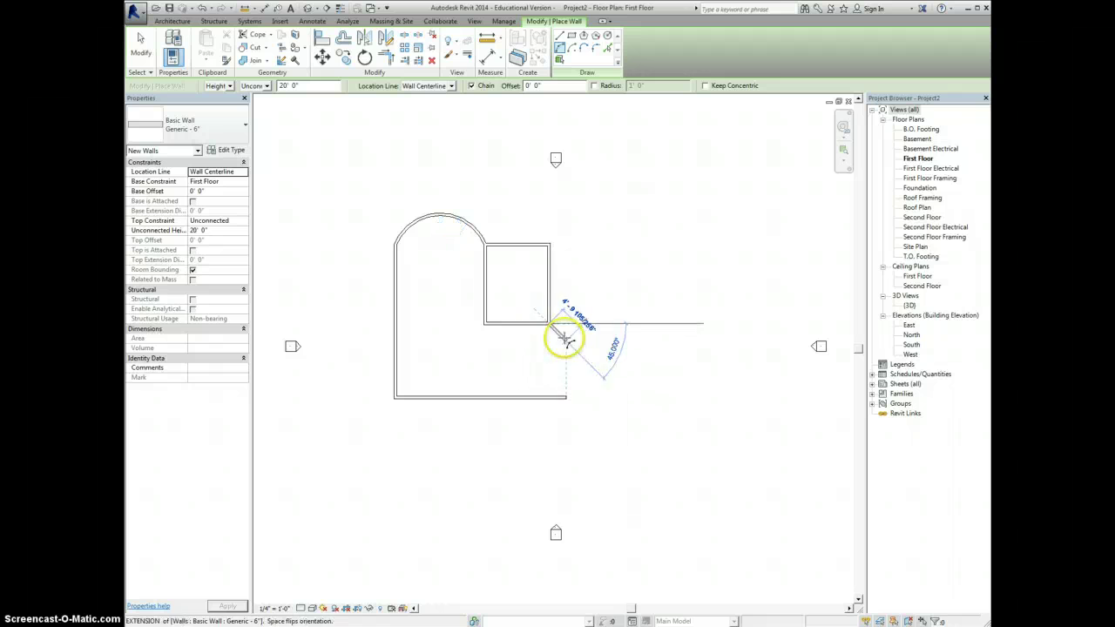
{"action": "left_click", "coordinate": [567, 397]}
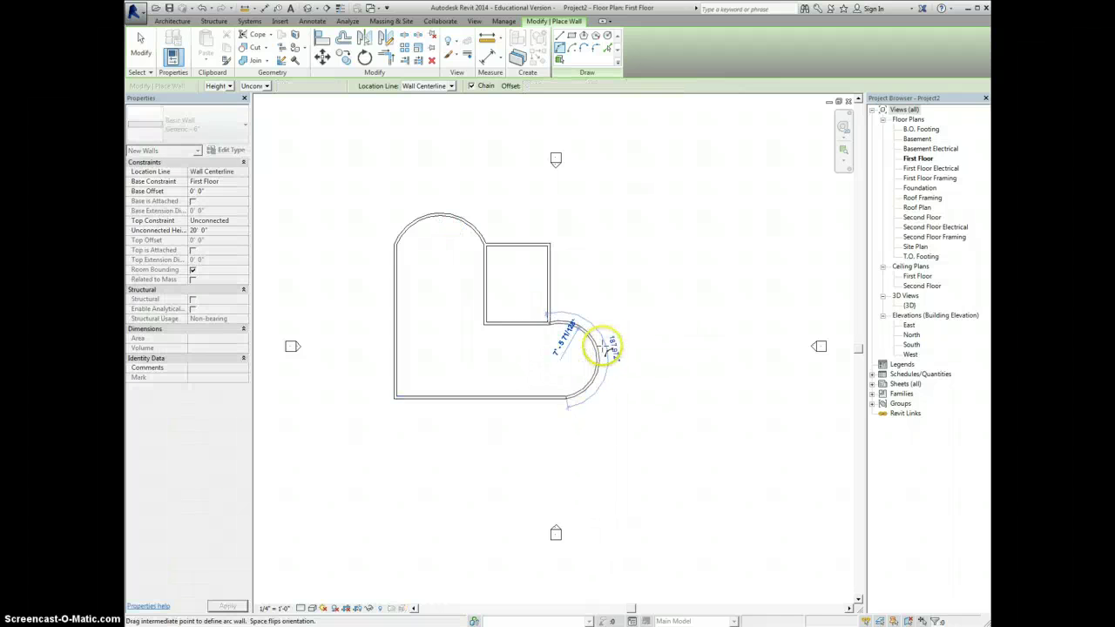
{"action": "left_click", "coordinate": [591, 353]}
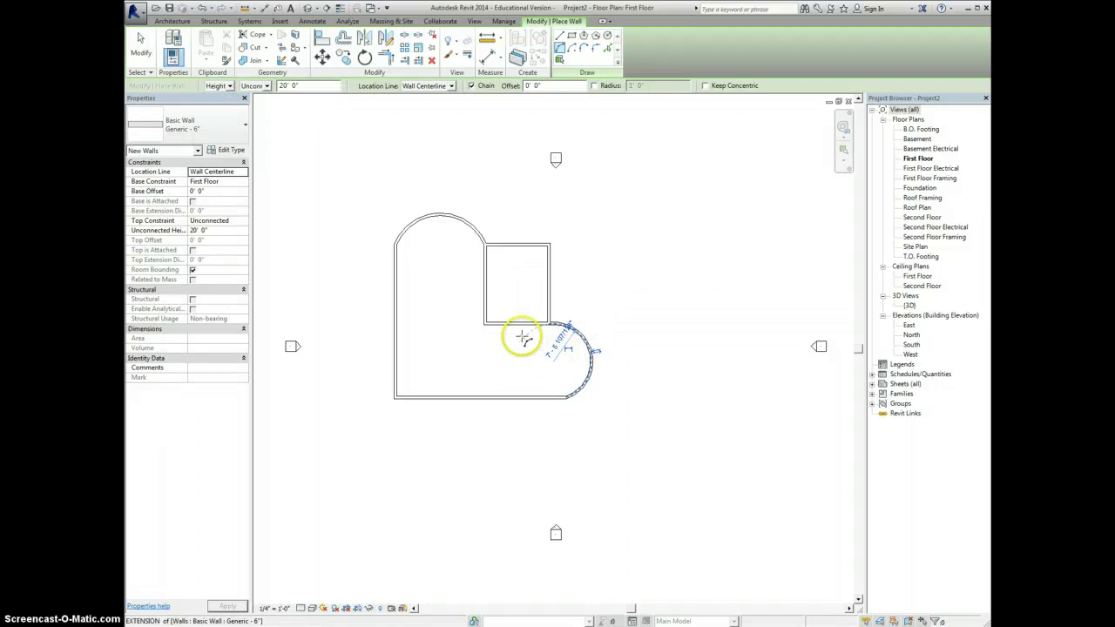
{"action": "key", "text": "Escape"}
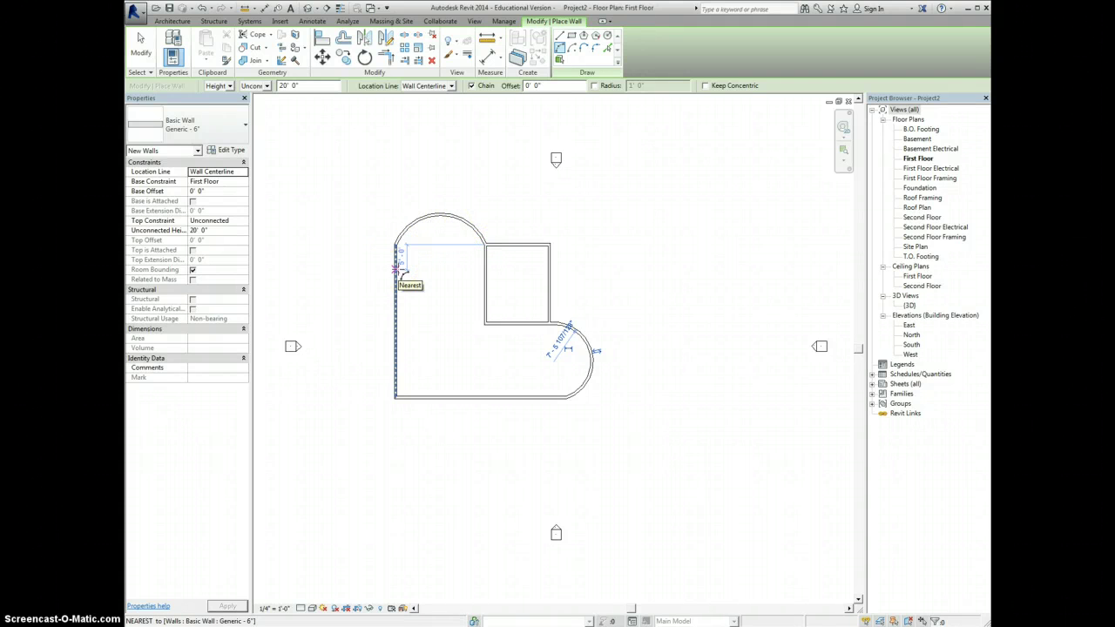
{"action": "left_click", "coordinate": [428, 275]}
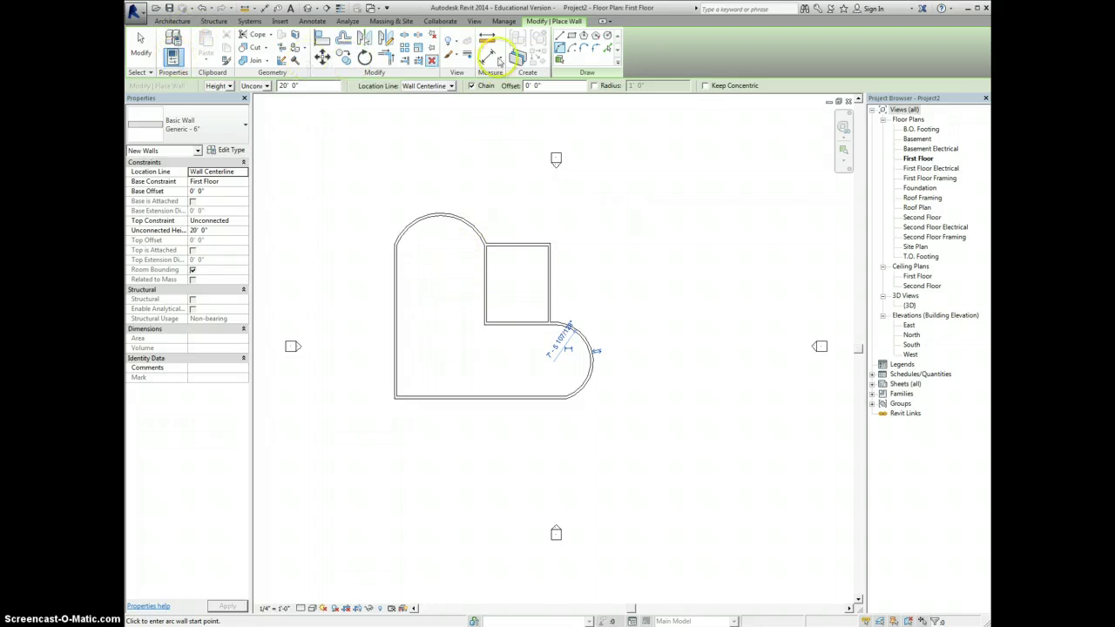
- Draw another arc wall with its centre at the top and radius straight down
{"action": "left_click", "coordinate": [560, 39]}
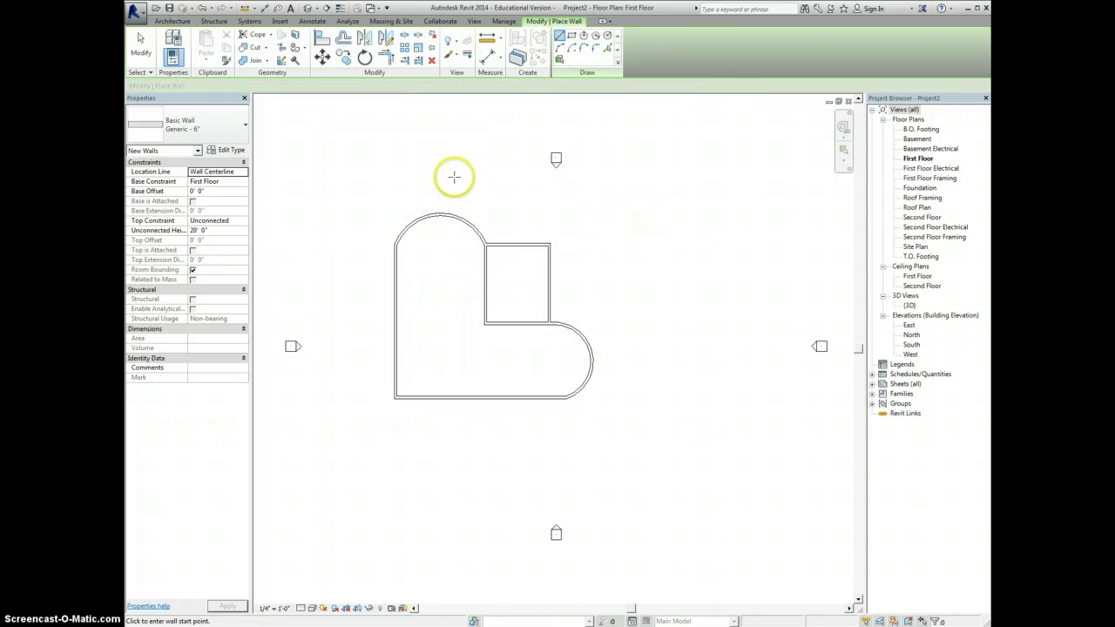
{"action": "left_click", "coordinate": [442, 180]}
{"action": "left_click", "coordinate": [442, 308]}
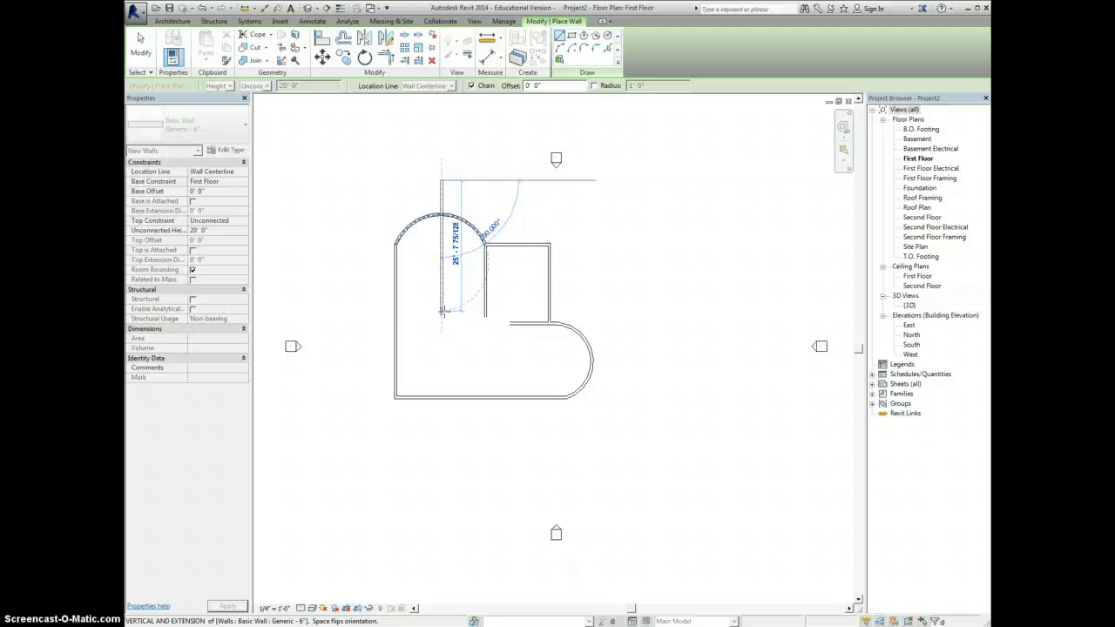
{"action": "scroll", "coordinate": [442, 218], "scroll_direction": "down", "scroll_amount": 2}
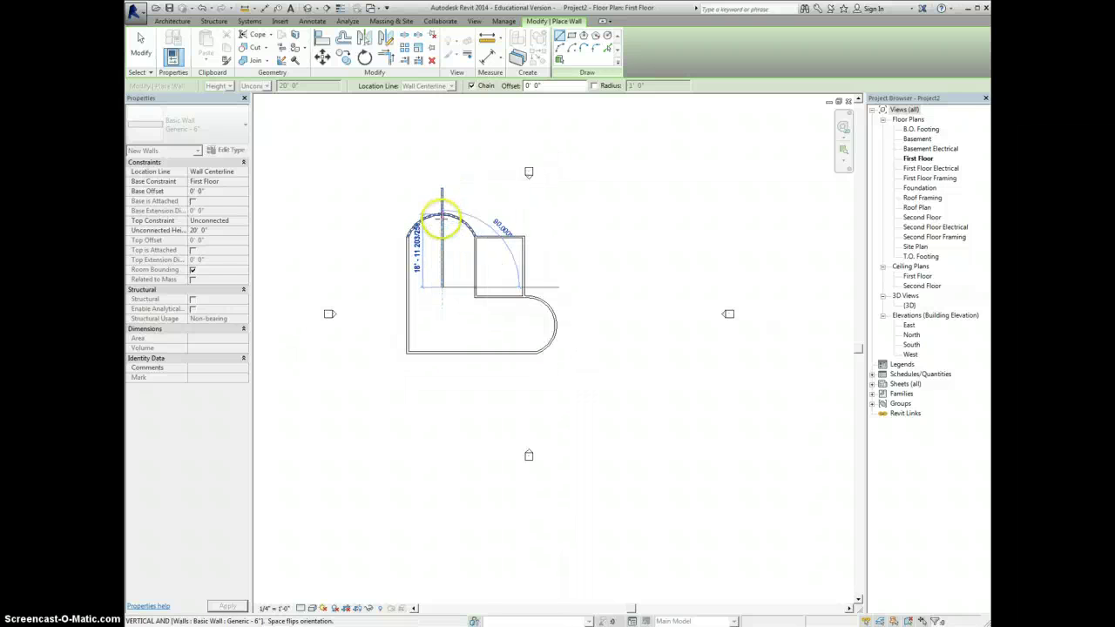
{"action": "scroll", "coordinate": [442, 217], "scroll_direction": "up", "scroll_amount": 3}
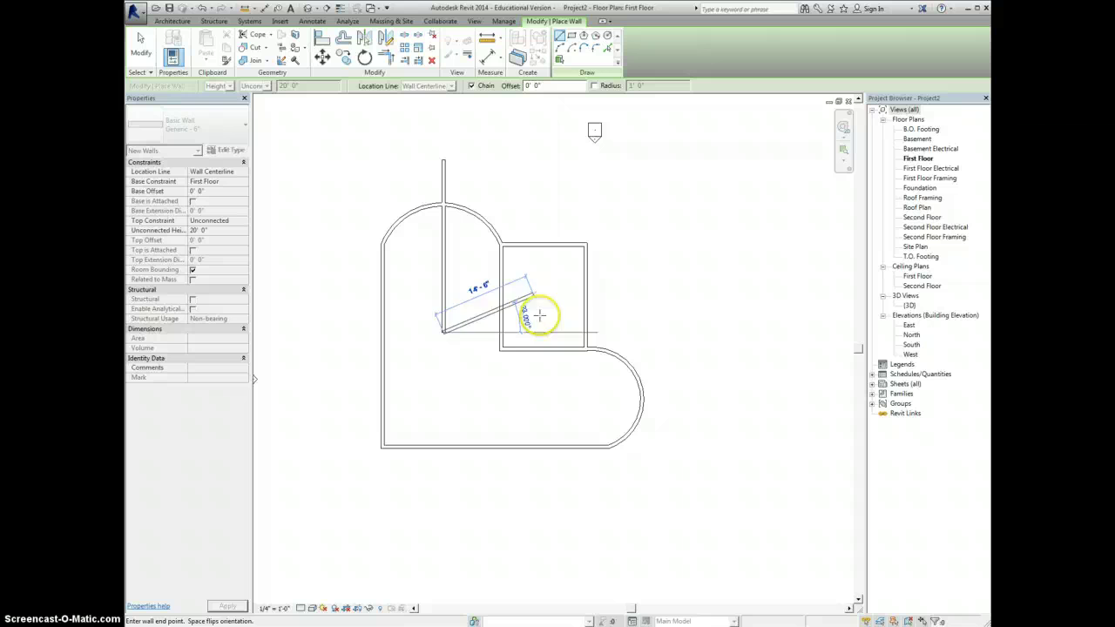
- Add a diagonal wall and a short vertical wall with Chain off, then cancel wall drawing
{"action": "left_click", "coordinate": [517, 404]}
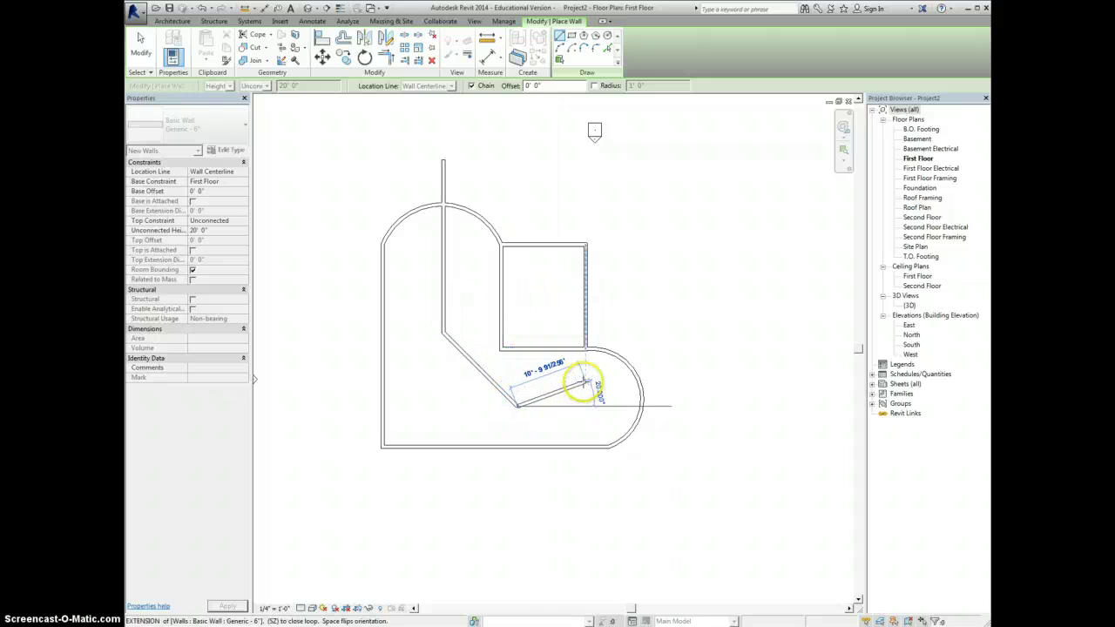
{"action": "left_click", "coordinate": [588, 378]}
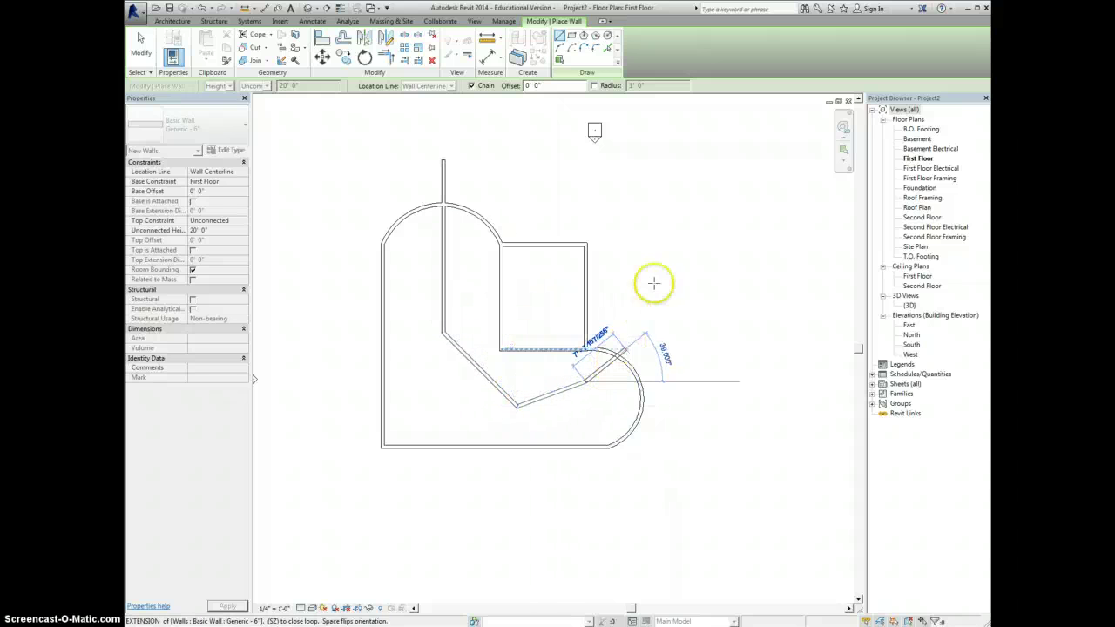
{"action": "left_click", "coordinate": [471, 87]}
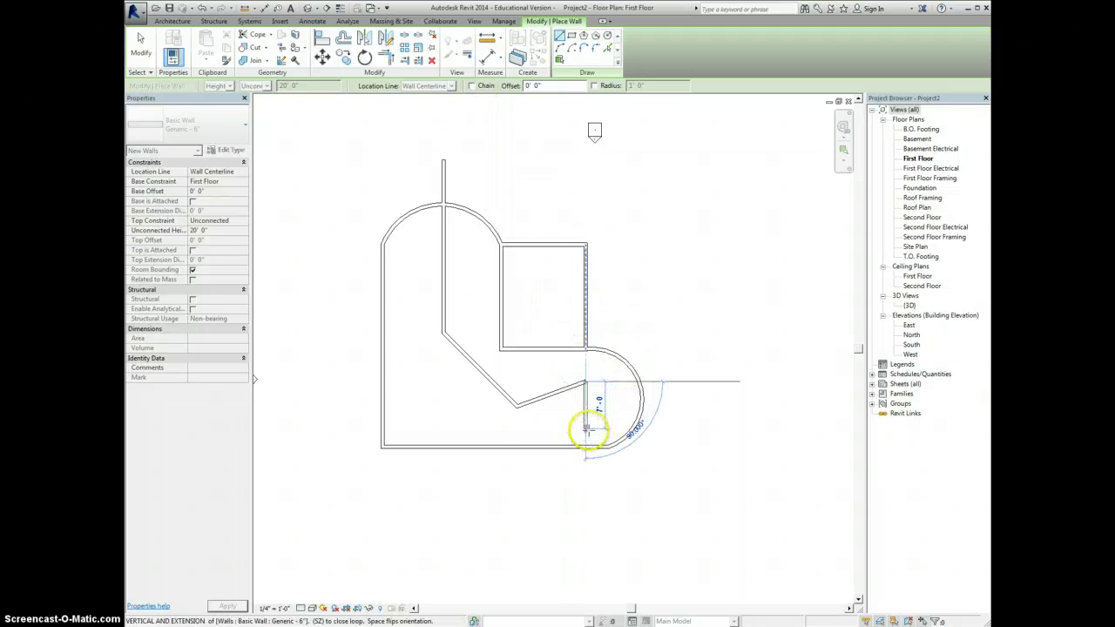
{"action": "left_click", "coordinate": [587, 427]}
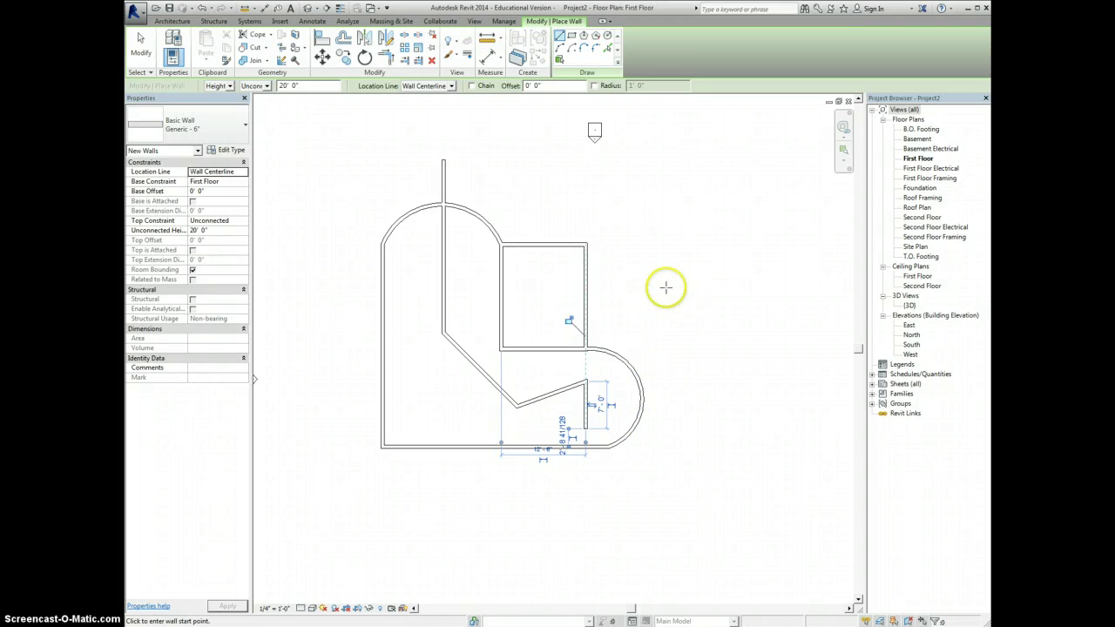
{"action": "right_click", "coordinate": [667, 253]}
{"action": "left_click", "coordinate": [672, 257]}
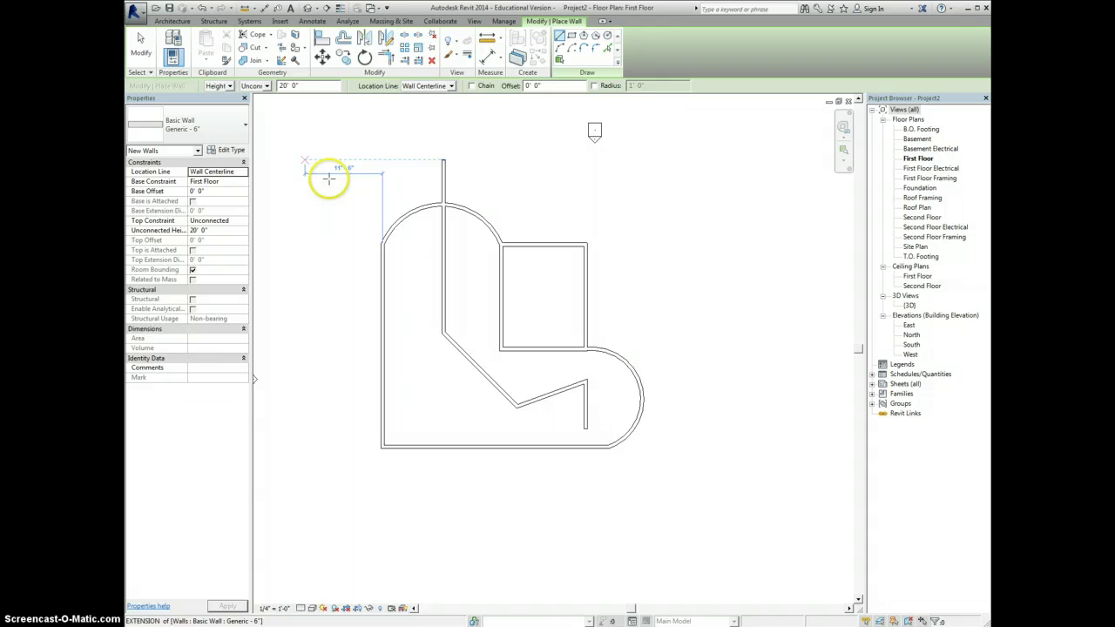
- Window-select all twelve walls in the plan and delete them
{"action": "left_click", "coordinate": [144, 38]}
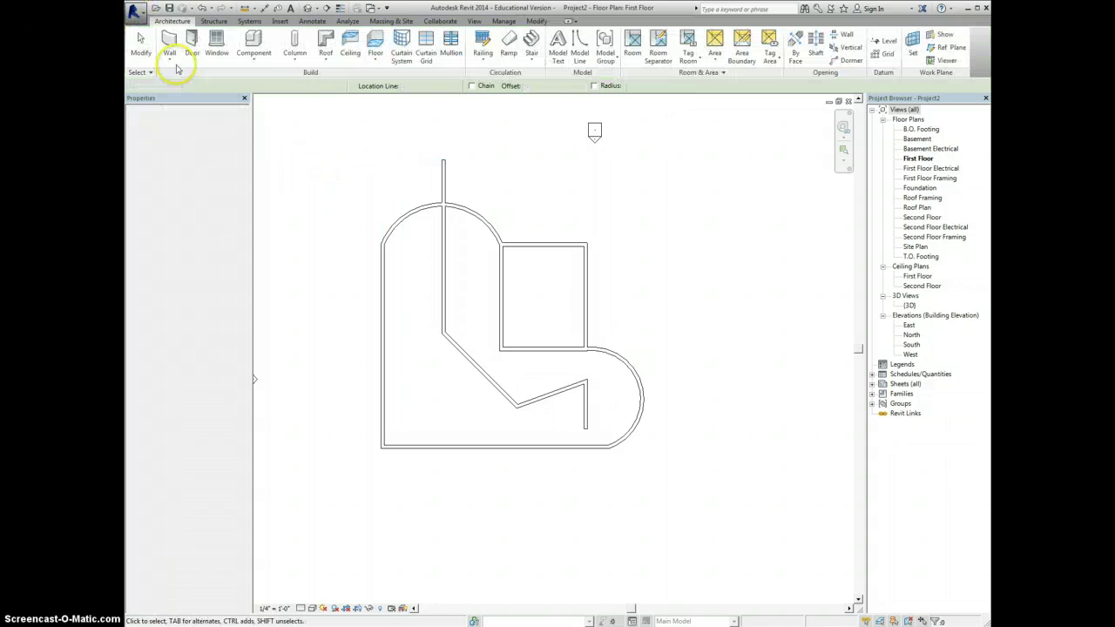
{"action": "left_click_drag", "start_coordinate": [349, 141], "coordinate": [652, 476]}
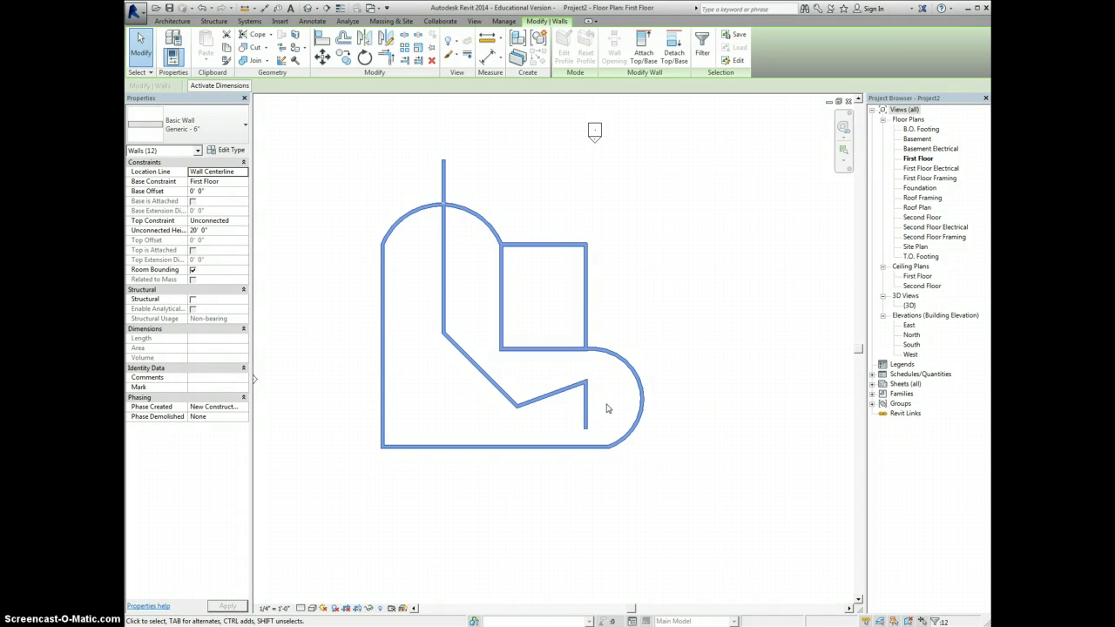
{"action": "key", "text": "Delete"}
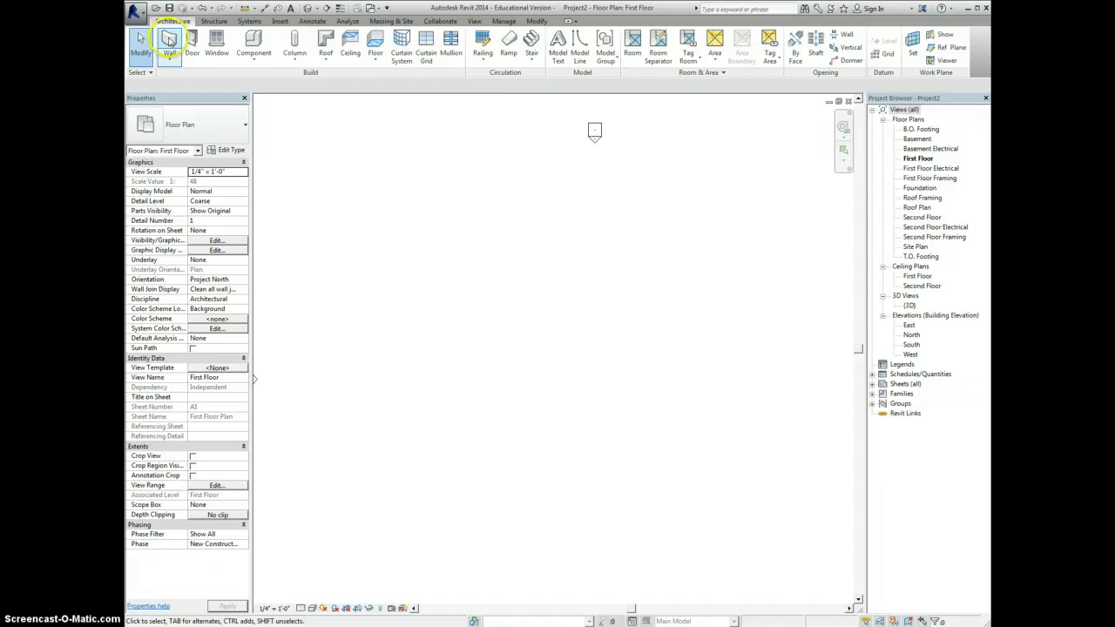
- Draw a rectangular Generic - 6" wall enclosure about 43'-6" by 28'-6", then exit wall drawing
{"action": "left_click", "coordinate": [169, 42]}
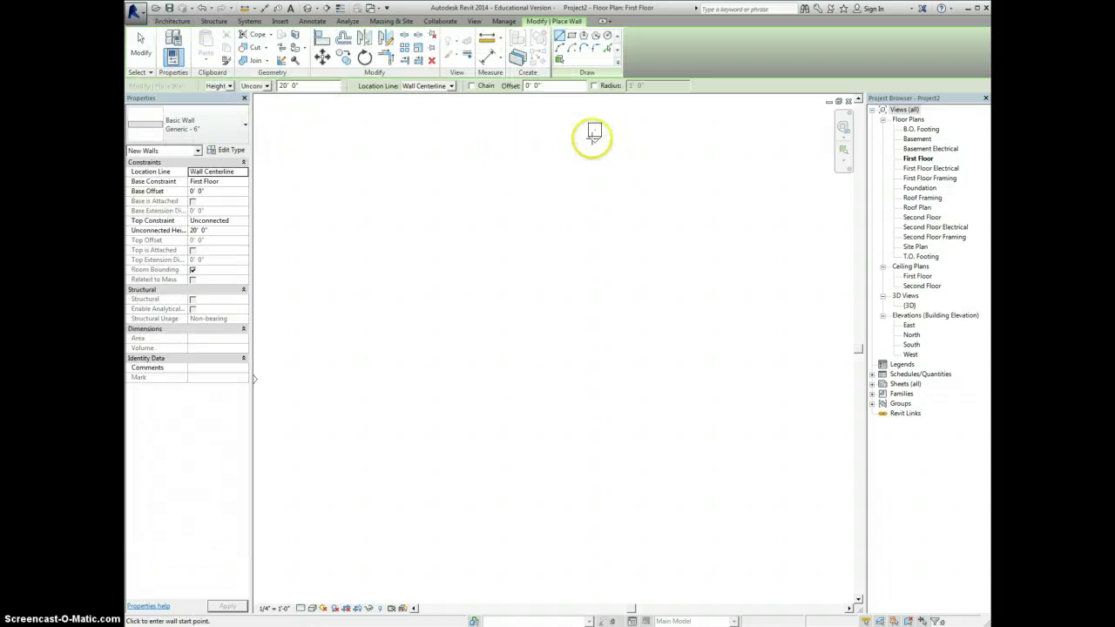
{"action": "left_click", "coordinate": [572, 36]}
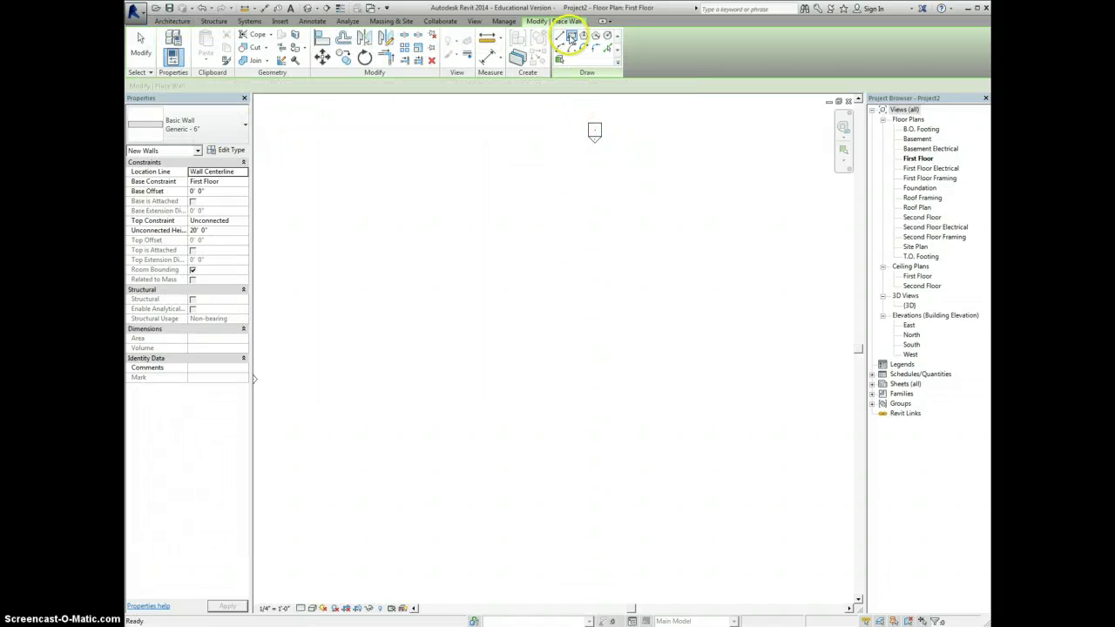
{"action": "left_click", "coordinate": [417, 277]}
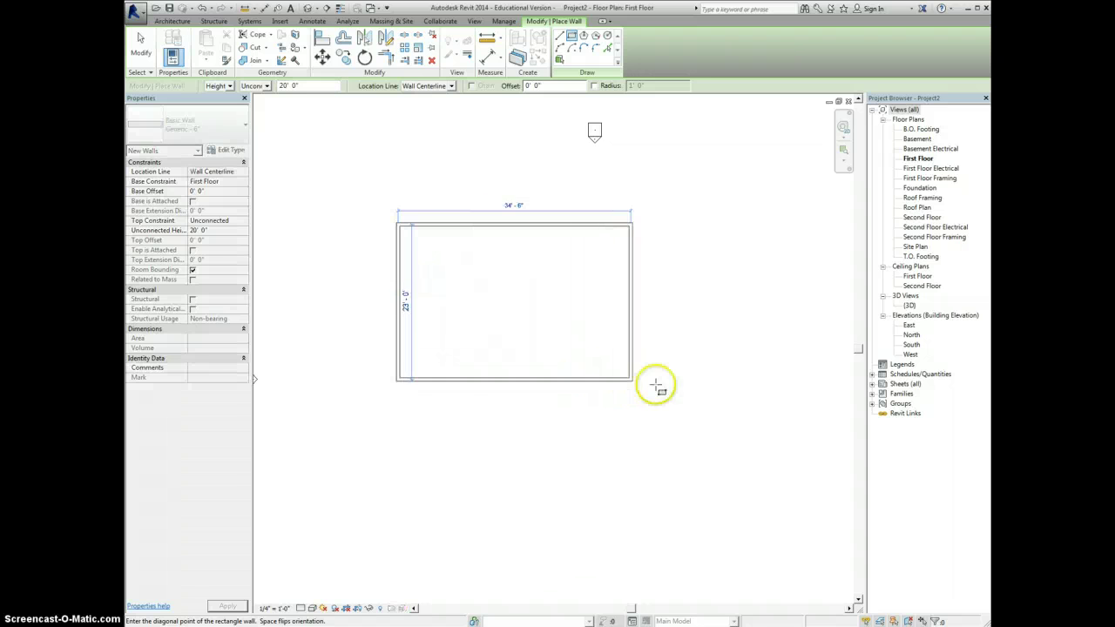
{"action": "left_click", "coordinate": [691, 417]}
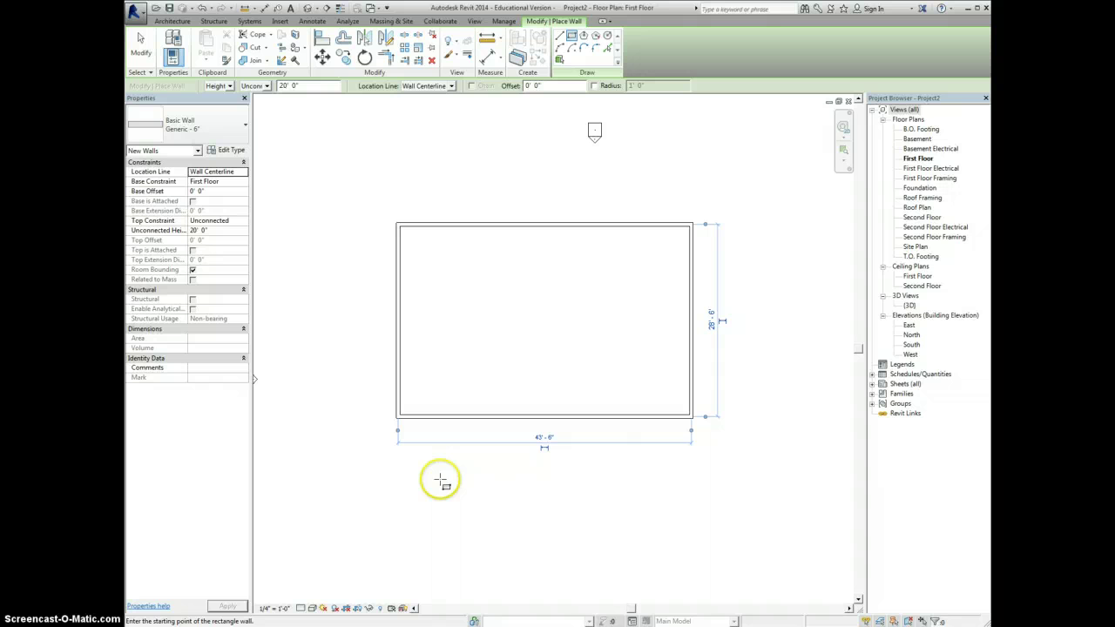
{"action": "right_click", "coordinate": [497, 473]}
{"action": "left_click", "coordinate": [518, 476]}
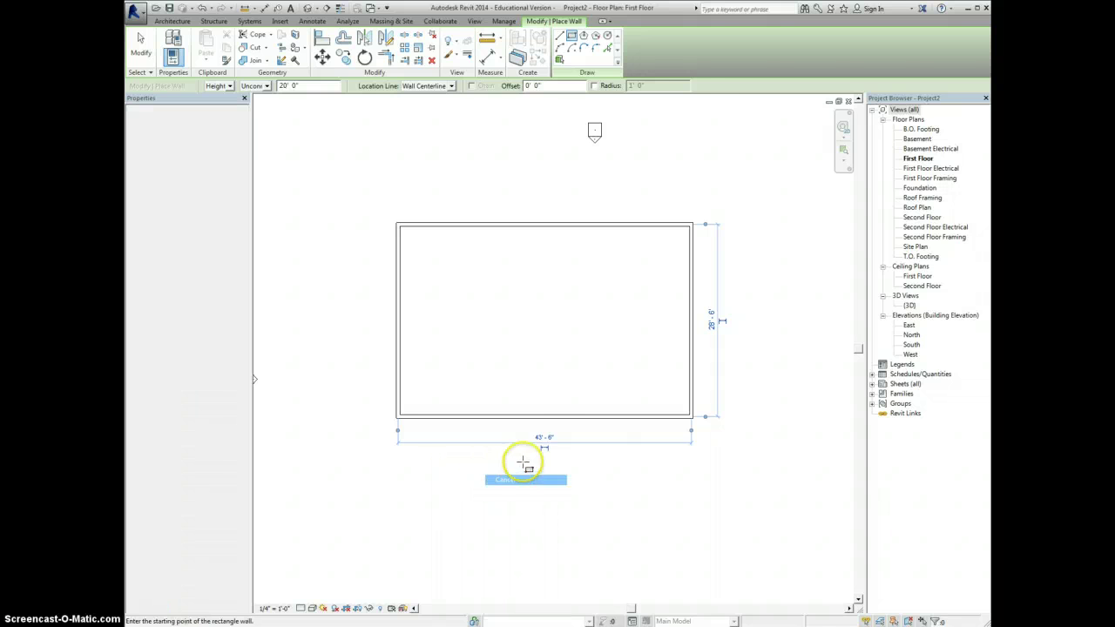
{"action": "right_click", "coordinate": [443, 351]}
{"action": "left_click", "coordinate": [468, 359]}
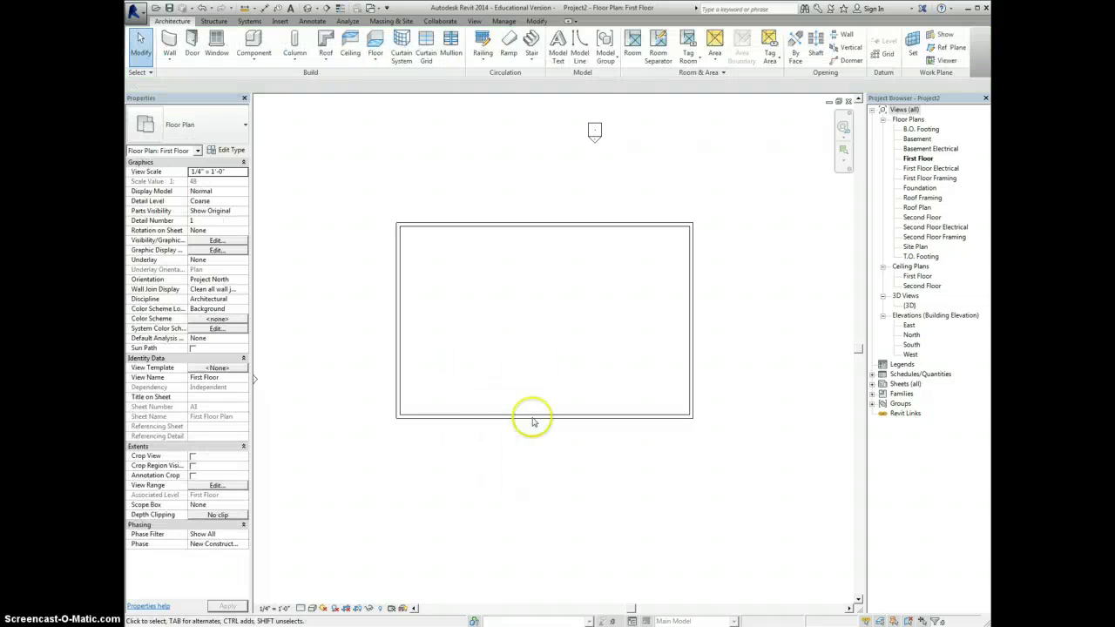
- Drag the left wall left and the bottom wall down to about 52'-6" by 36'-0", keeping corners joined
{"action": "left_click", "coordinate": [505, 416]}
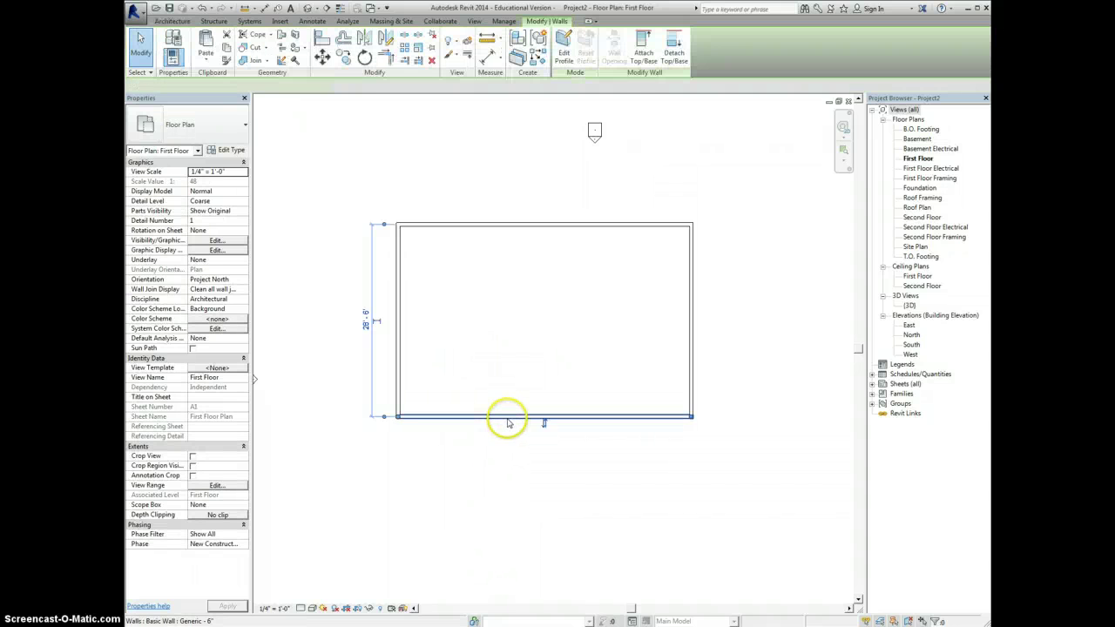
{"action": "mouse_move", "coordinate": [399, 420]}
{"action": "left_mouse_down"}
{"action": "mouse_move", "coordinate": [461, 415]}
{"action": "mouse_move", "coordinate": [398, 418]}
{"action": "left_mouse_up"}
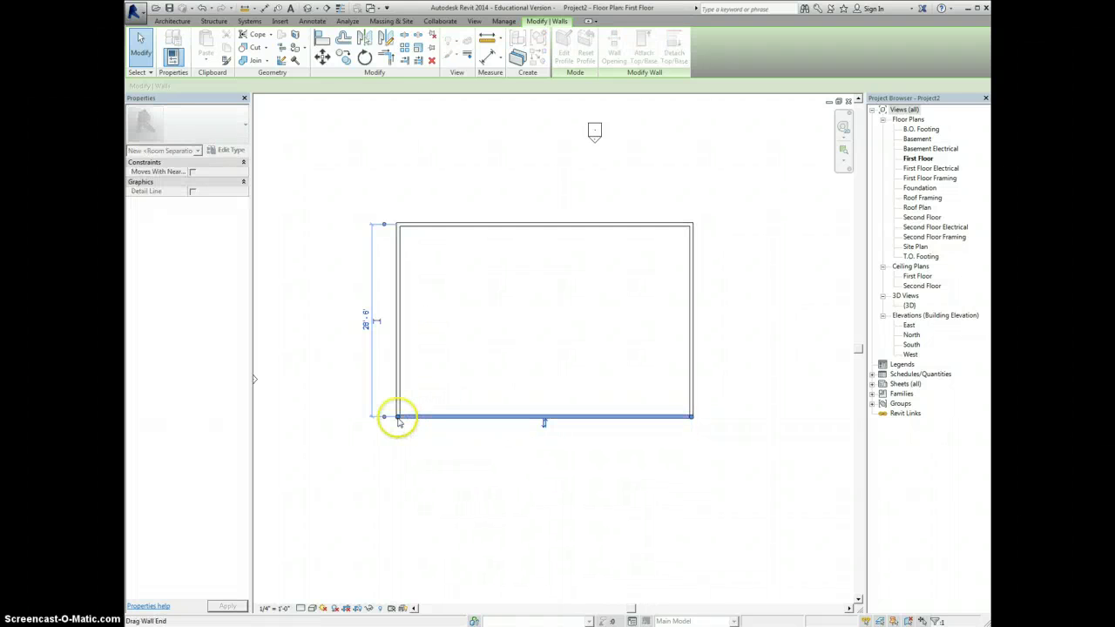
{"action": "left_click", "coordinate": [398, 356]}
{"action": "left_click_drag", "start_coordinate": [398, 356], "coordinate": [338, 360]}
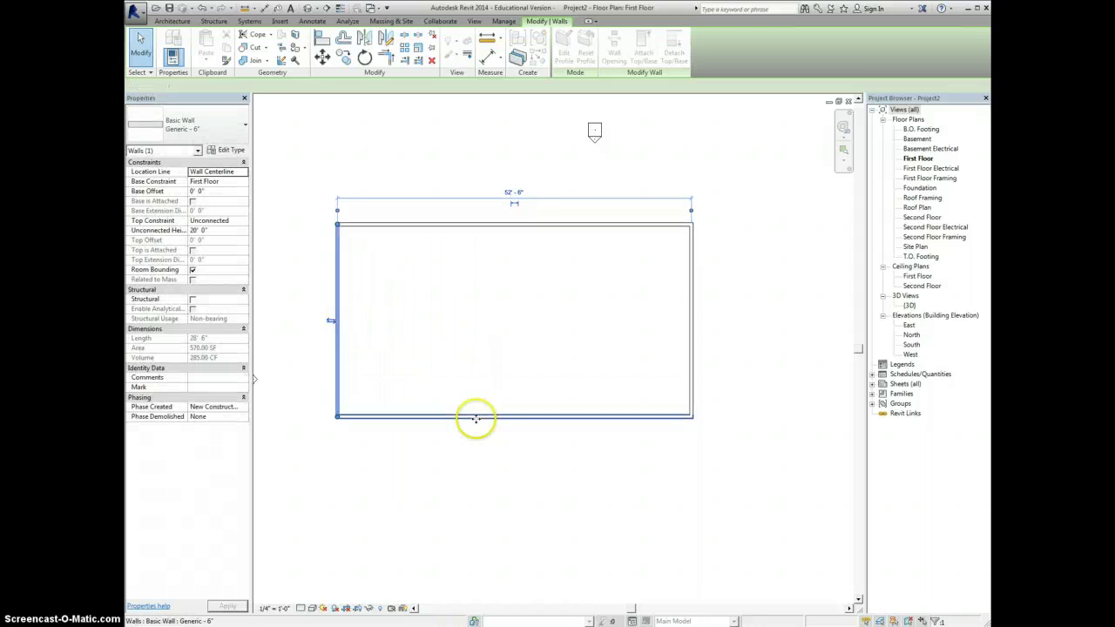
{"action": "left_click_drag", "start_coordinate": [473, 417], "coordinate": [472, 454]}
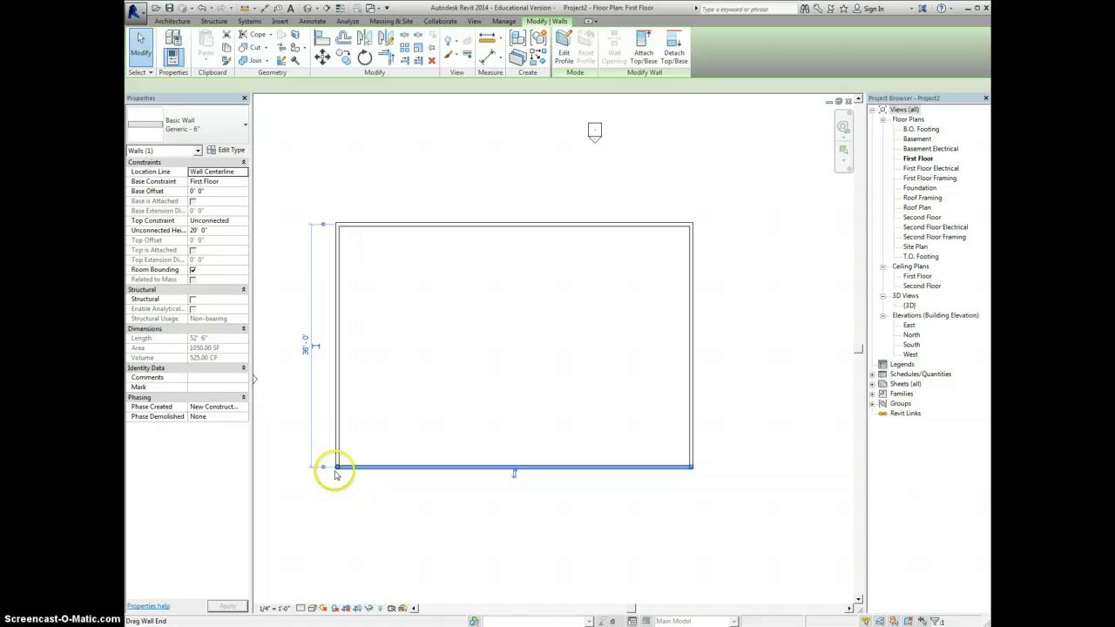
{"action": "mouse_move", "coordinate": [338, 472]}
{"action": "left_mouse_down"}
{"action": "mouse_move", "coordinate": [339, 413]}
{"action": "mouse_move", "coordinate": [381, 431]}
{"action": "mouse_move", "coordinate": [391, 465]}
{"action": "mouse_move", "coordinate": [337, 467]}
{"action": "left_mouse_up"}
- Set the top wall's temporary dimension to 30'-0" so the room is 30'-0" deep
{"action": "left_click", "coordinate": [365, 499]}
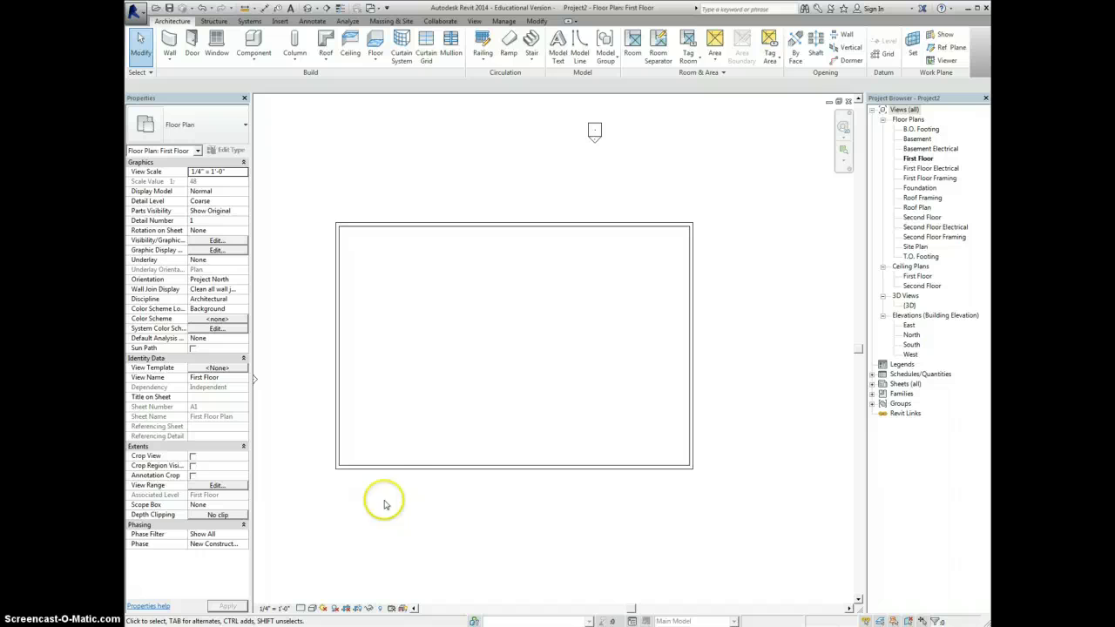
{"action": "left_click_drag", "start_coordinate": [592, 225], "coordinate": [653, 304]}
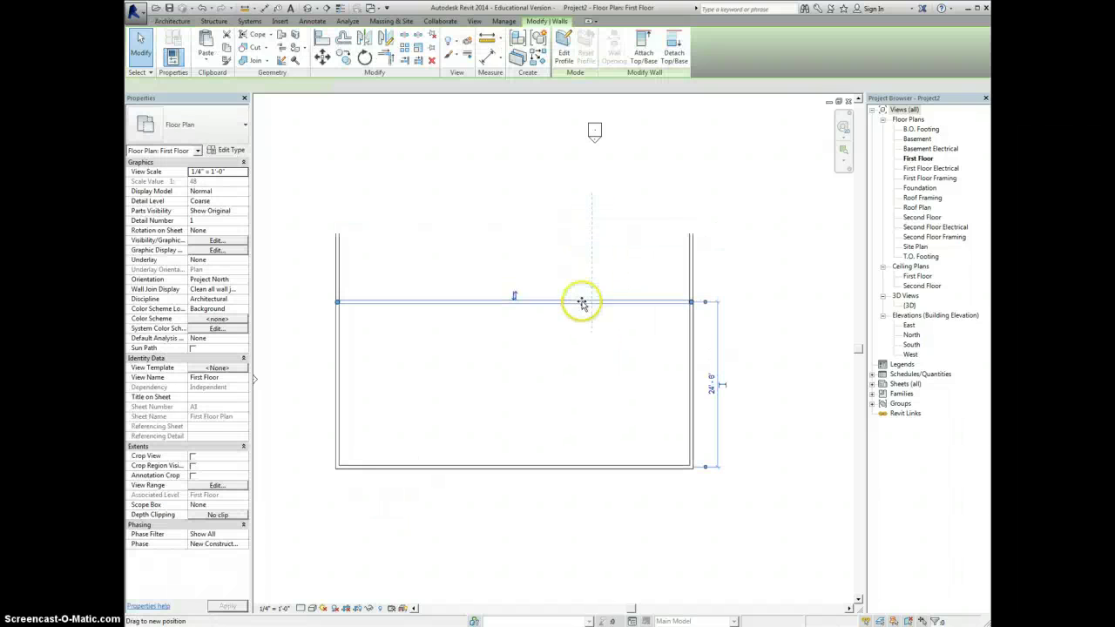
{"action": "left_click", "coordinate": [578, 348]}
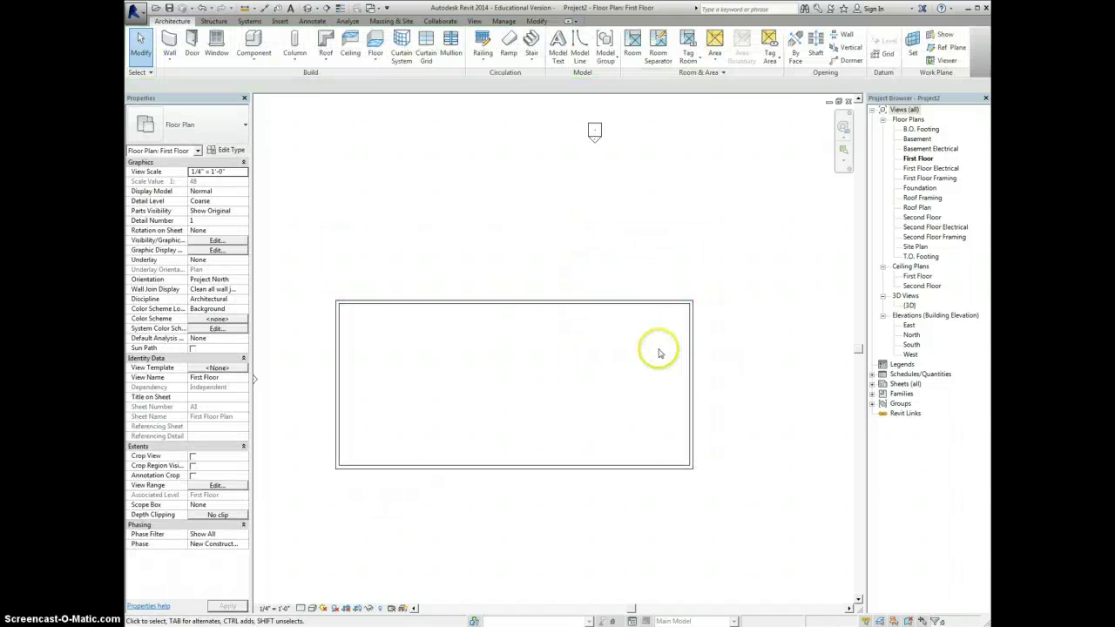
{"action": "left_click", "coordinate": [636, 301]}
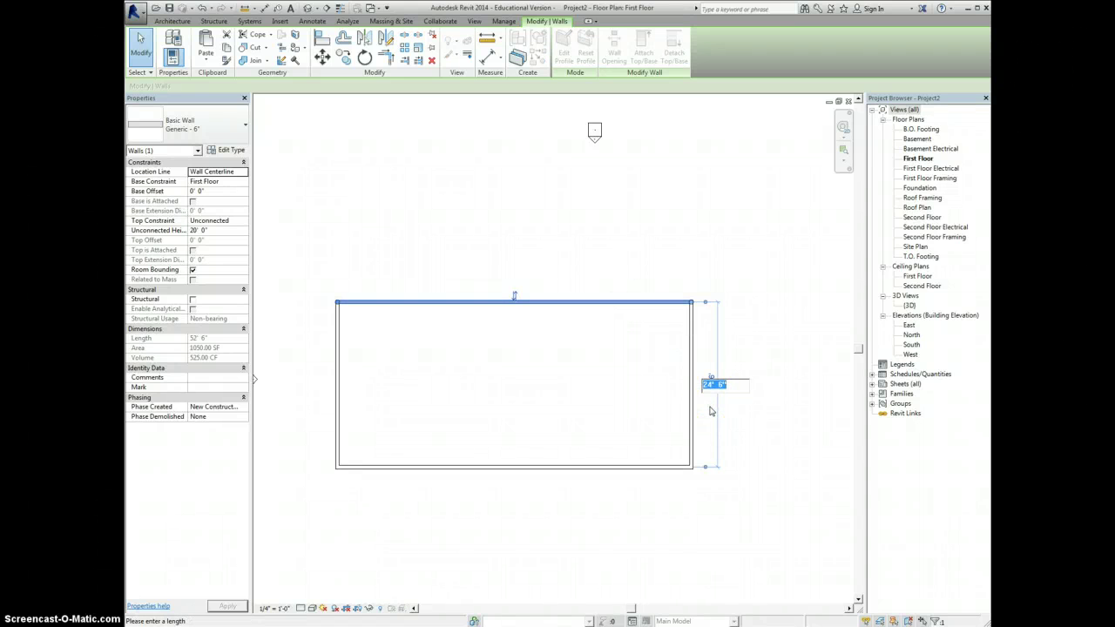
{"action": "key", "text": "Return"}
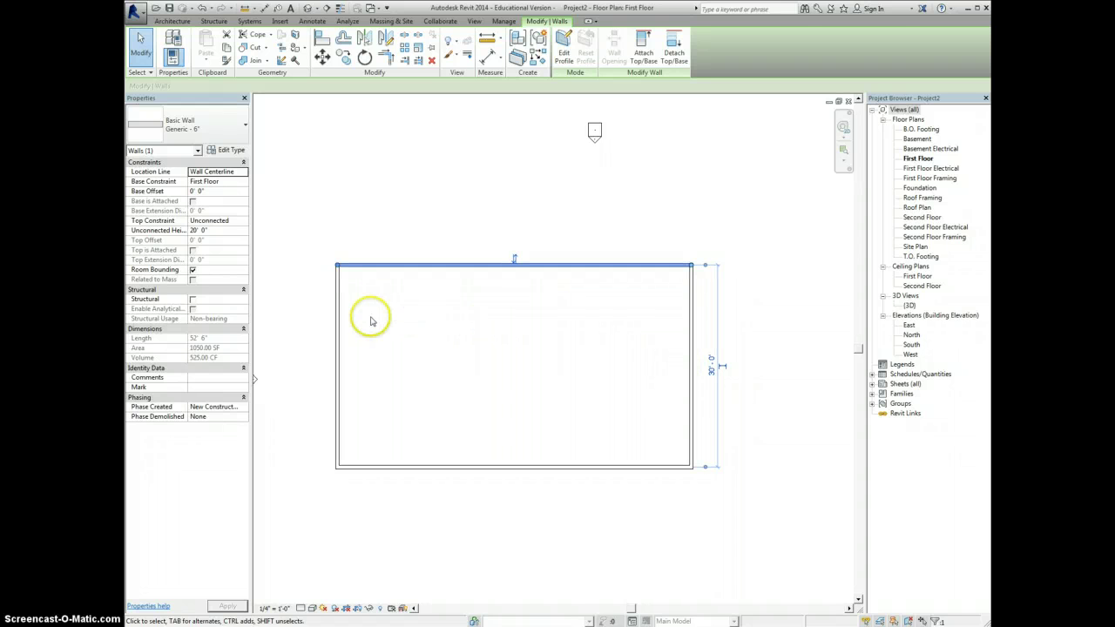
- Draw a 16'-0" by 11'-0" wall rectangle off the top-left corner, dismissing the overlap warning
{"action": "left_click", "coordinate": [430, 211]}
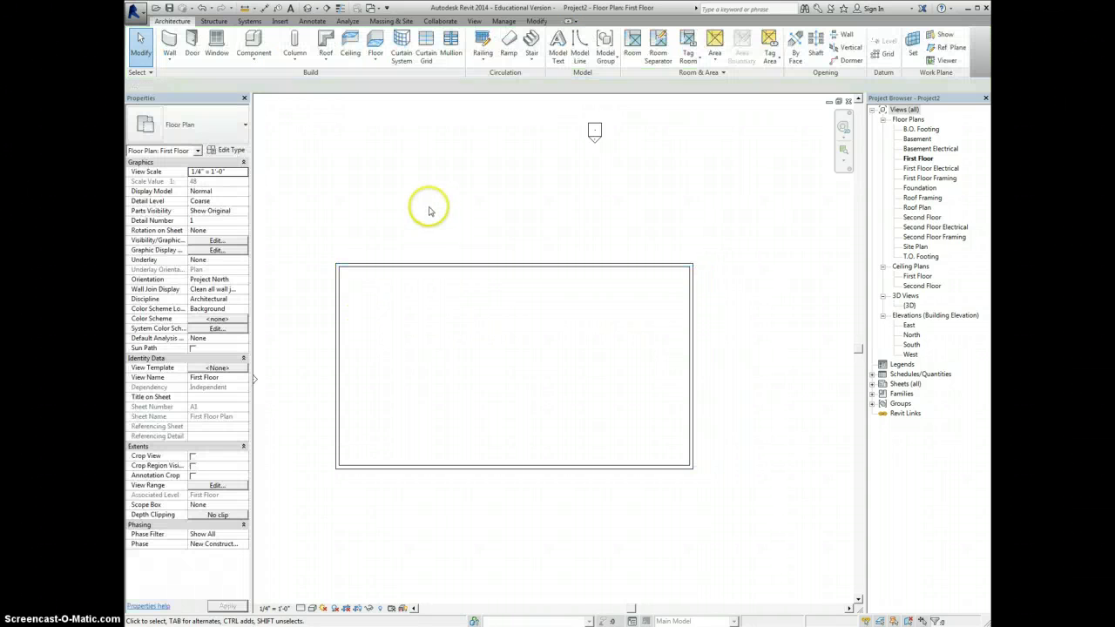
{"action": "left_click", "coordinate": [169, 42]}
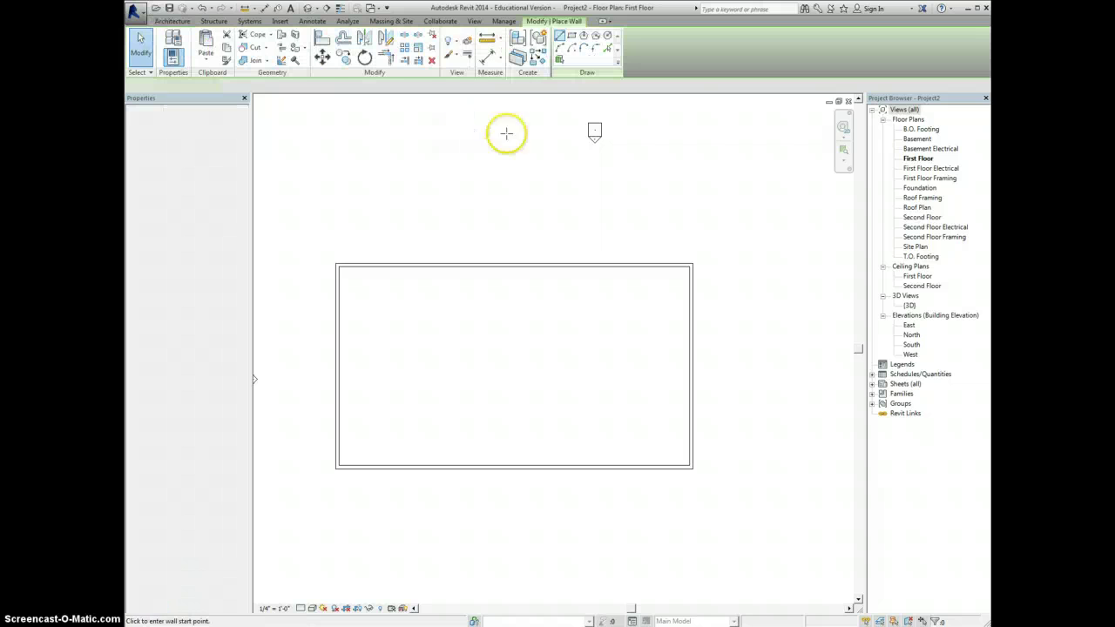
{"action": "left_click", "coordinate": [572, 35]}
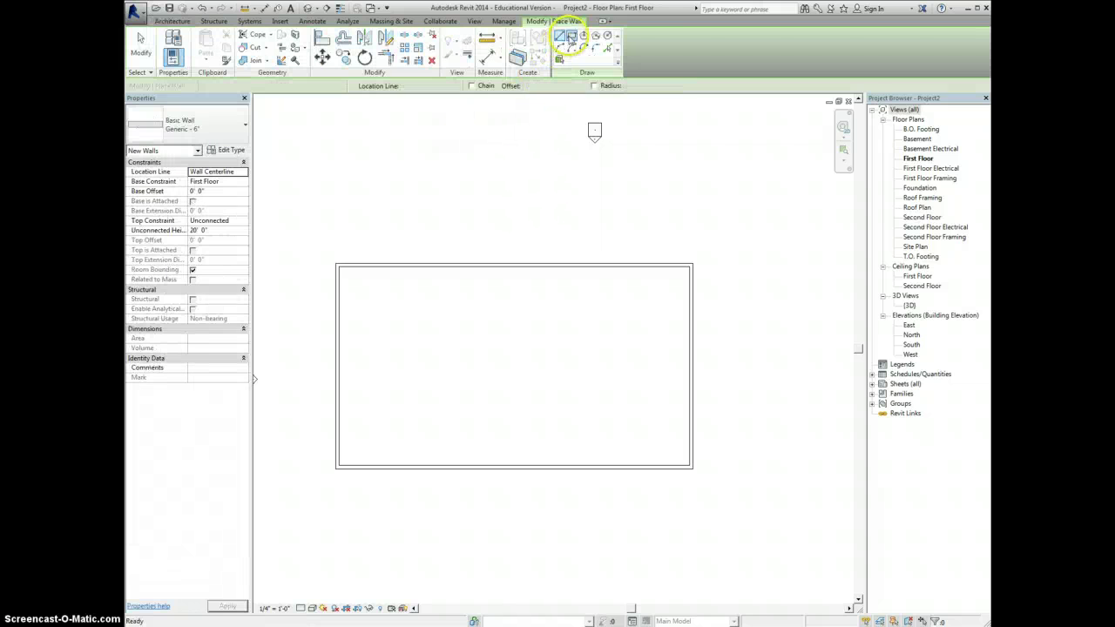
{"action": "left_click", "coordinate": [338, 263]}
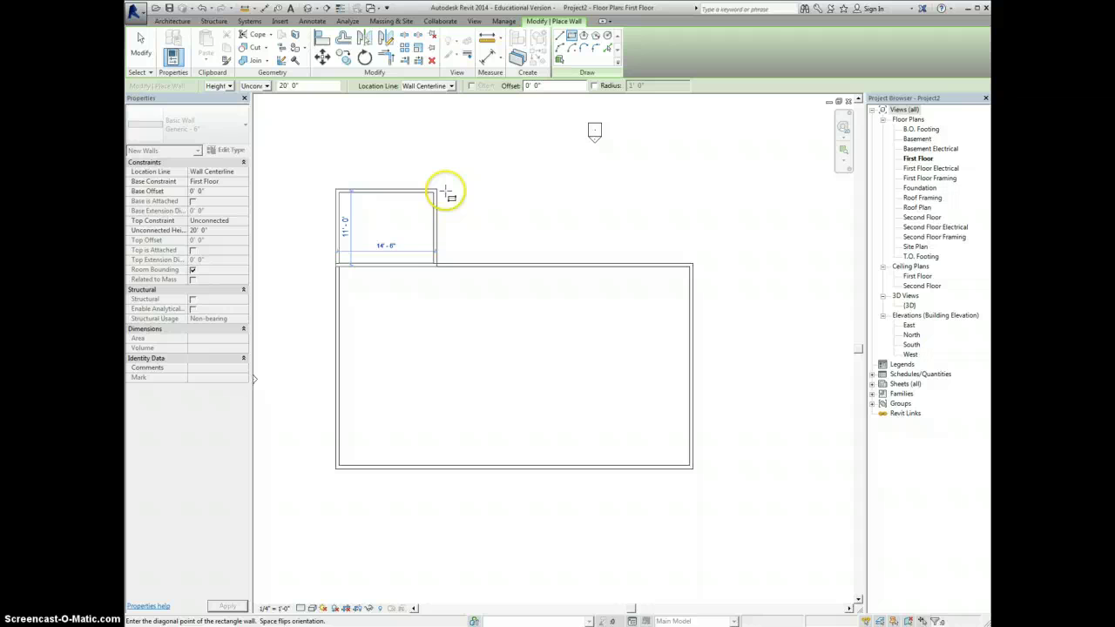
{"action": "left_click", "coordinate": [444, 188]}
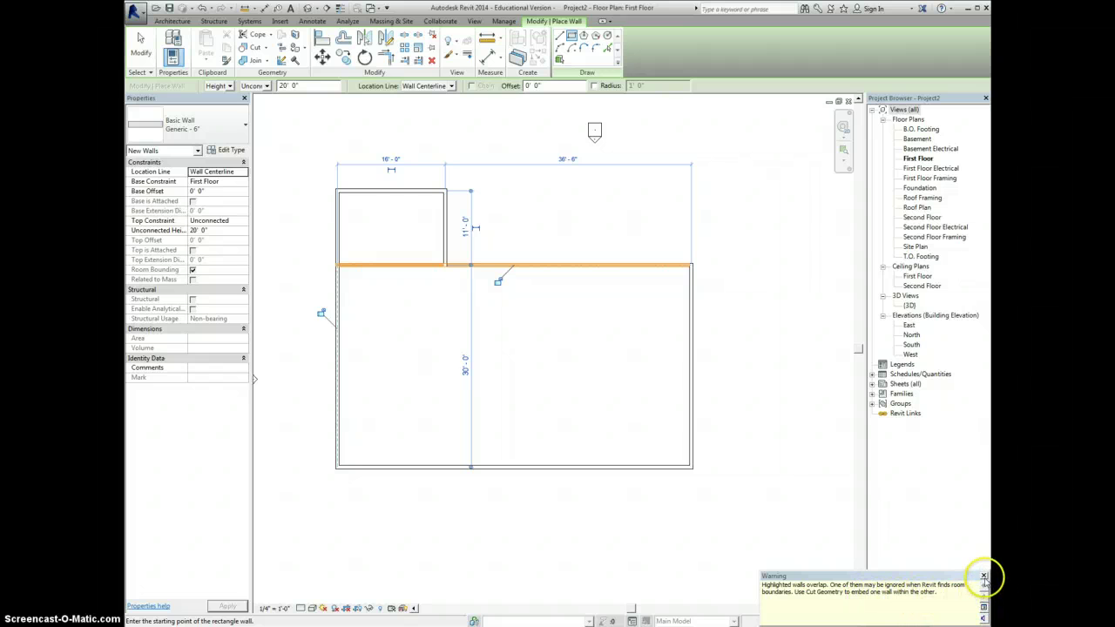
{"action": "left_click", "coordinate": [985, 577]}
{"action": "left_click", "coordinate": [764, 502]}
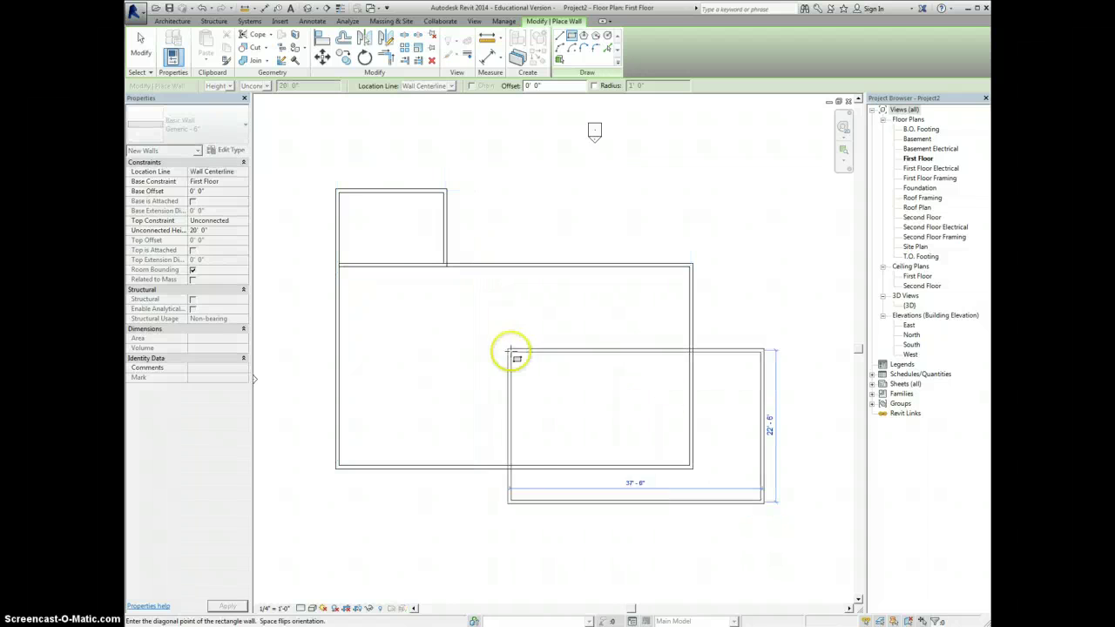
{"action": "right_click", "coordinate": [459, 324]}
{"action": "left_click", "coordinate": [471, 331]}
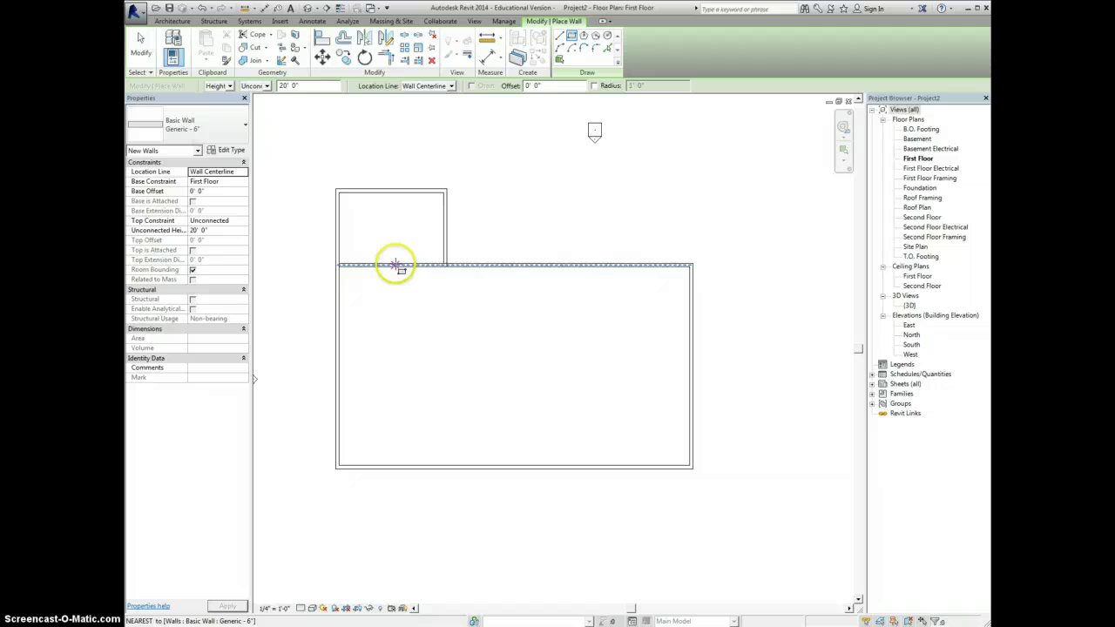
- Stop placing walls and pull the middle wall's left end to the inner corner
{"action": "right_click", "coordinate": [397, 239]}
{"action": "left_click", "coordinate": [409, 242]}
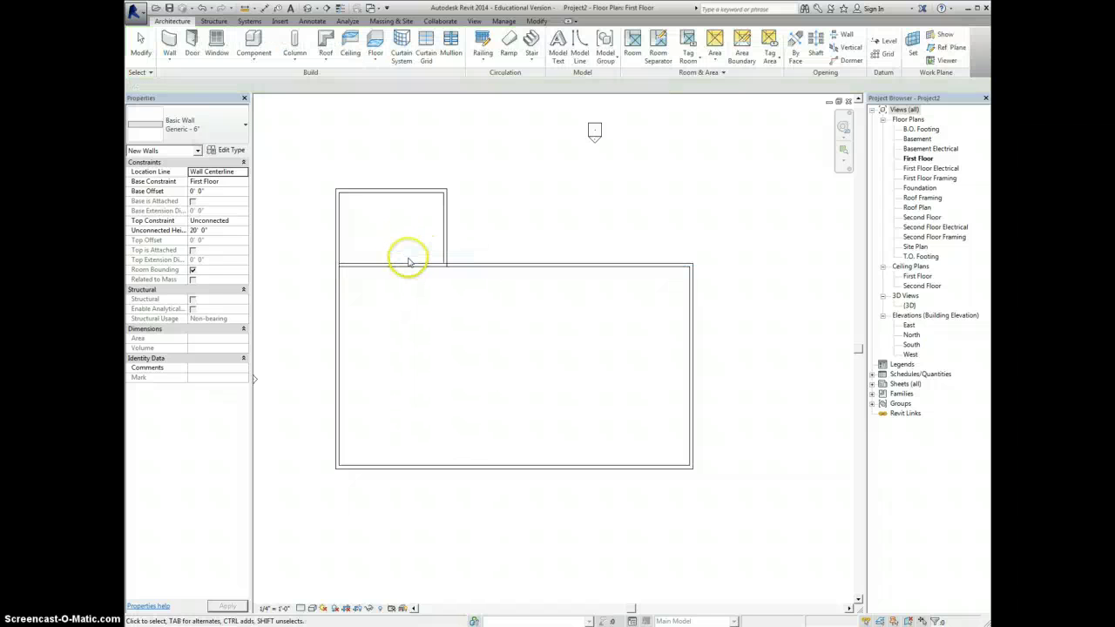
{"action": "left_click", "coordinate": [408, 262]}
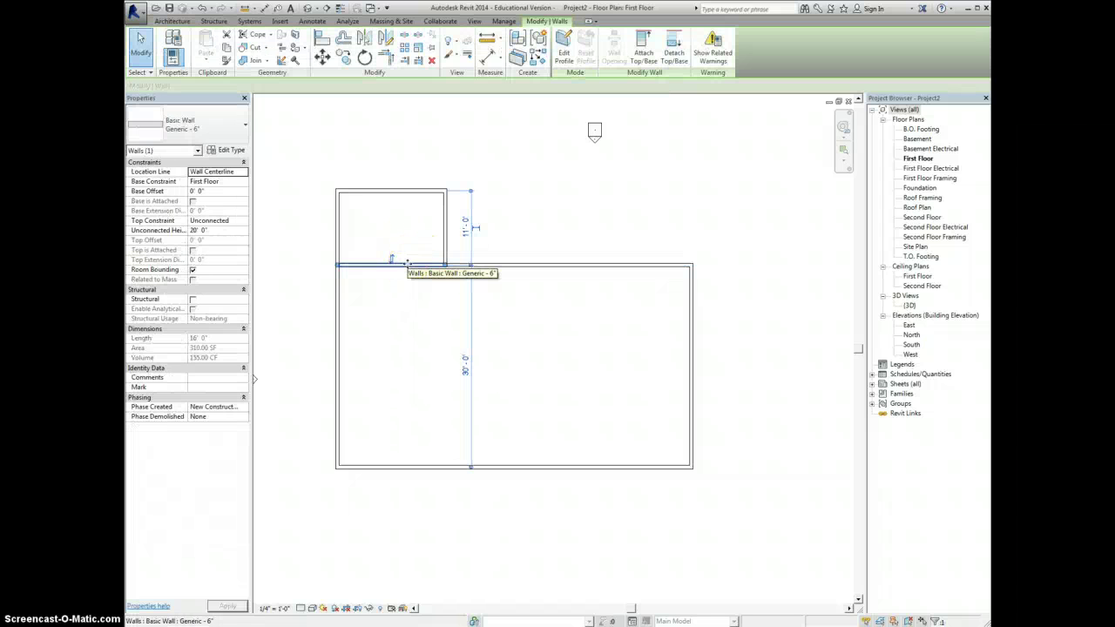
{"action": "key", "text": "Escape"}
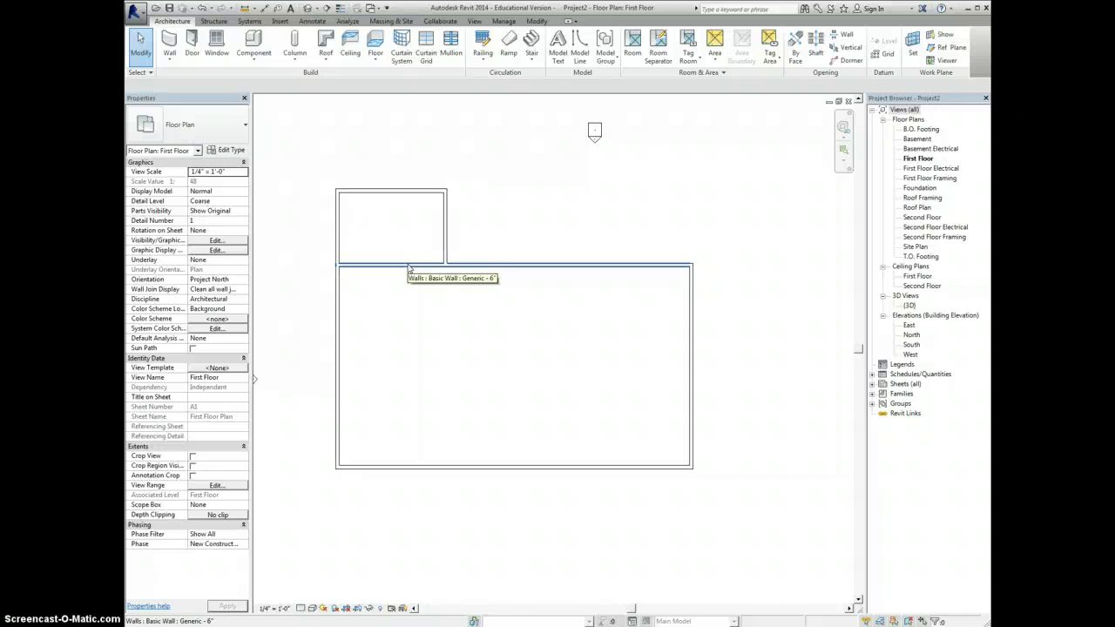
{"action": "left_click", "coordinate": [408, 268]}
{"action": "left_click", "coordinate": [340, 268]}
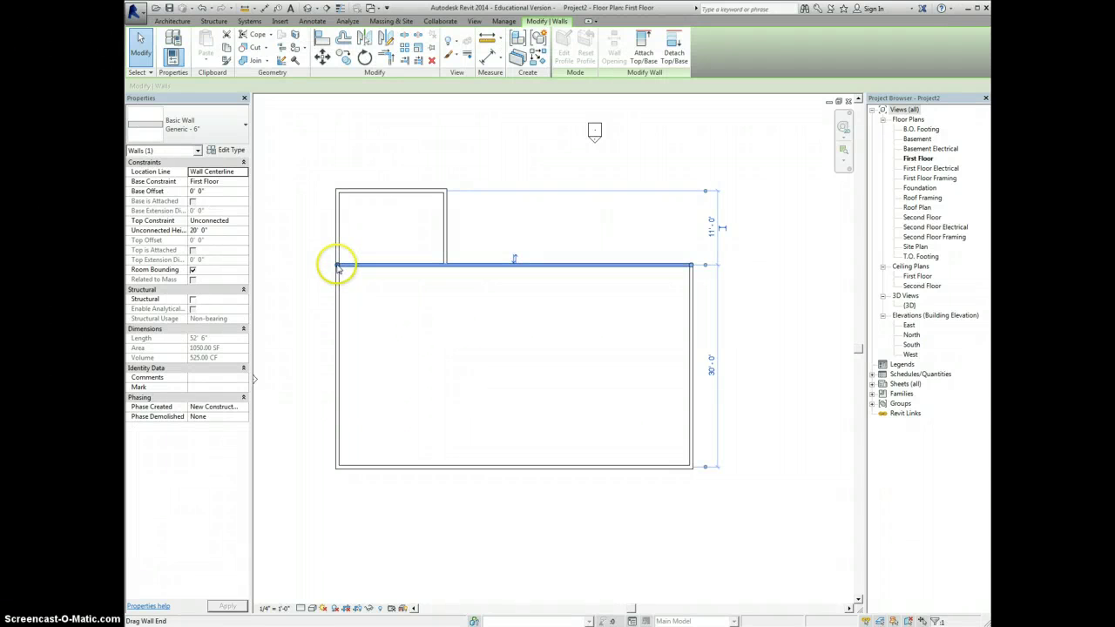
{"action": "left_click_drag", "start_coordinate": [338, 268], "coordinate": [447, 266]}
{"action": "key", "text": "Escape"}
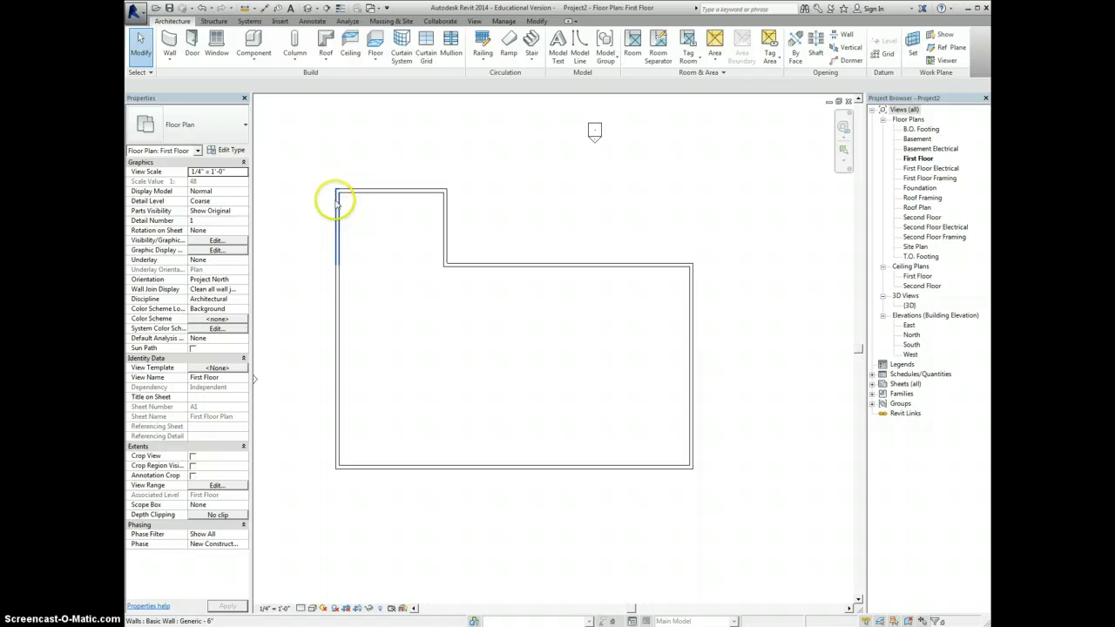
- Delete the upper-left wall and extend the left wall up into one 41'-0" wall
{"action": "left_click", "coordinate": [337, 202]}
{"action": "key", "text": "Delete"}
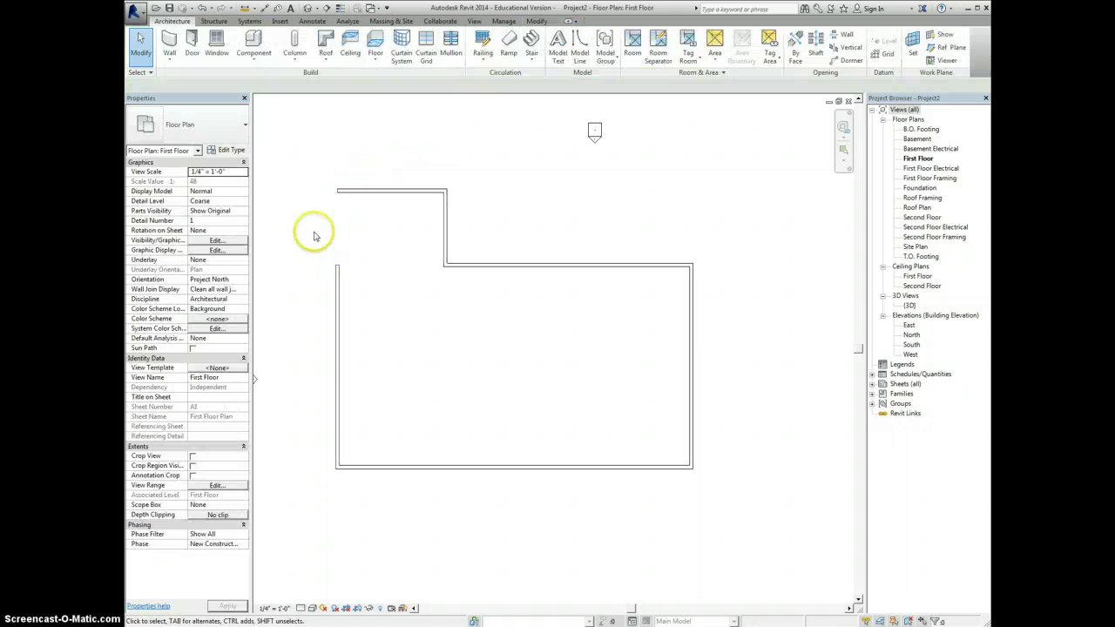
{"action": "left_click", "coordinate": [337, 264]}
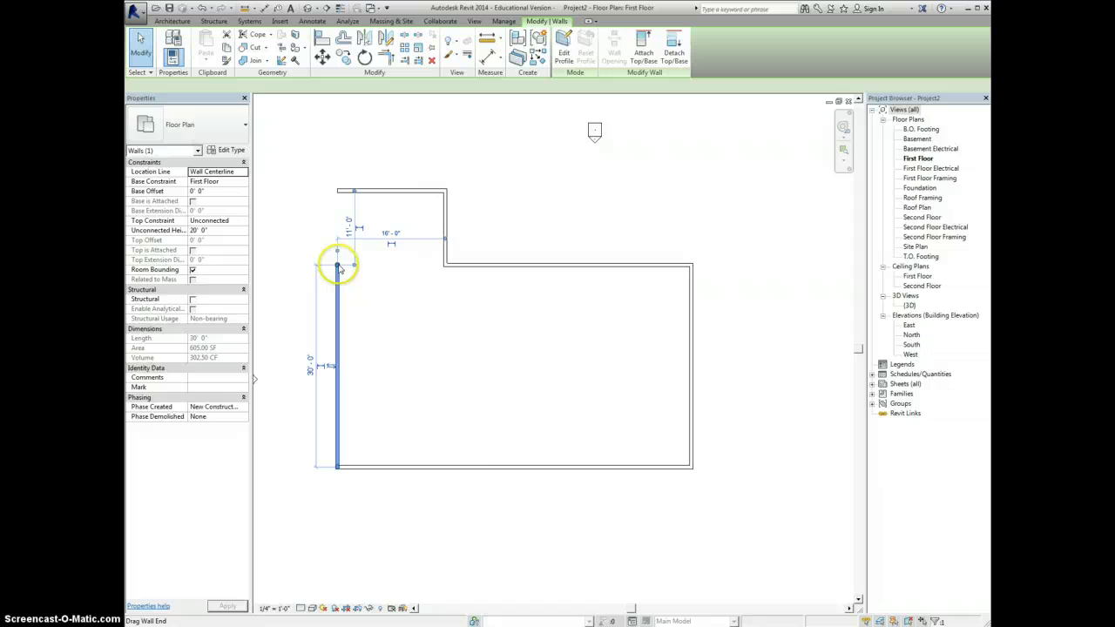
{"action": "left_click_drag", "start_coordinate": [339, 267], "coordinate": [337, 191]}
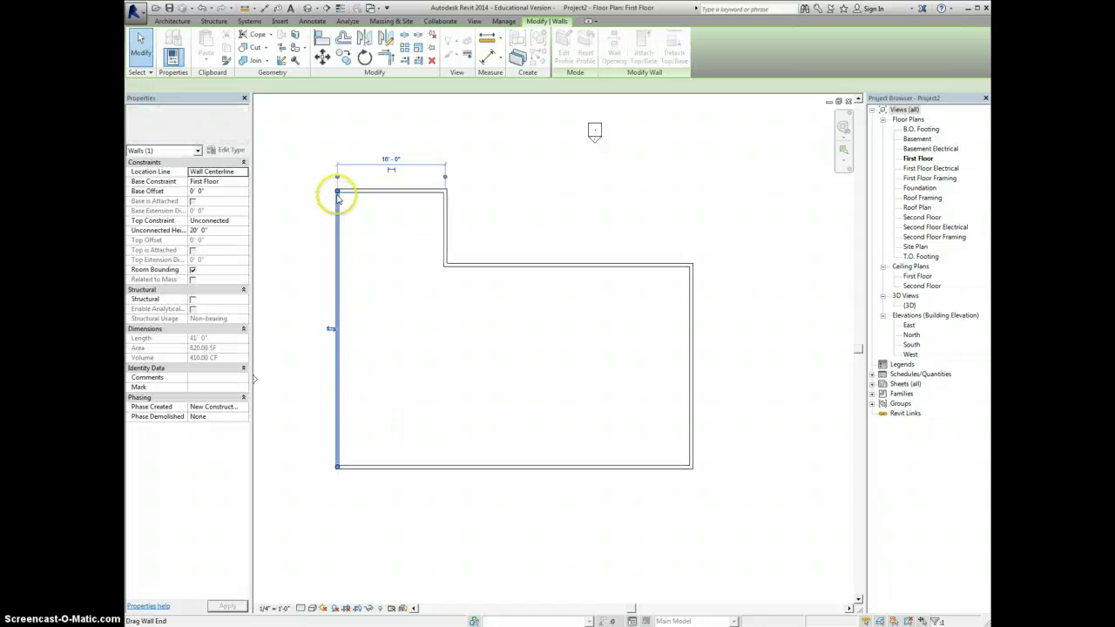
{"action": "left_click", "coordinate": [384, 277]}
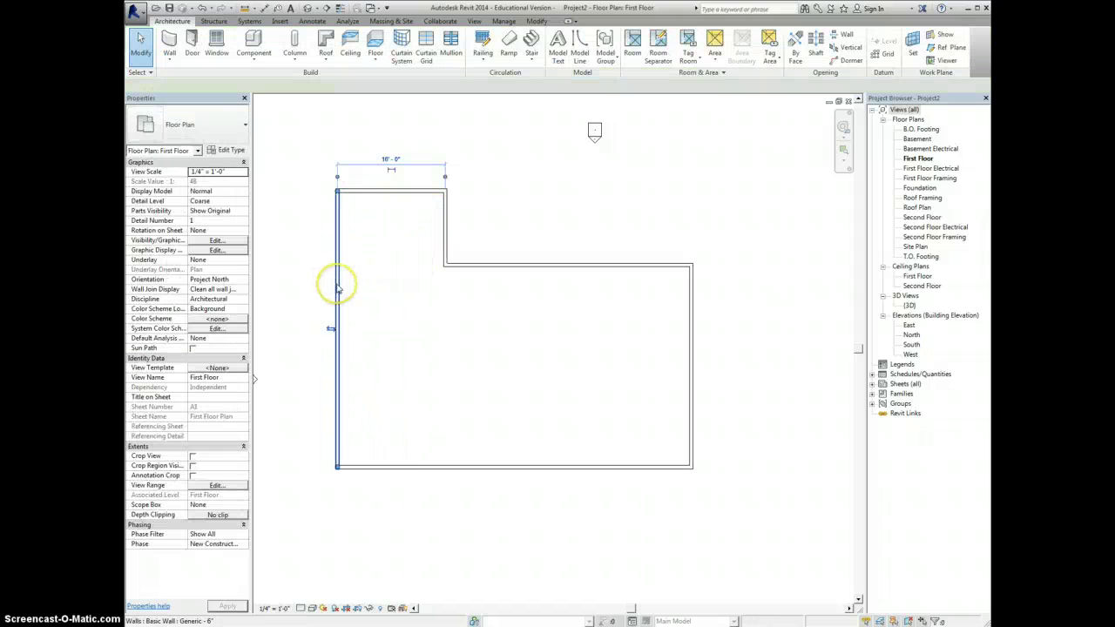
{"action": "left_click", "coordinate": [338, 288]}
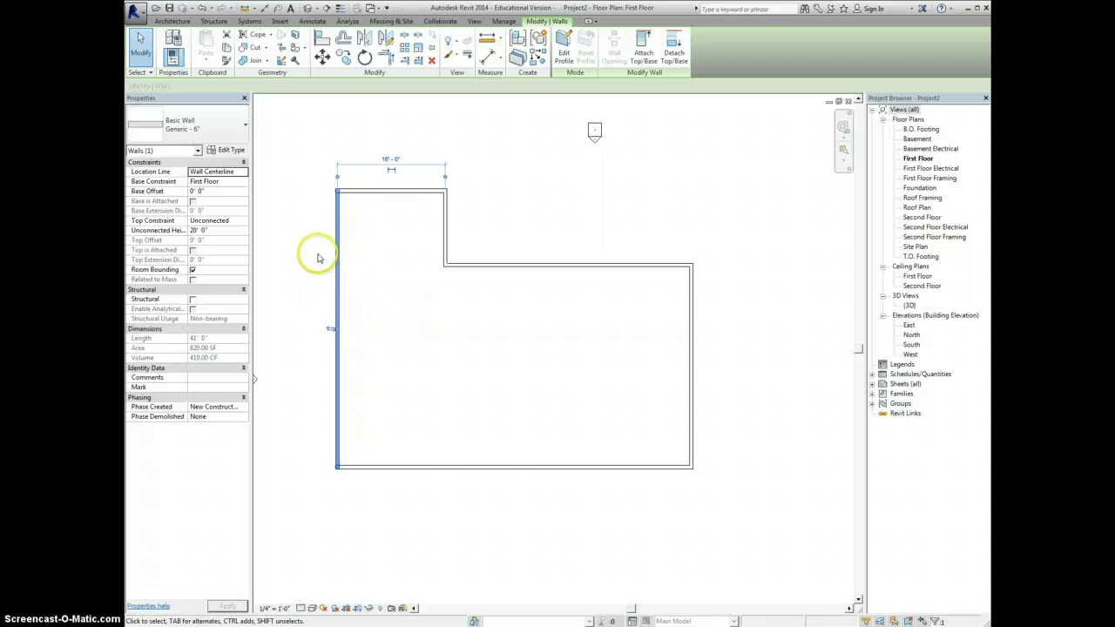
- Change the bottom wall's 30'-0" temporary dimension to 15'
{"action": "left_click", "coordinate": [322, 253]}
{"action": "left_click", "coordinate": [435, 464]}
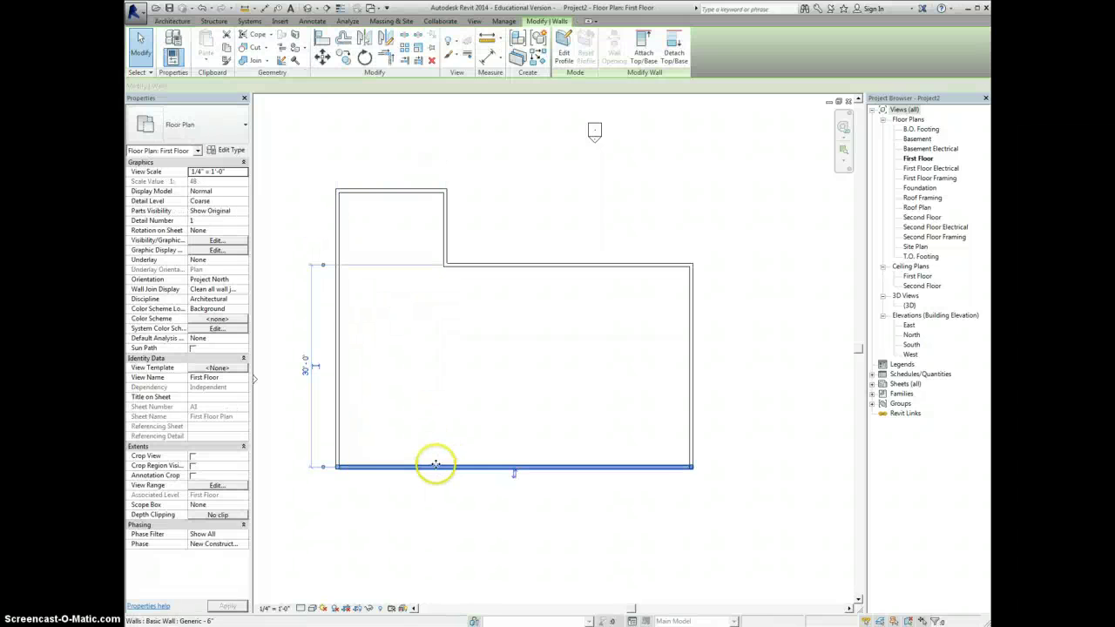
{"action": "left_click", "coordinate": [306, 369]}
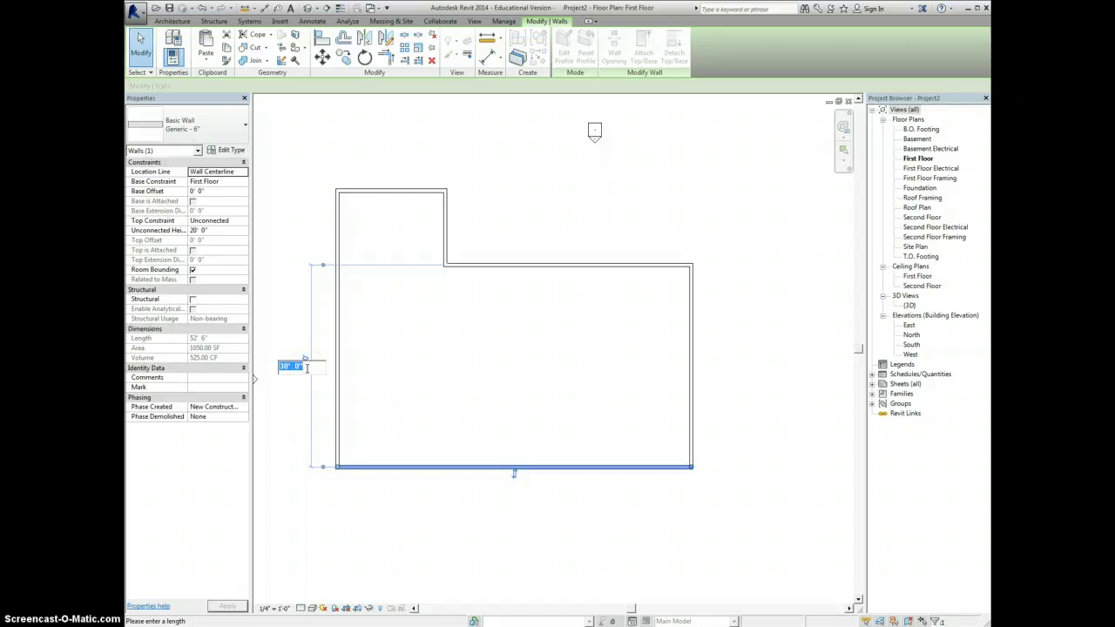
{"action": "type", "text": "15"}
{"action": "key", "text": "Return"}
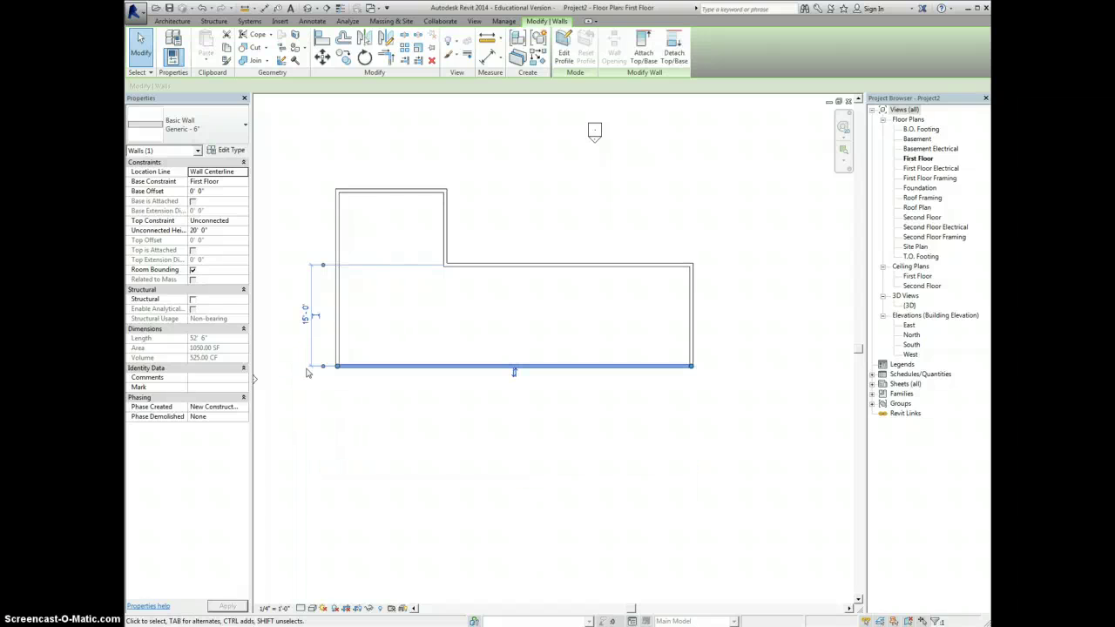
- Set the distance above the middle horizontal wall to 12'-0"
{"action": "left_click", "coordinate": [493, 264]}
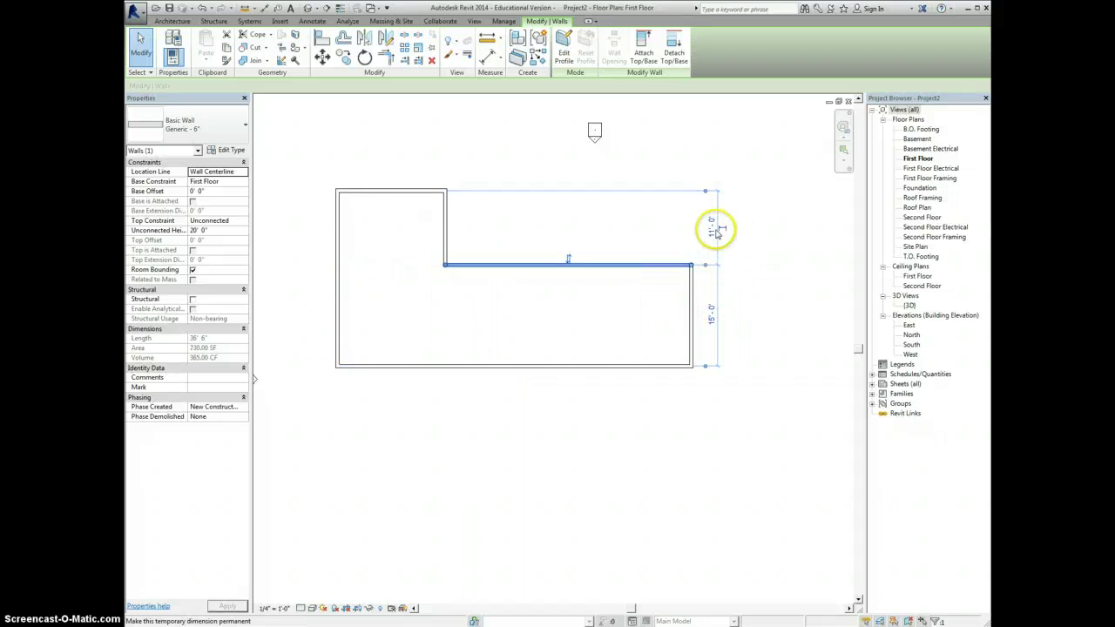
{"action": "left_click", "coordinate": [712, 228]}
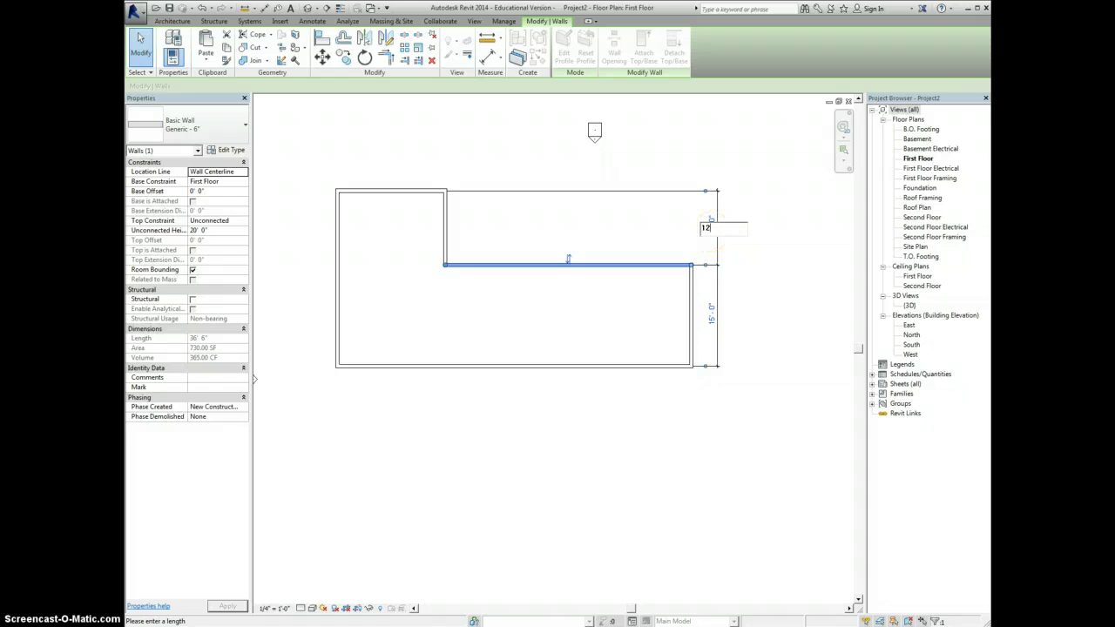
{"action": "key", "text": "Return"}
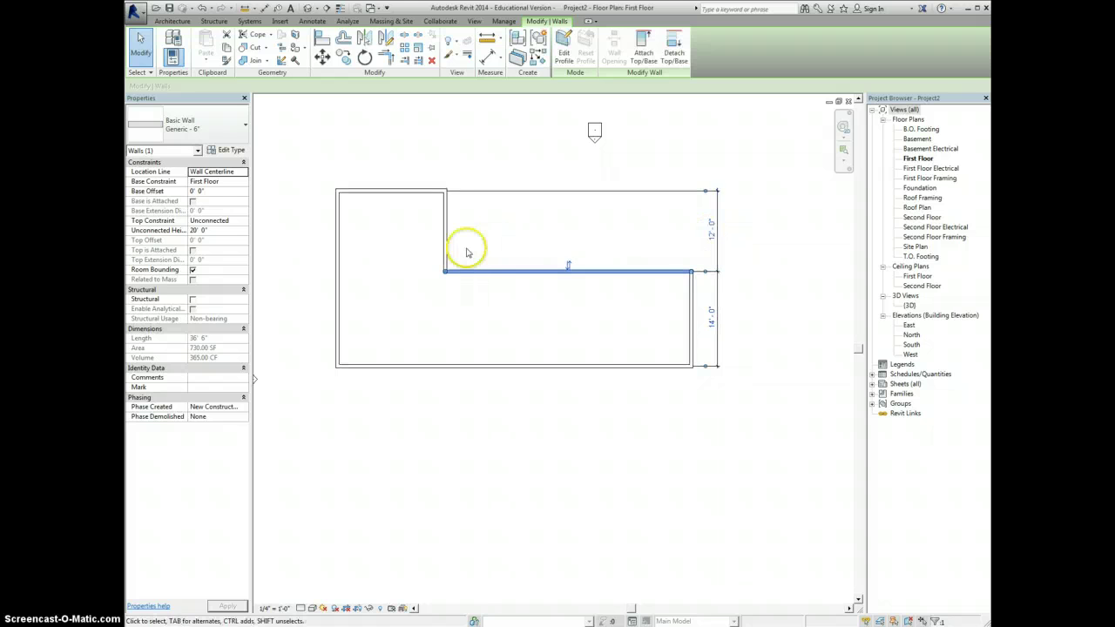
{"action": "left_click", "coordinate": [406, 191]}
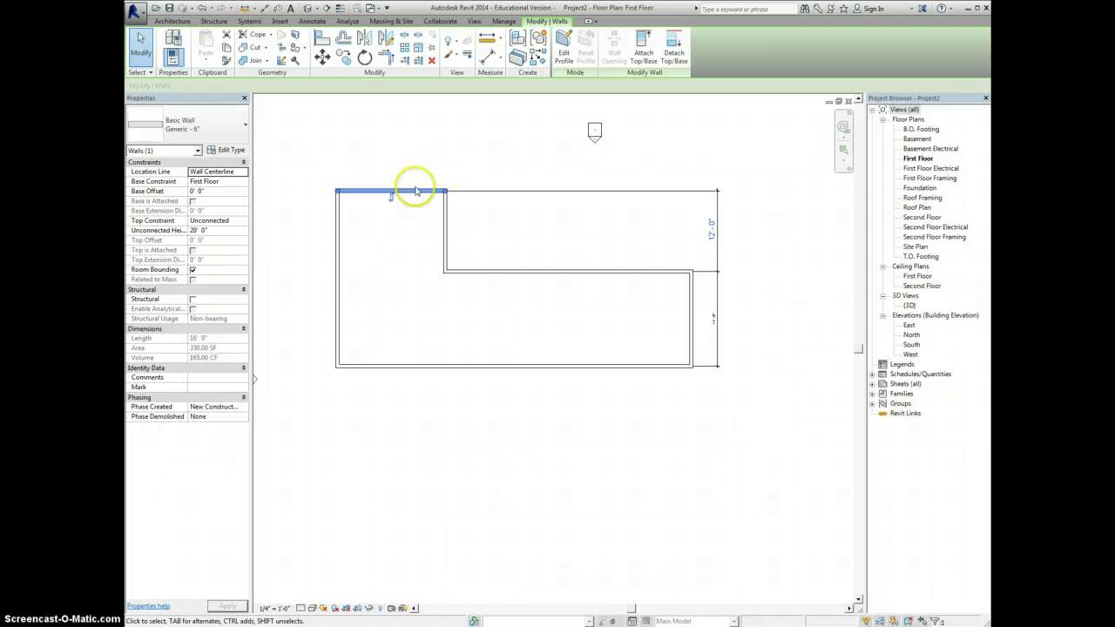
{"action": "left_click", "coordinate": [444, 224]}
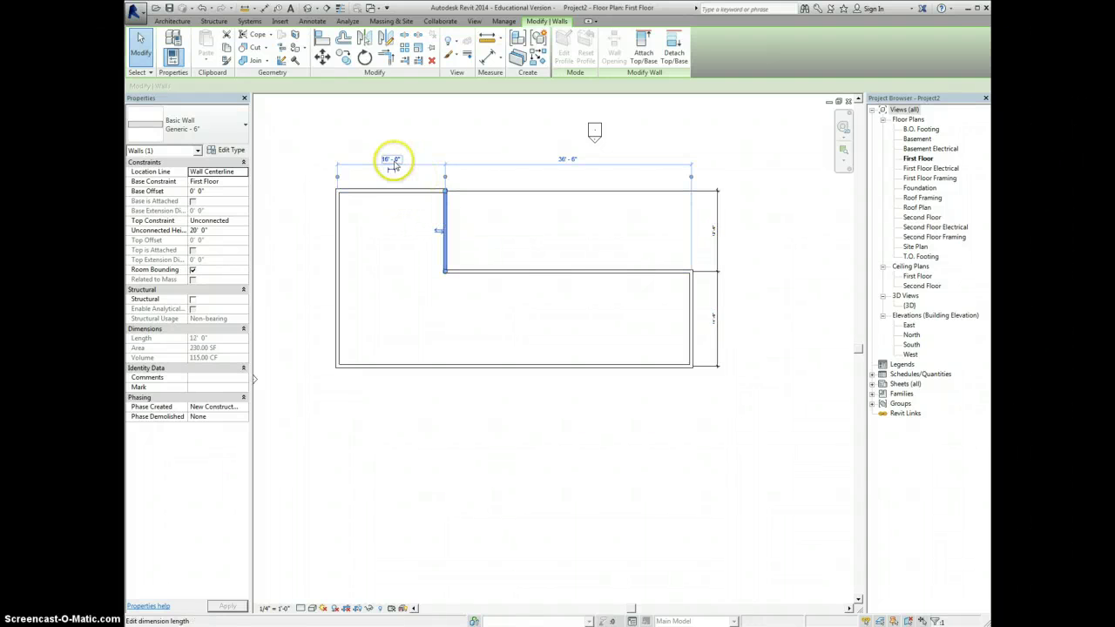
- Place the inner vertical wall 15' from the left wall and 25' from the right
{"action": "left_click", "coordinate": [392, 160]}
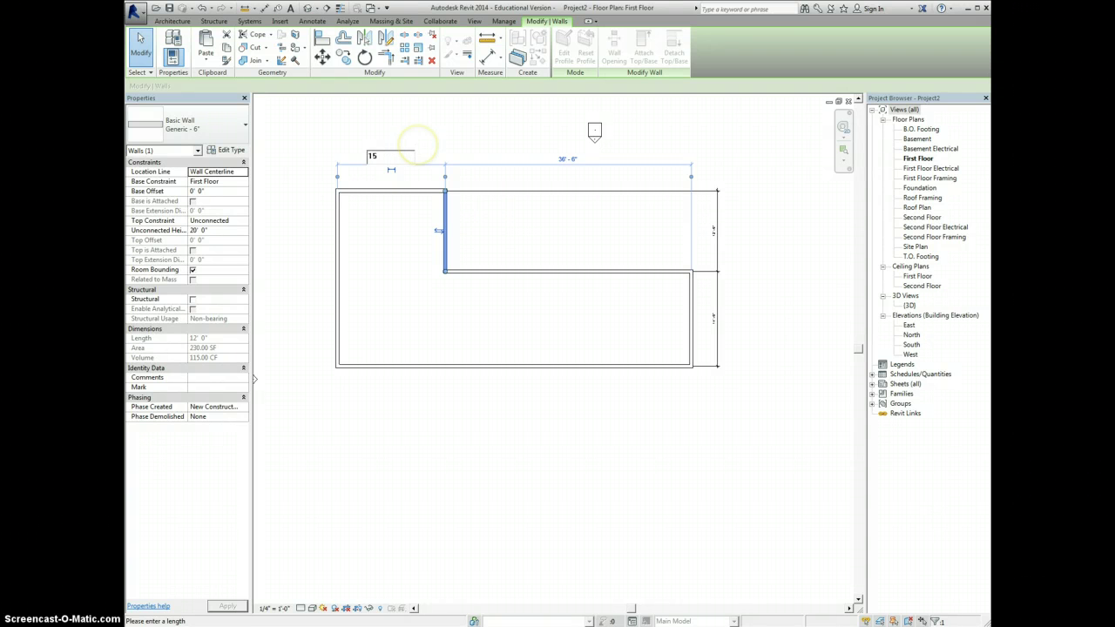
{"action": "key", "text": "Return"}
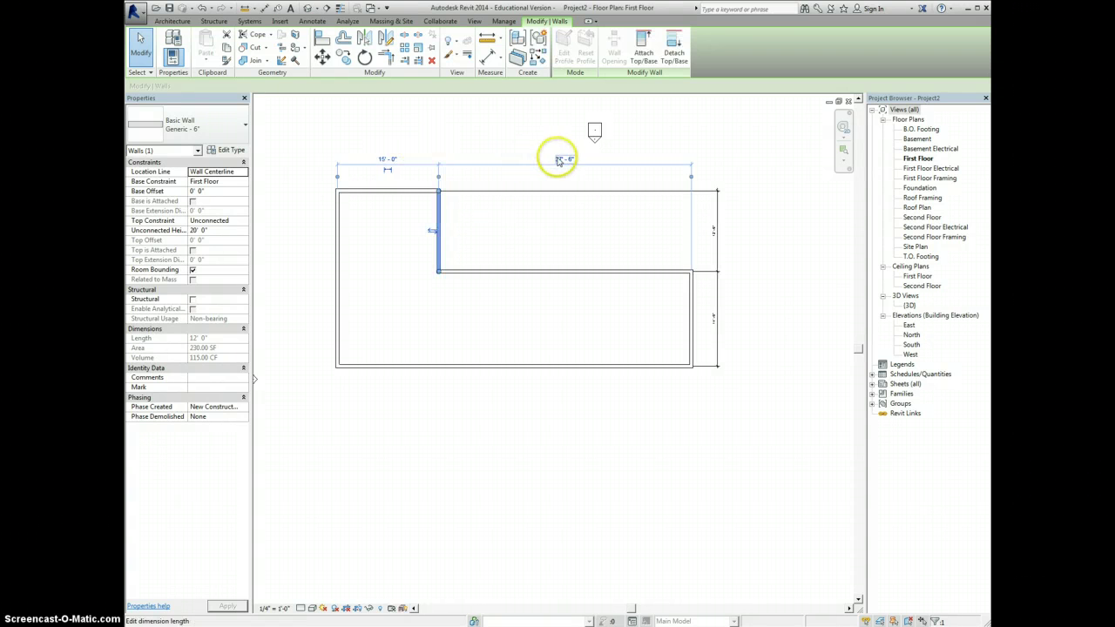
{"action": "left_click", "coordinate": [557, 158]}
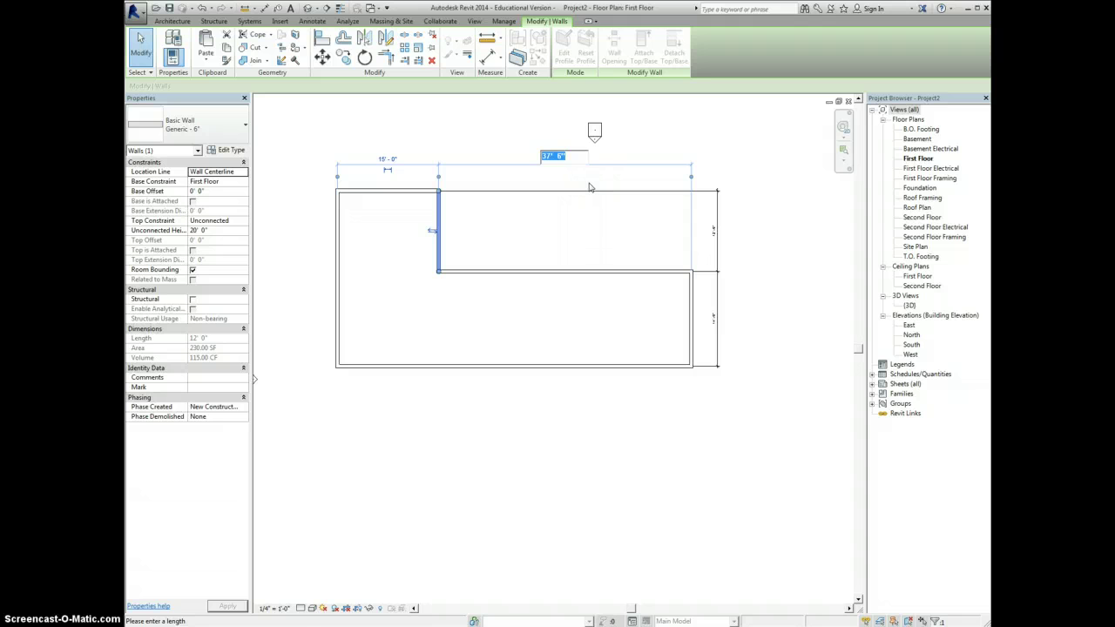
{"action": "type", "text": "25"}
{"action": "key", "text": "Return"}
{"action": "left_click", "coordinate": [583, 222]}
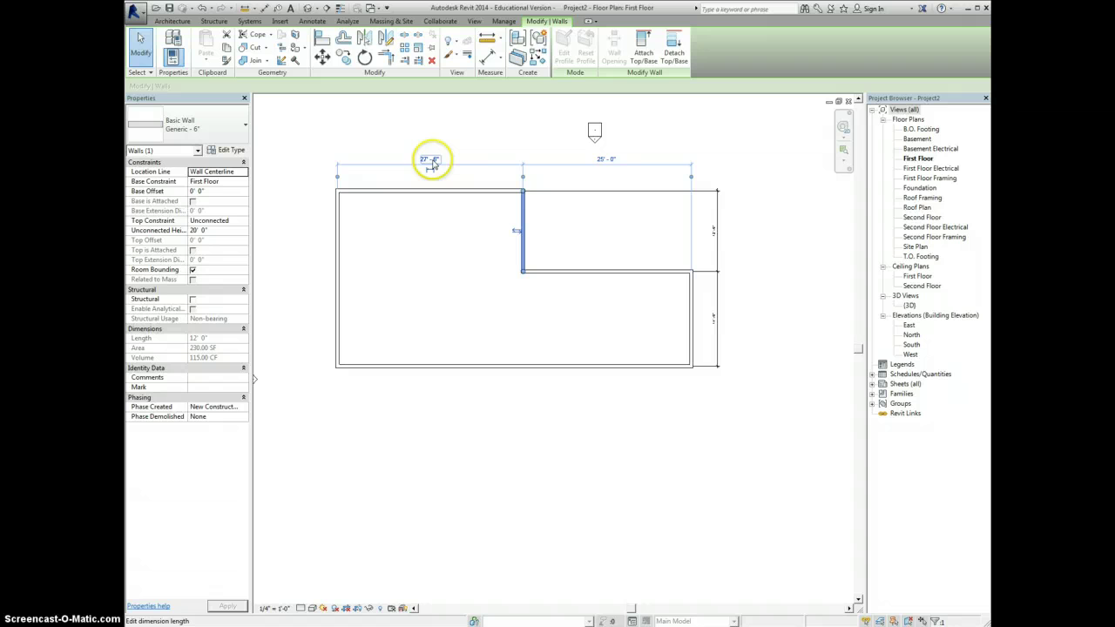
- Re-enter the 15' left and 25' right offsets and make the 27'-6" dimension permanent
{"action": "left_click", "coordinate": [426, 159]}
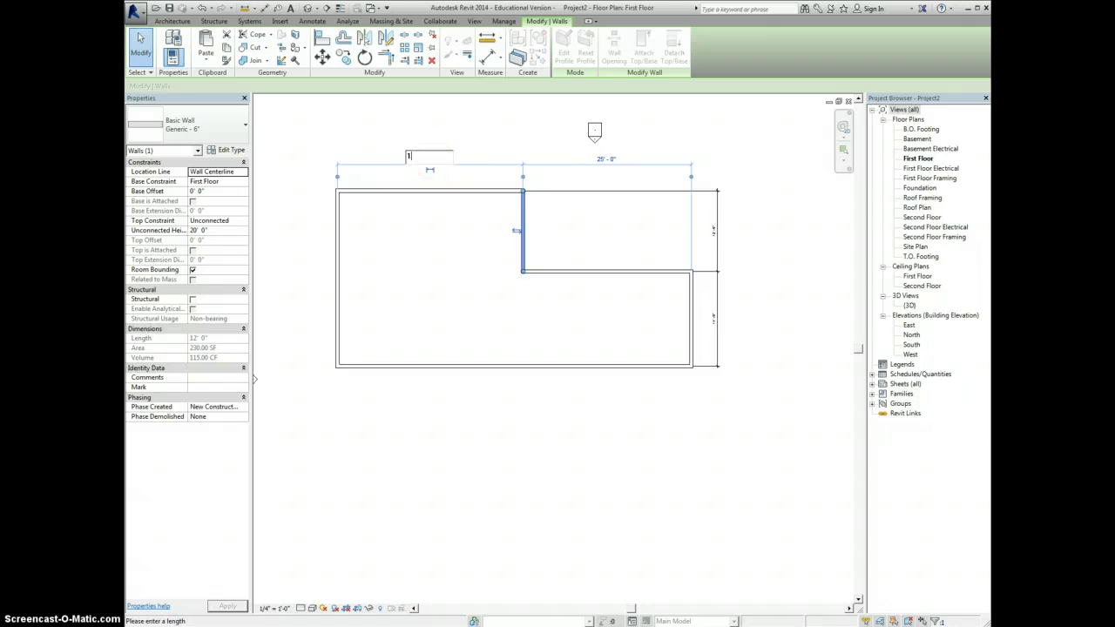
{"action": "key", "text": "Return"}
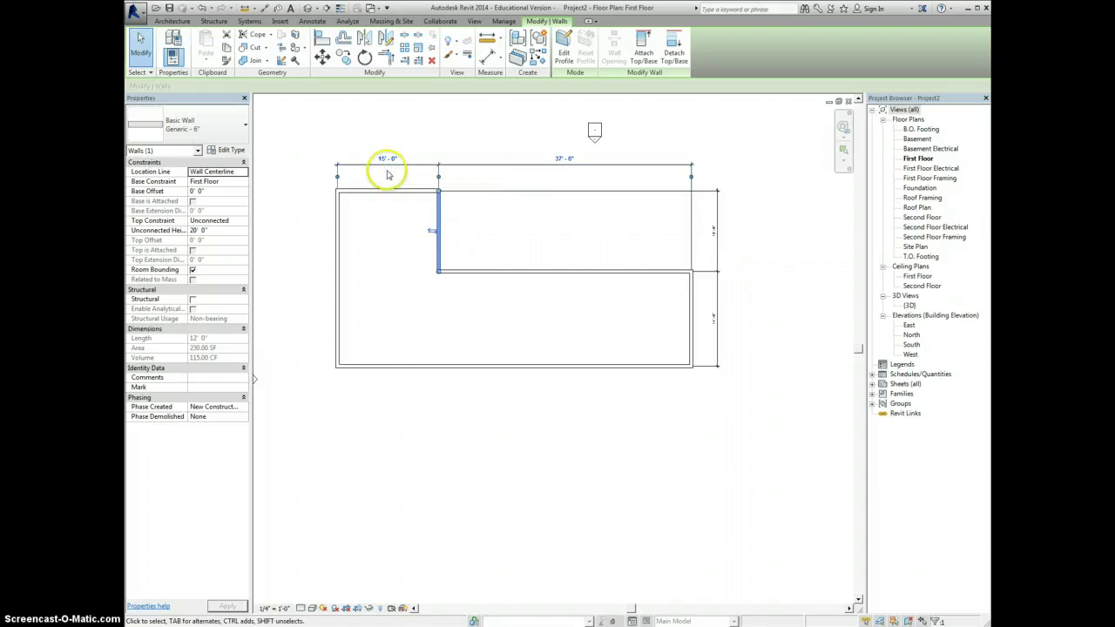
{"action": "left_click", "coordinate": [562, 158]}
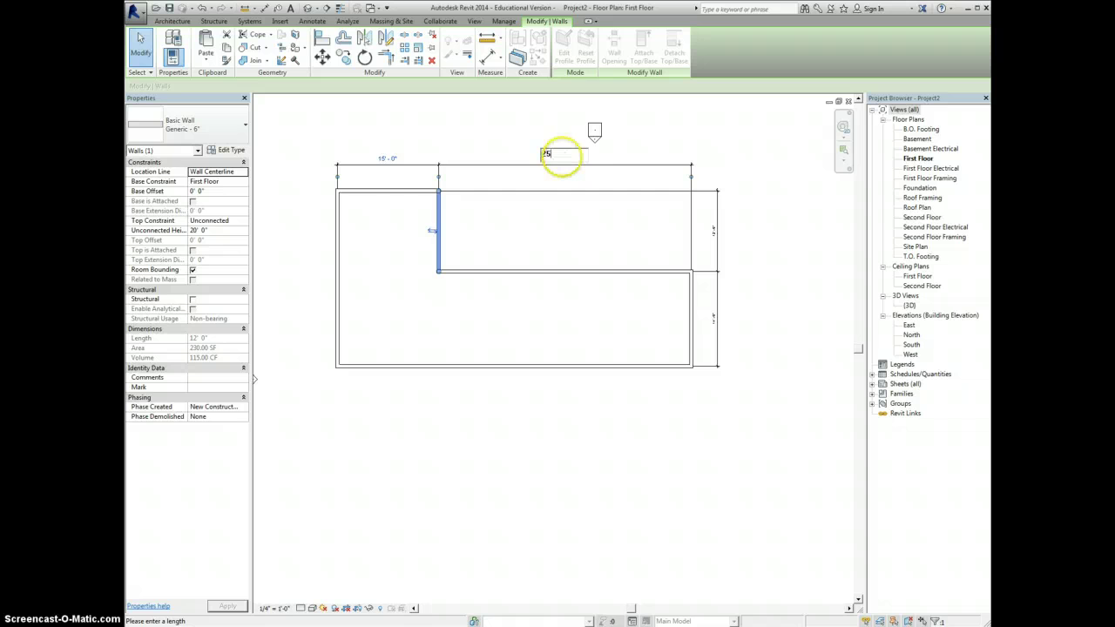
{"action": "type", "text": "25"}
{"action": "key", "text": "Return"}
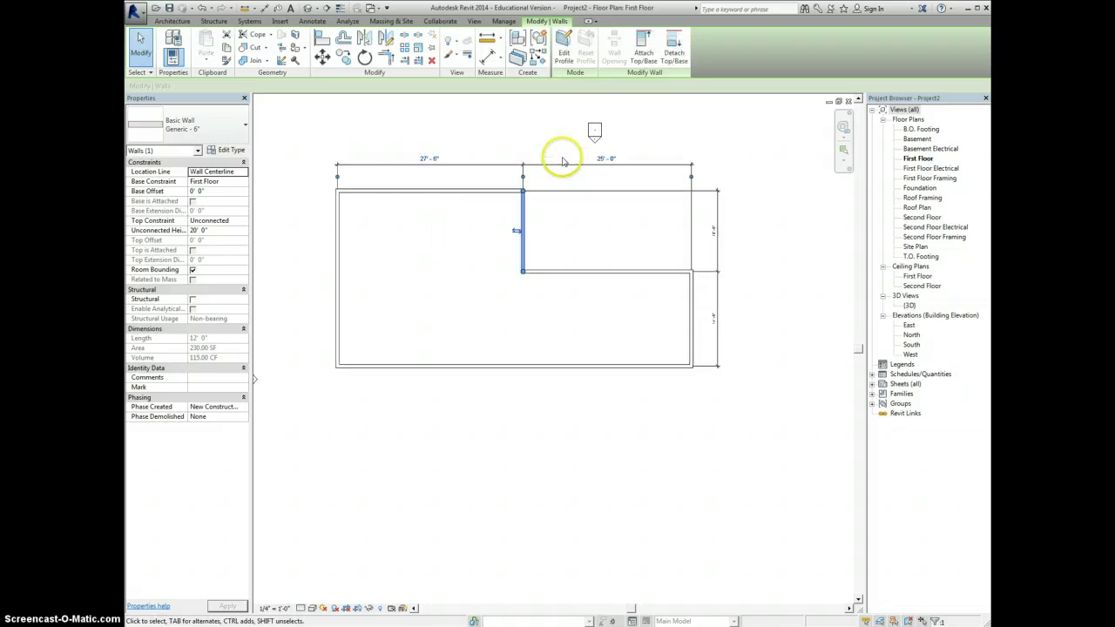
{"action": "key", "text": "Escape"}
{"action": "left_click", "coordinate": [432, 171]}
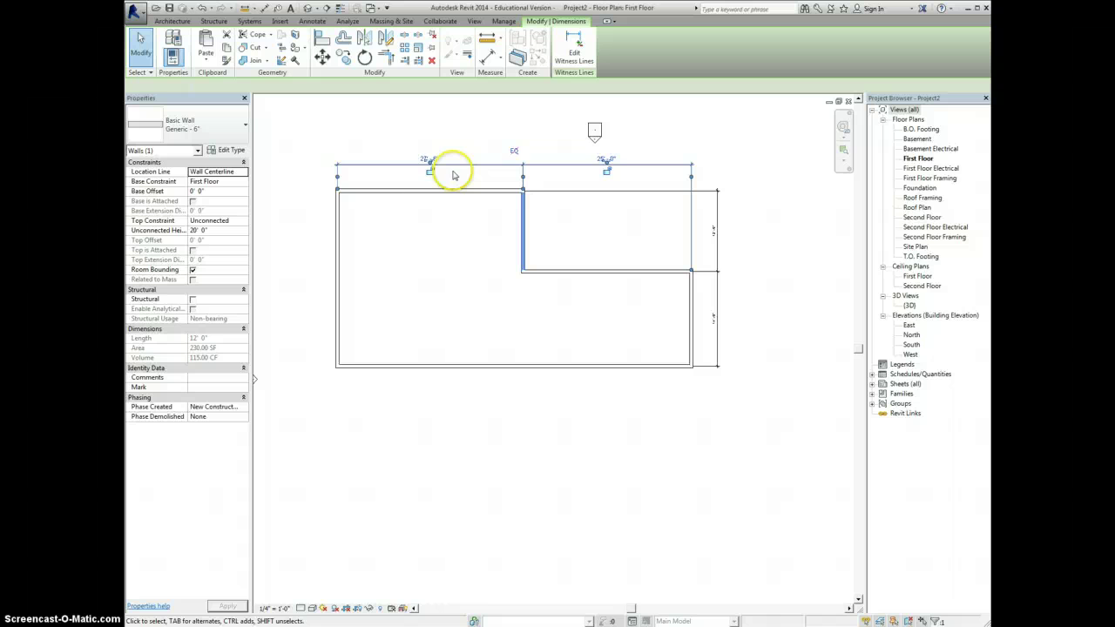
{"action": "left_click", "coordinate": [422, 163]}
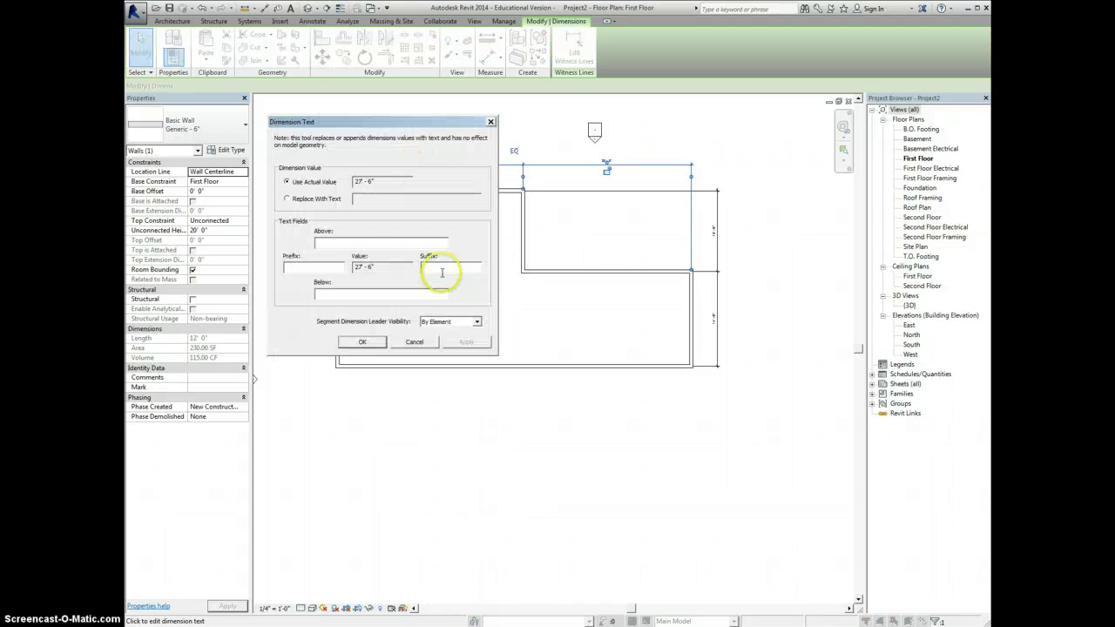
{"action": "left_click", "coordinate": [430, 341]}
{"action": "left_click", "coordinate": [471, 289]}
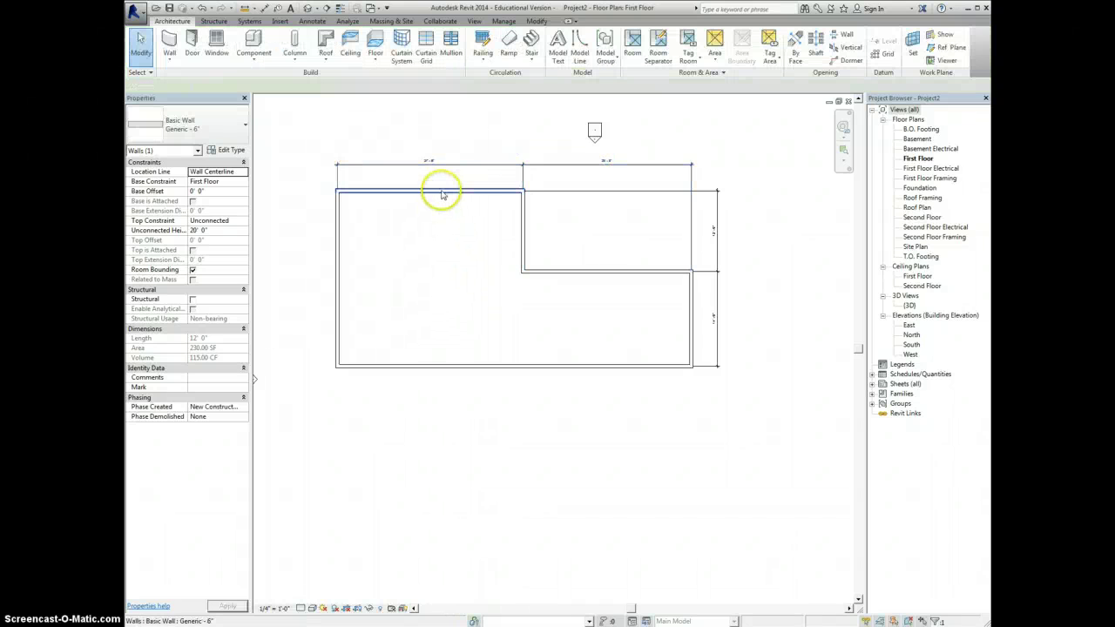
- Set the left part's top width to 15'-0"
{"action": "left_click", "coordinate": [433, 192]}
{"action": "left_click", "coordinate": [520, 233]}
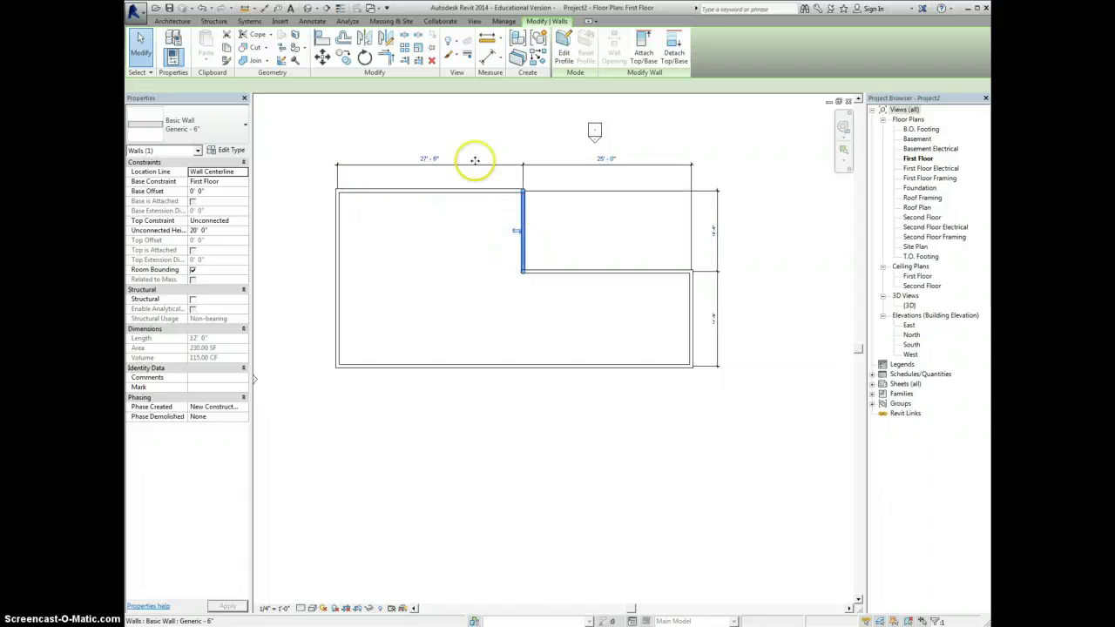
{"action": "left_click", "coordinate": [431, 159]}
{"action": "left_click", "coordinate": [431, 158]}
{"action": "type", "text": "1"}
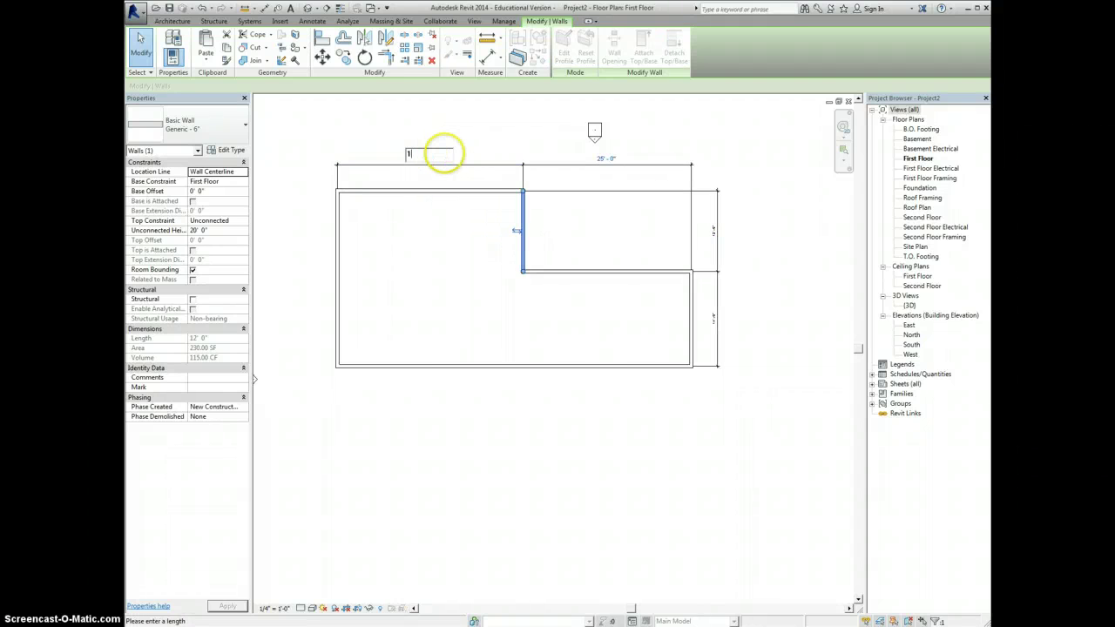
{"action": "type", "text": "5"}
{"action": "key", "text": "Return"}
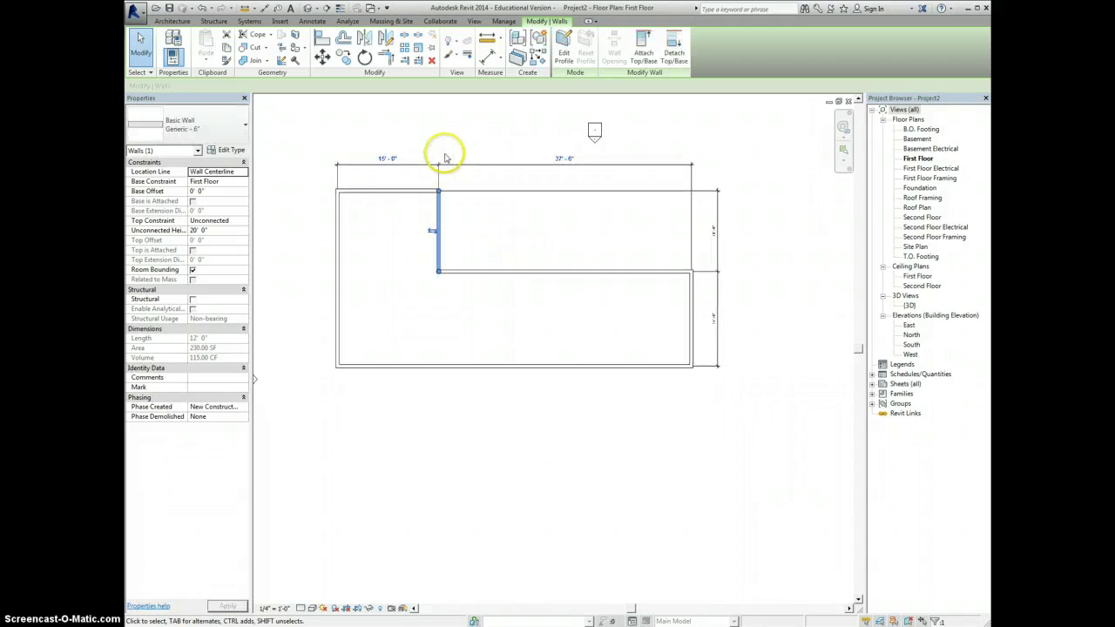
{"action": "left_click", "coordinate": [388, 175]}
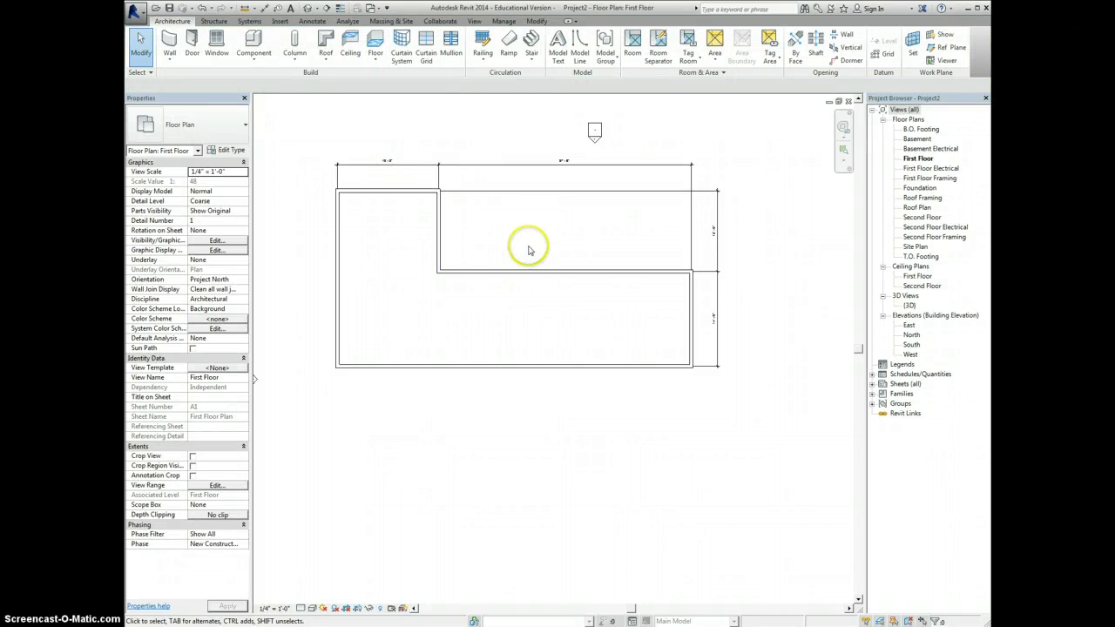
- Set the right part's top width to 25'-0"
{"action": "left_click", "coordinate": [388, 163]}
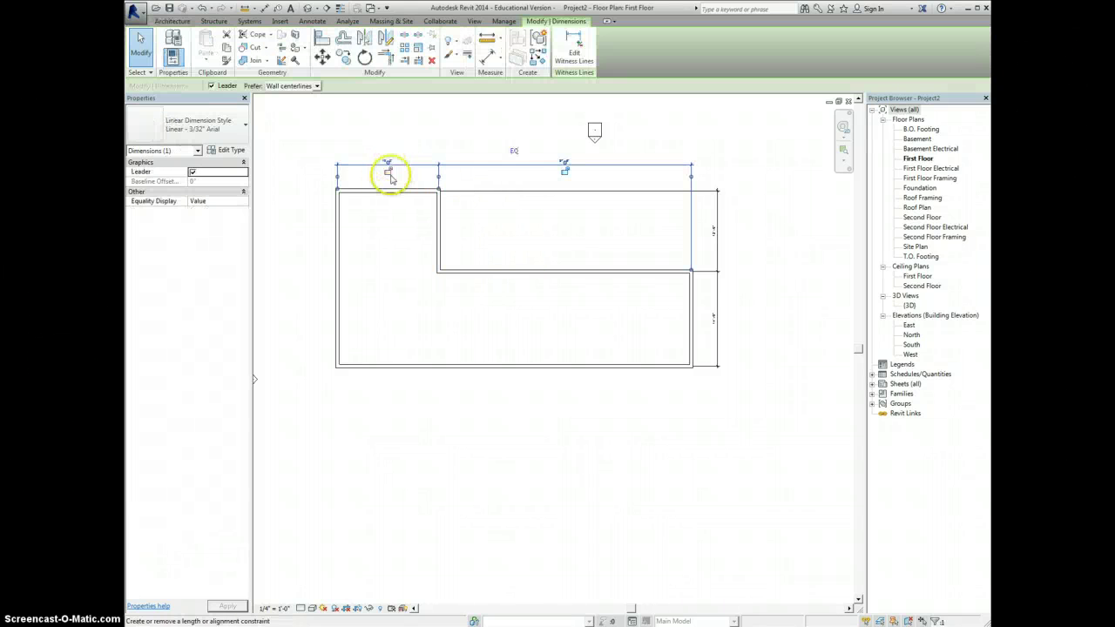
{"action": "left_click", "coordinate": [460, 180]}
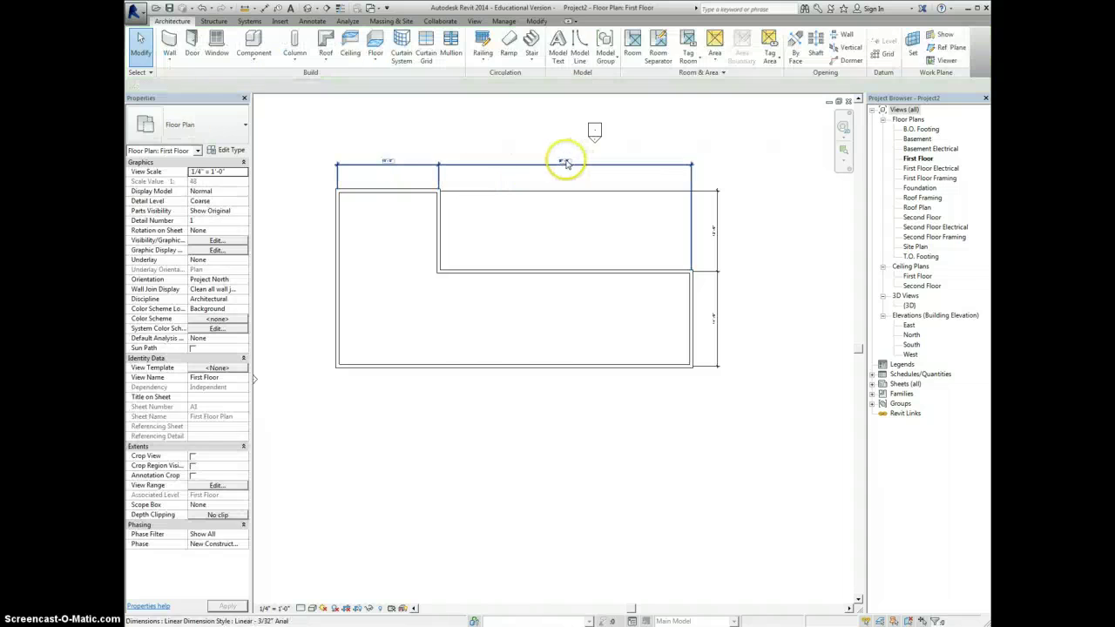
{"action": "left_click", "coordinate": [565, 165]}
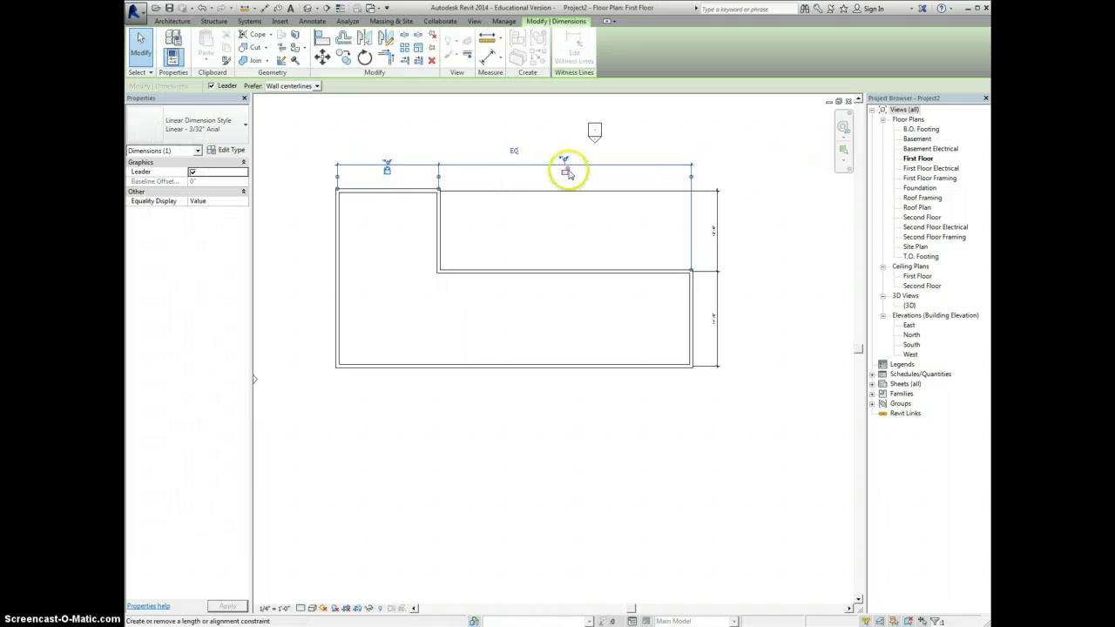
{"action": "left_click", "coordinate": [570, 172]}
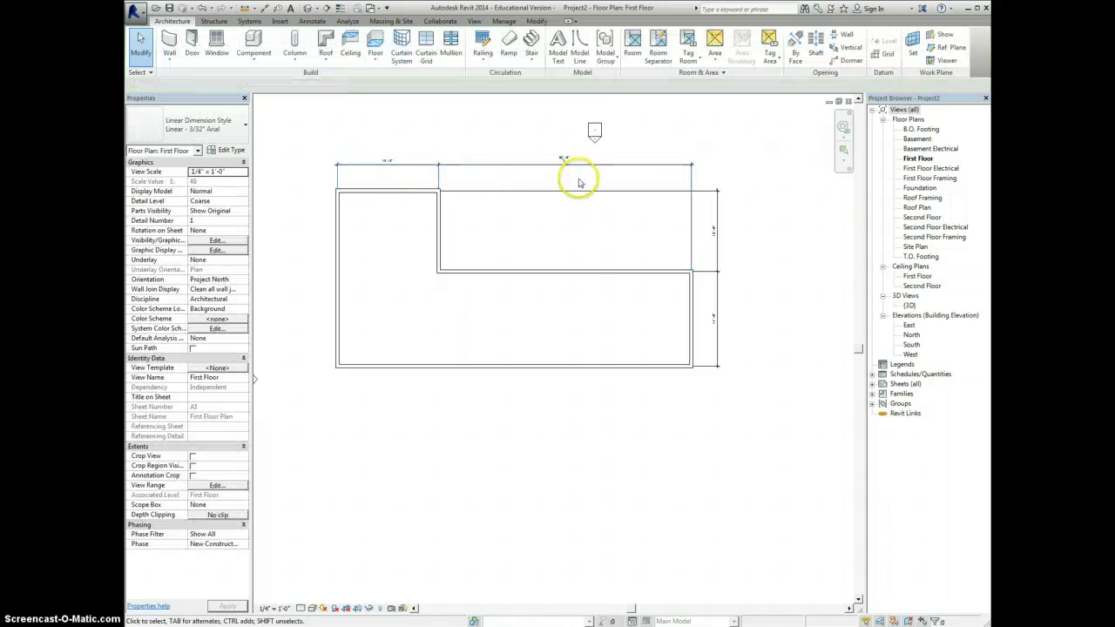
{"action": "left_click", "coordinate": [439, 237]}
{"action": "left_click", "coordinate": [558, 152]}
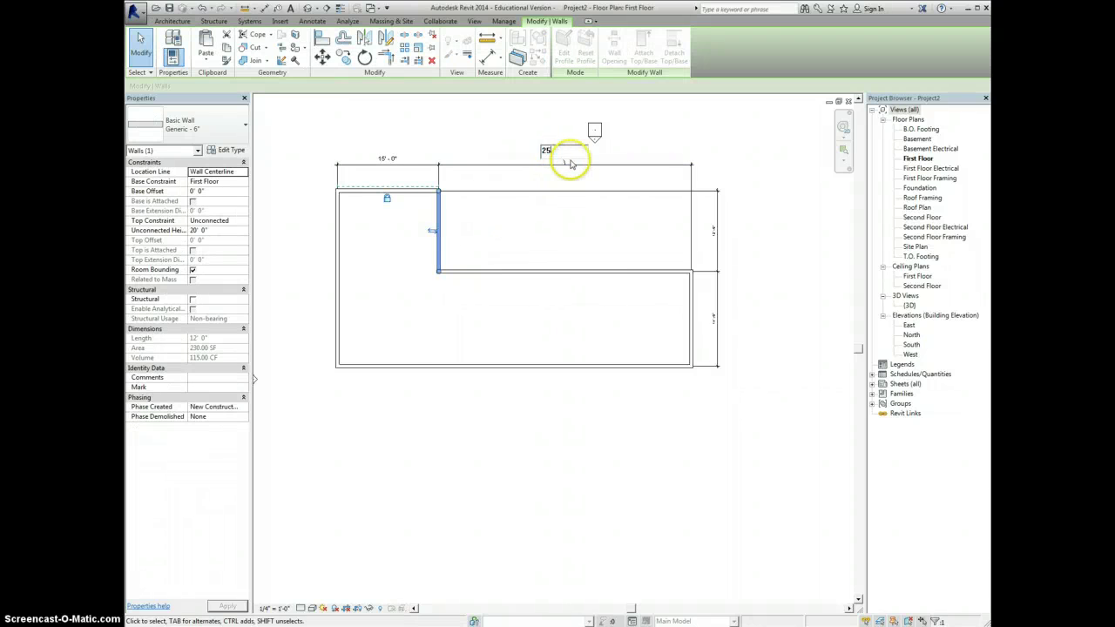
{"action": "type", "text": "25"}
{"action": "key", "text": "Return"}
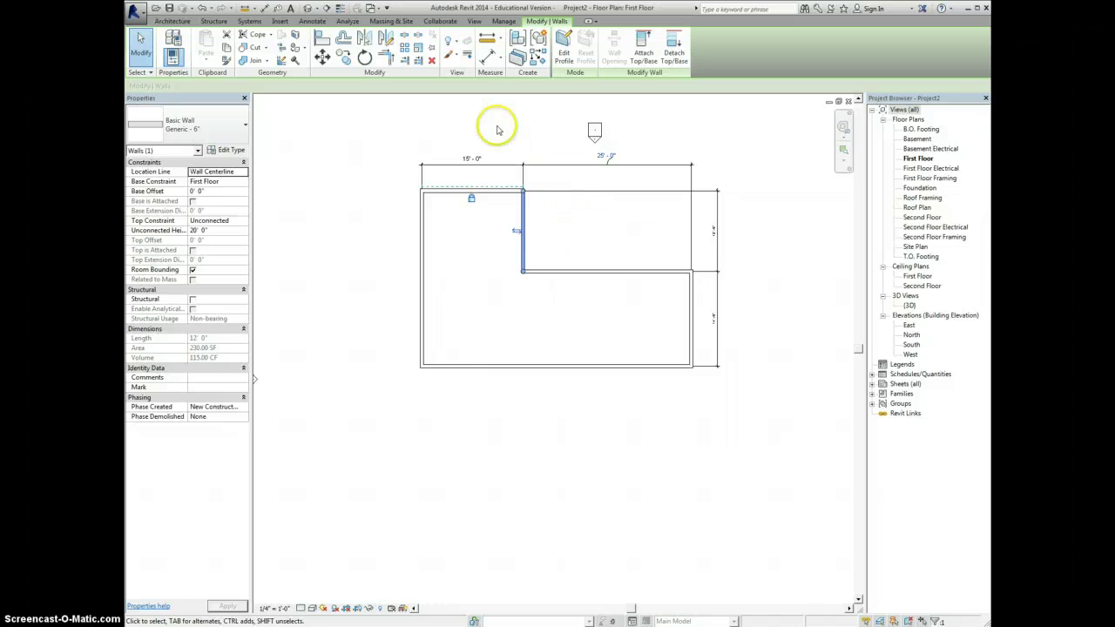
- Set the depth below the interior horizontal wall to 15'-0" and lock that dimension
{"action": "left_click", "coordinate": [713, 233]}
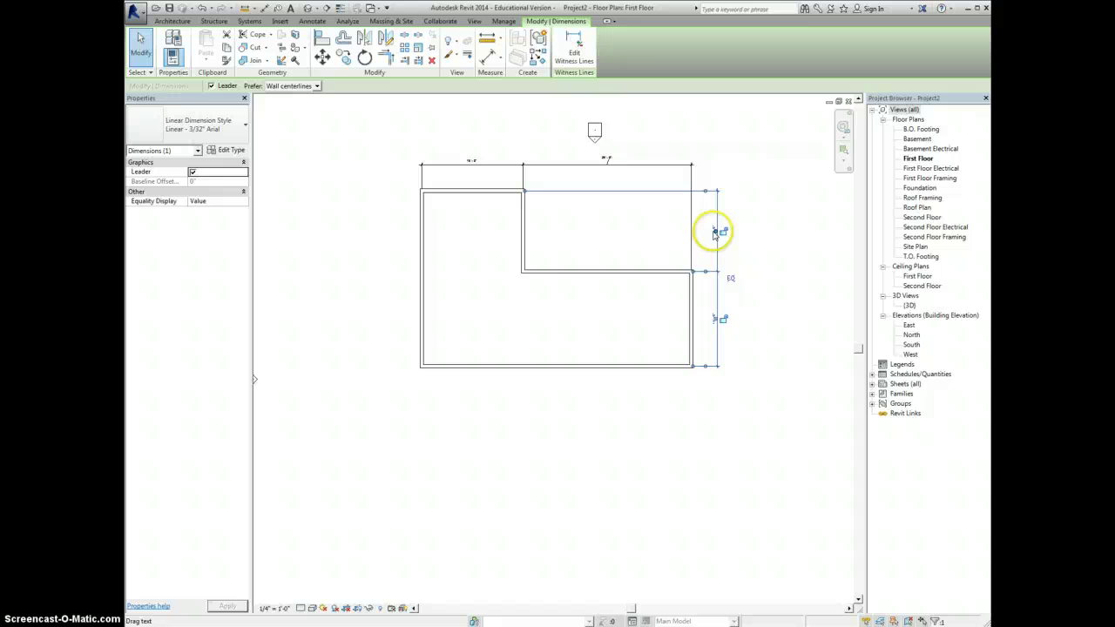
{"action": "left_click", "coordinate": [714, 236]}
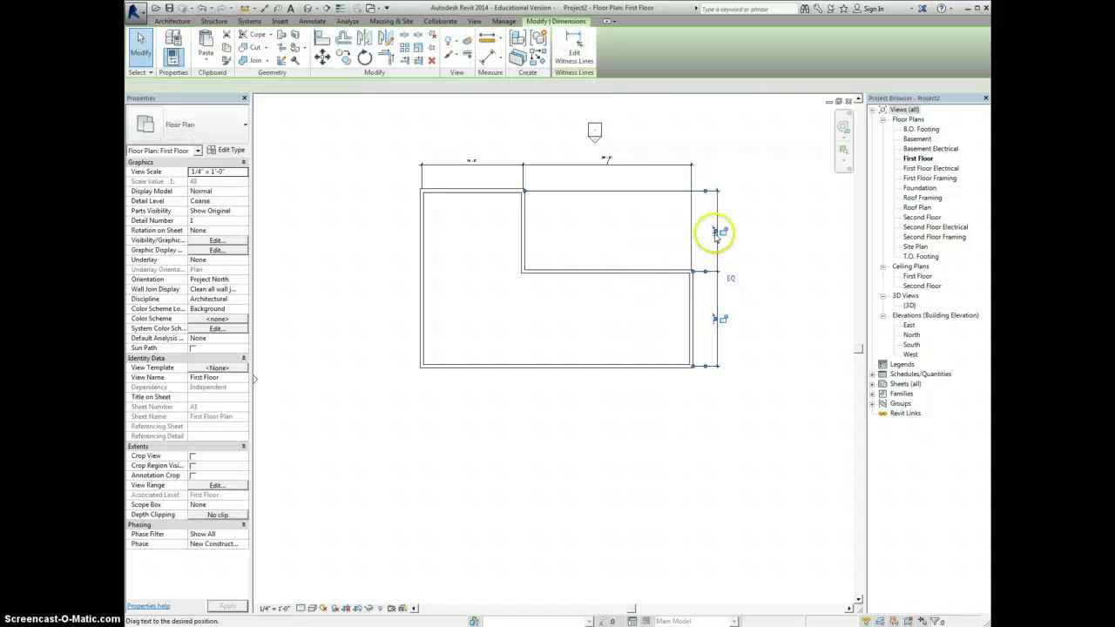
{"action": "left_click", "coordinate": [688, 256]}
{"action": "left_click", "coordinate": [673, 272]}
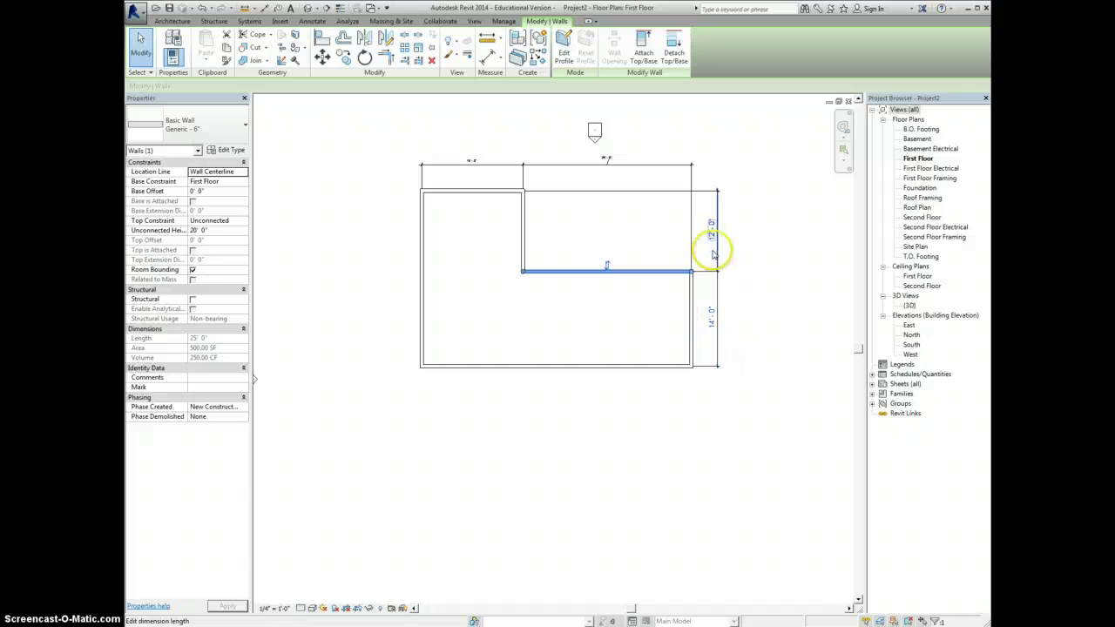
{"action": "left_click", "coordinate": [713, 324]}
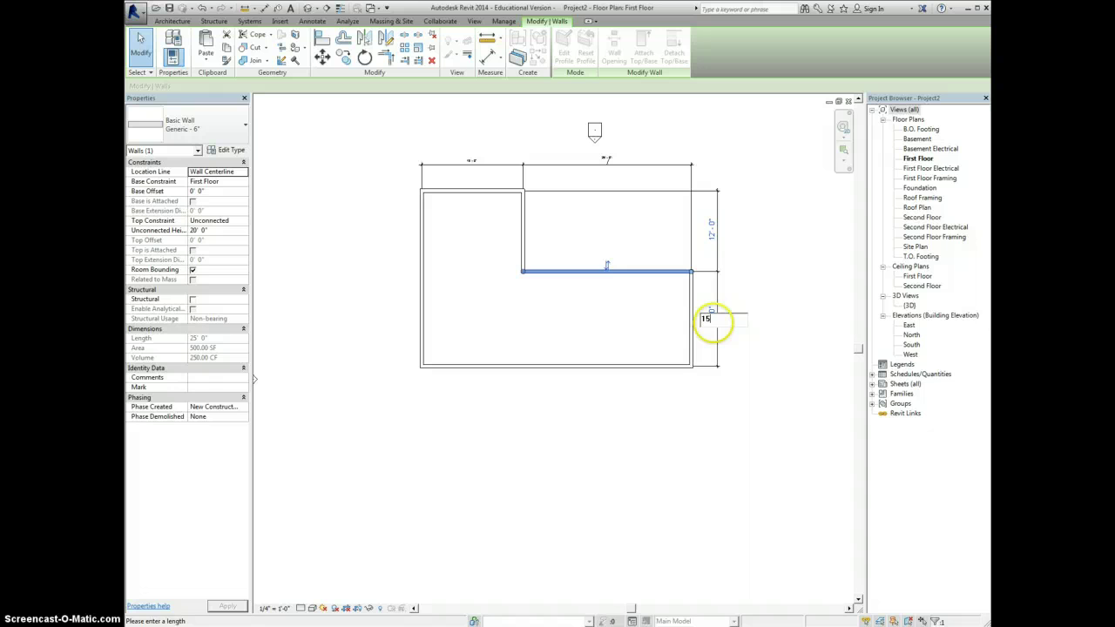
{"action": "type", "text": "15"}
{"action": "key", "text": "Return"}
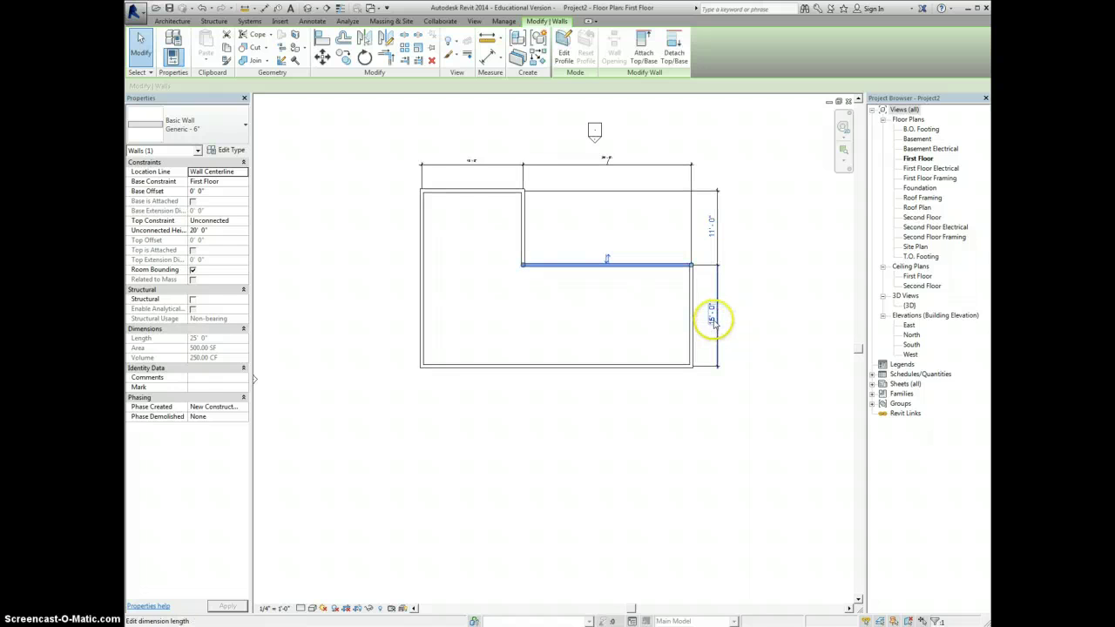
{"action": "left_click", "coordinate": [713, 322]}
{"action": "key", "text": "Escape"}
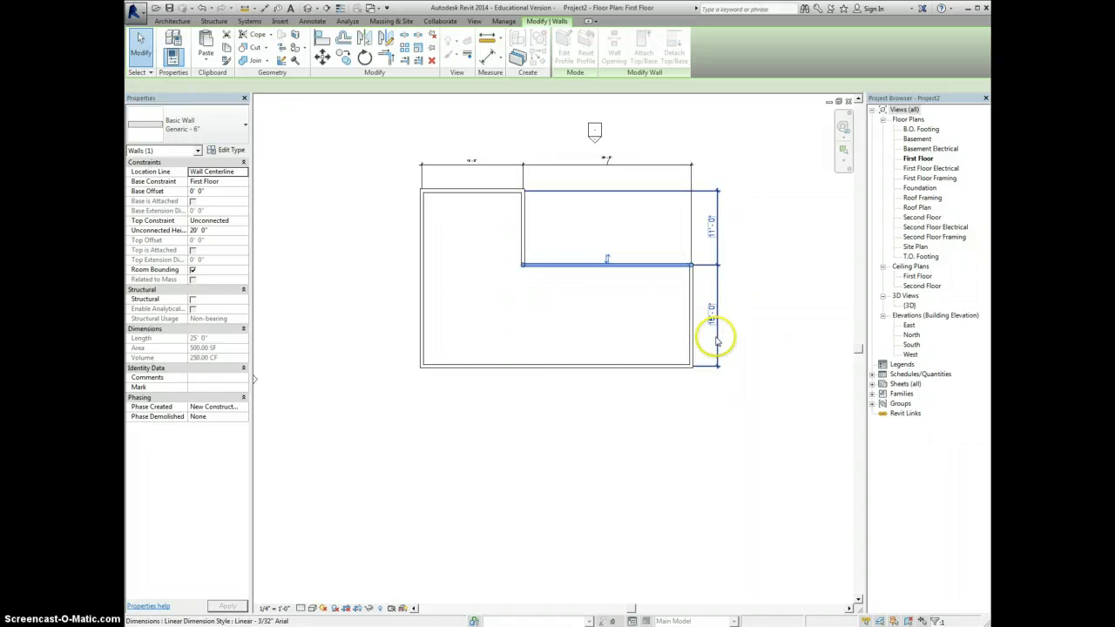
{"action": "left_click", "coordinate": [714, 339]}
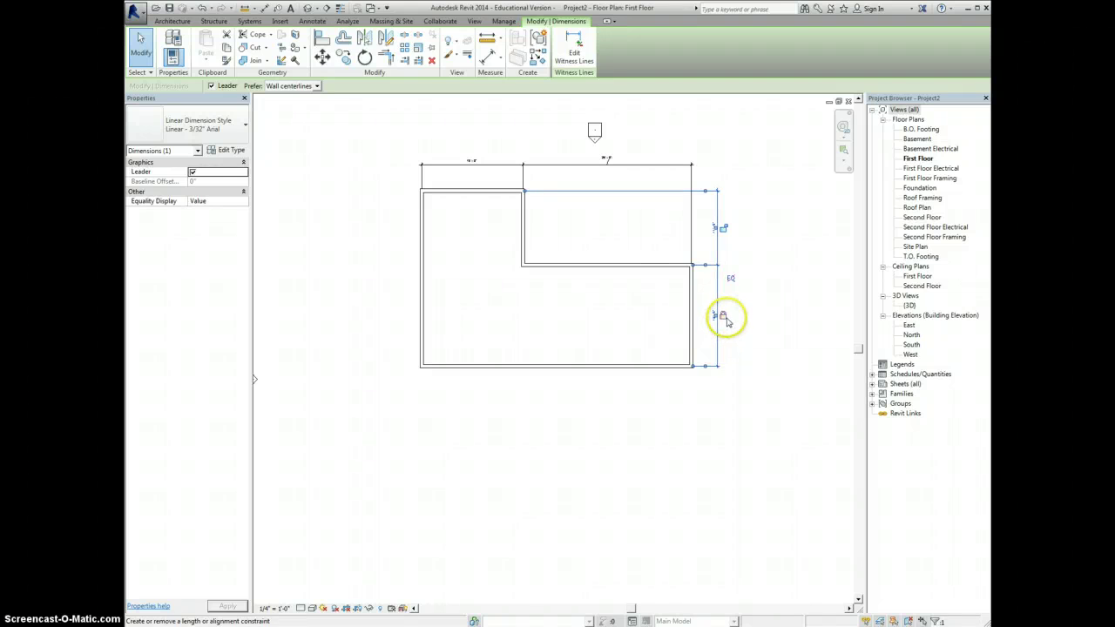
{"action": "key", "text": "Escape"}
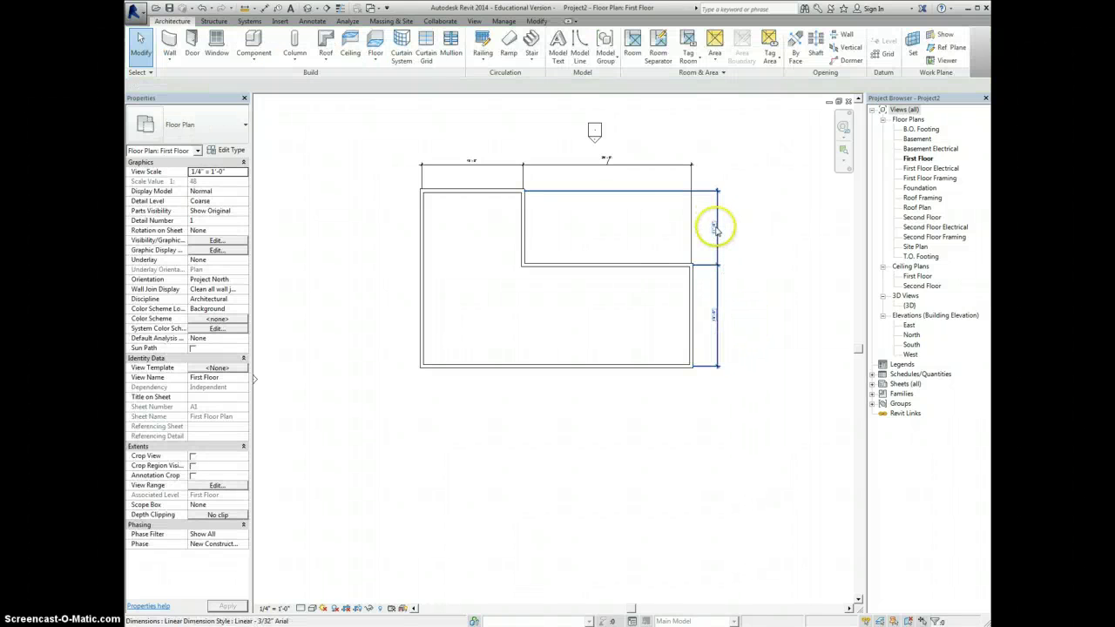
- Set the depth above the interior horizontal wall to 10'-0" and review the dimension strings
{"action": "left_click", "coordinate": [571, 263]}
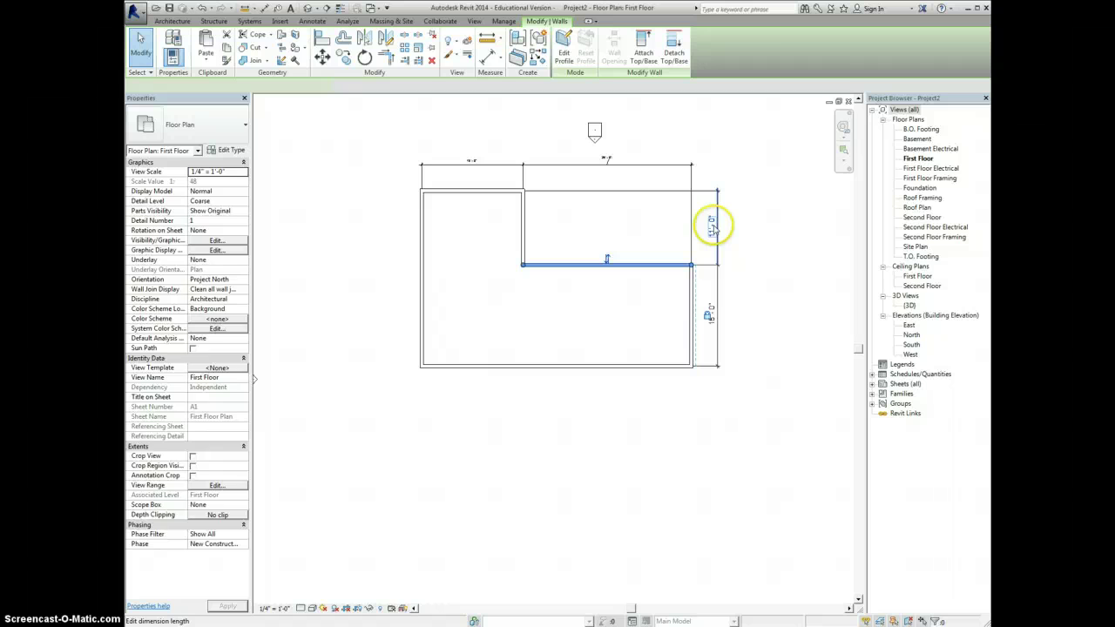
{"action": "left_click", "coordinate": [713, 227]}
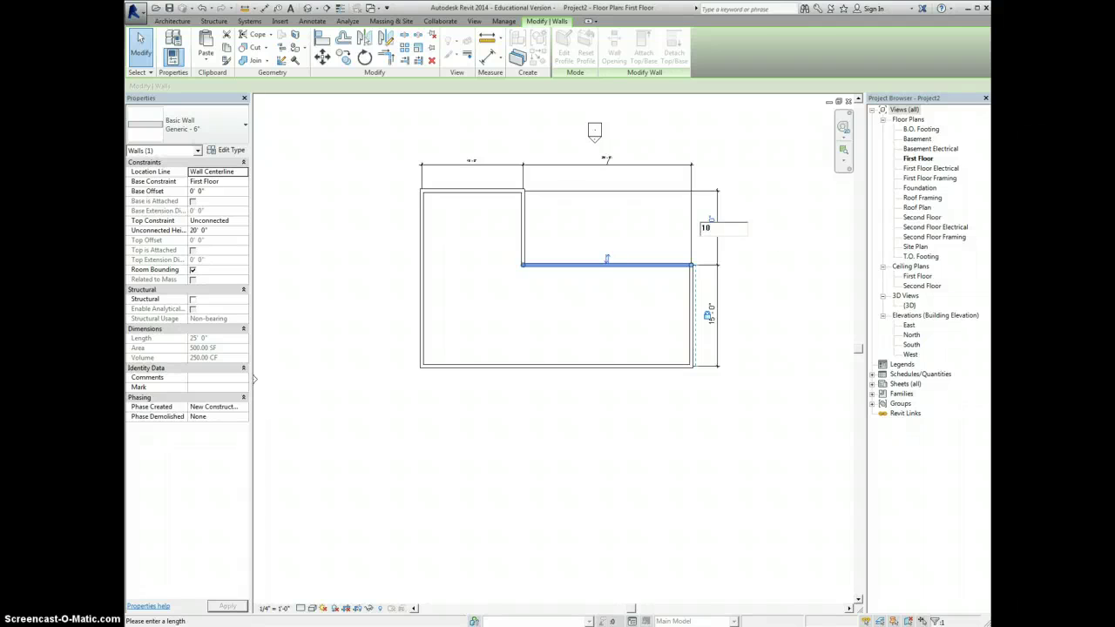
{"action": "key", "text": "Return"}
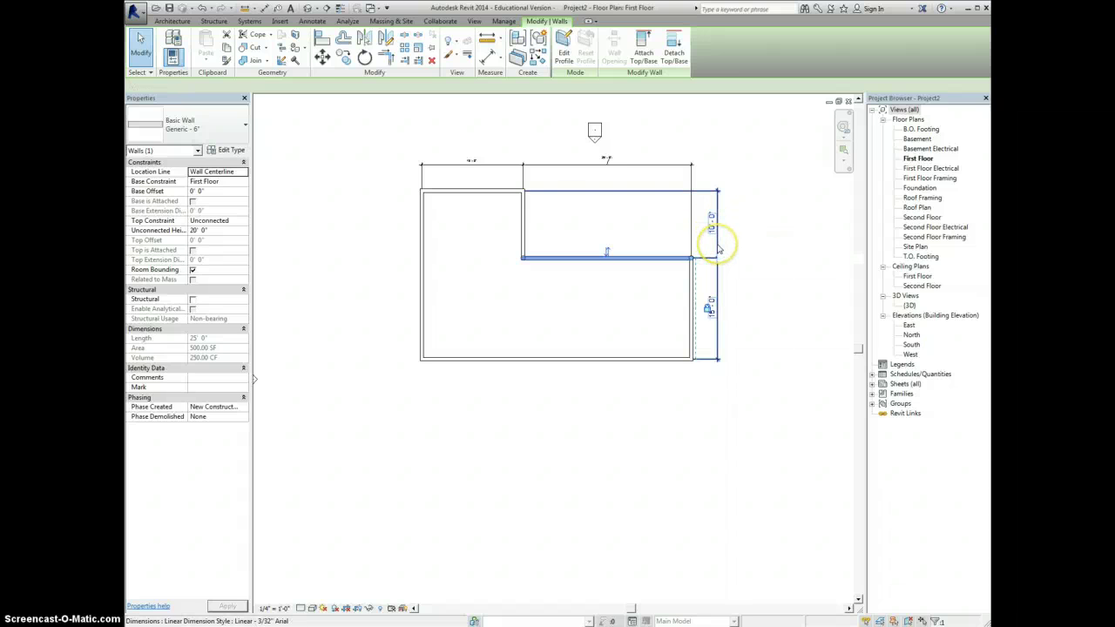
{"action": "left_click", "coordinate": [716, 248]}
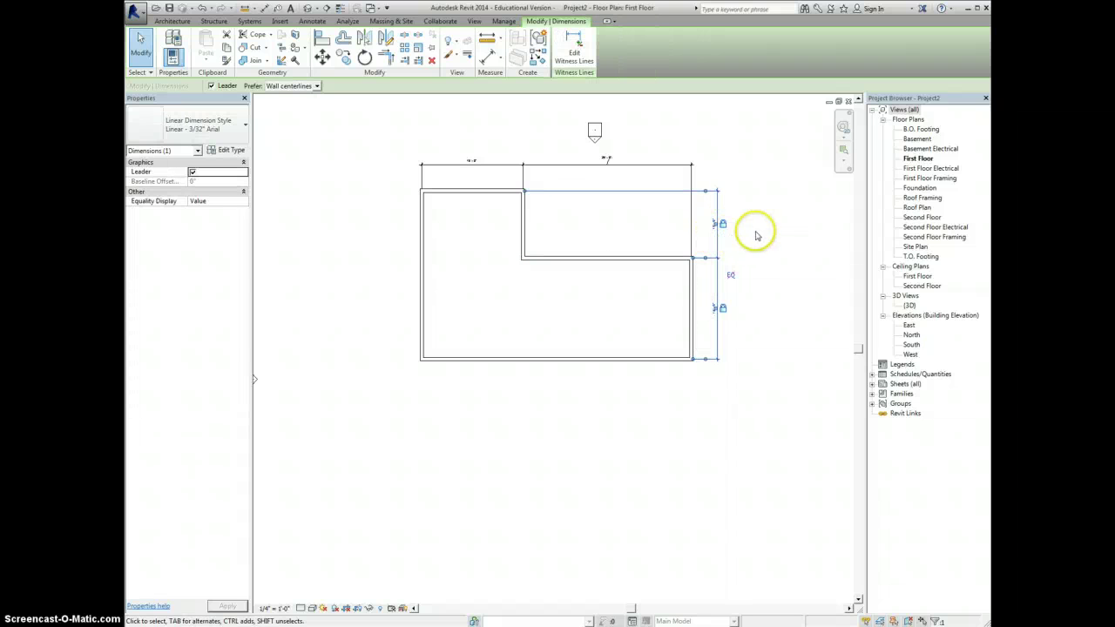
{"action": "left_click", "coordinate": [606, 162]}
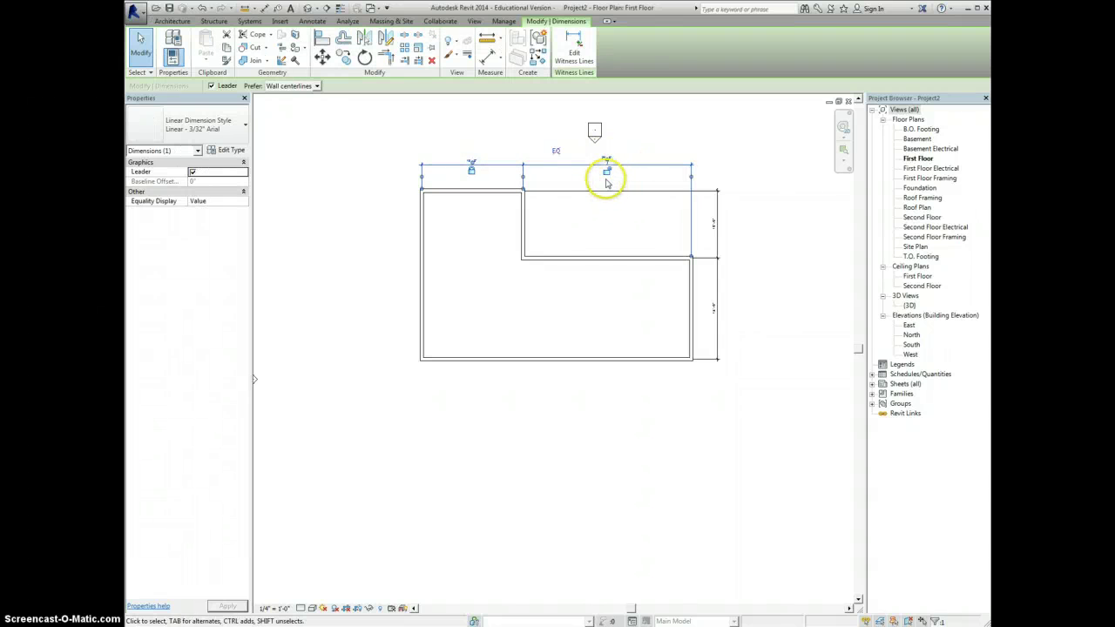
{"action": "left_click", "coordinate": [513, 304]}
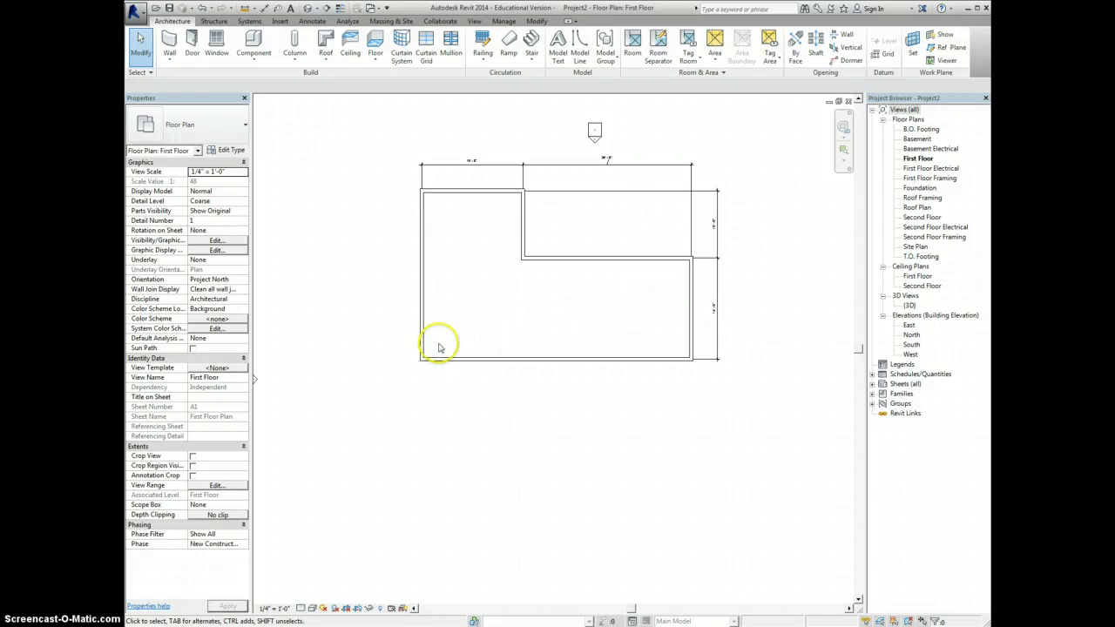
- Shift the left wall slightly and settle the bottom wall lower
{"action": "left_click", "coordinate": [421, 323]}
{"action": "left_click_drag", "start_coordinate": [418, 323], "coordinate": [473, 398]}
{"action": "left_click", "coordinate": [520, 370]}
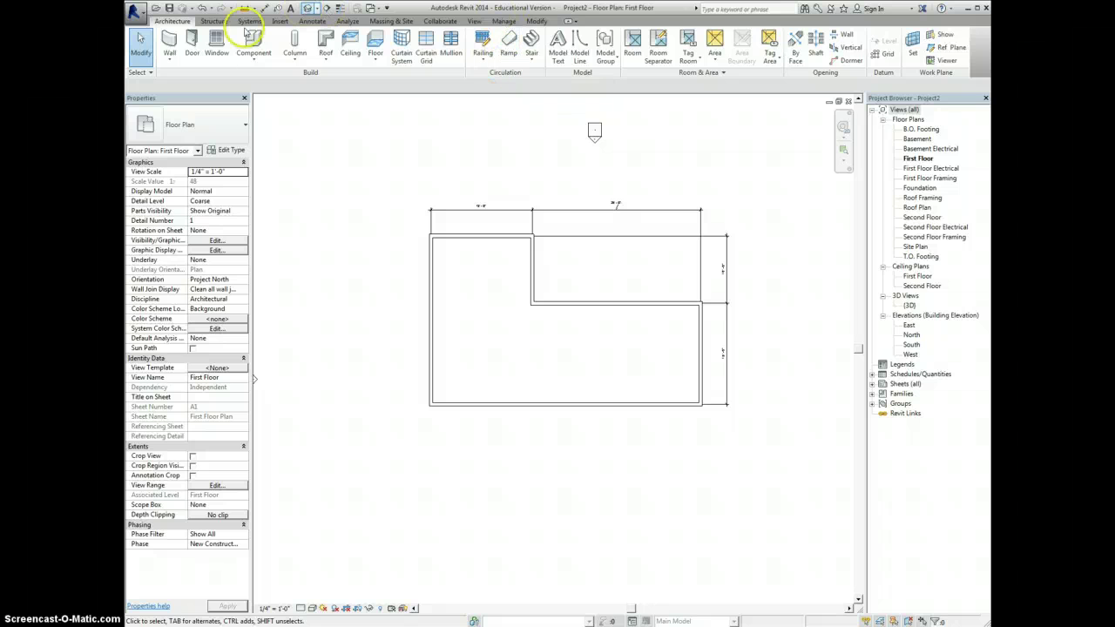
- Draw a start-end-radius arc wall at the lower-left corner, bulging below the bottom wall
{"action": "left_click", "coordinate": [169, 40]}
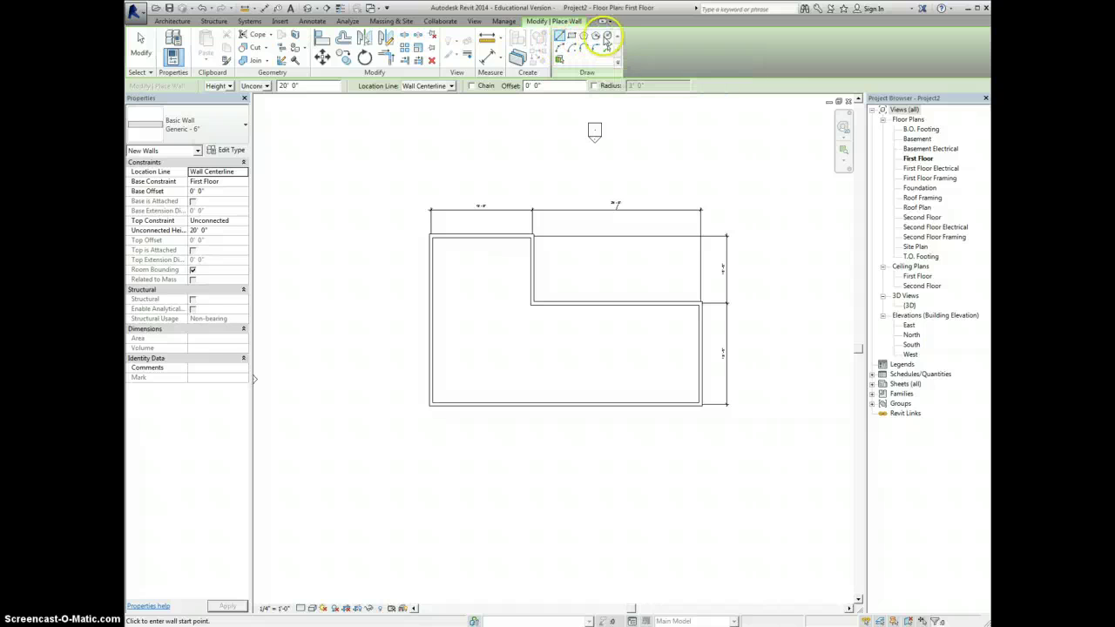
{"action": "left_click", "coordinate": [560, 49]}
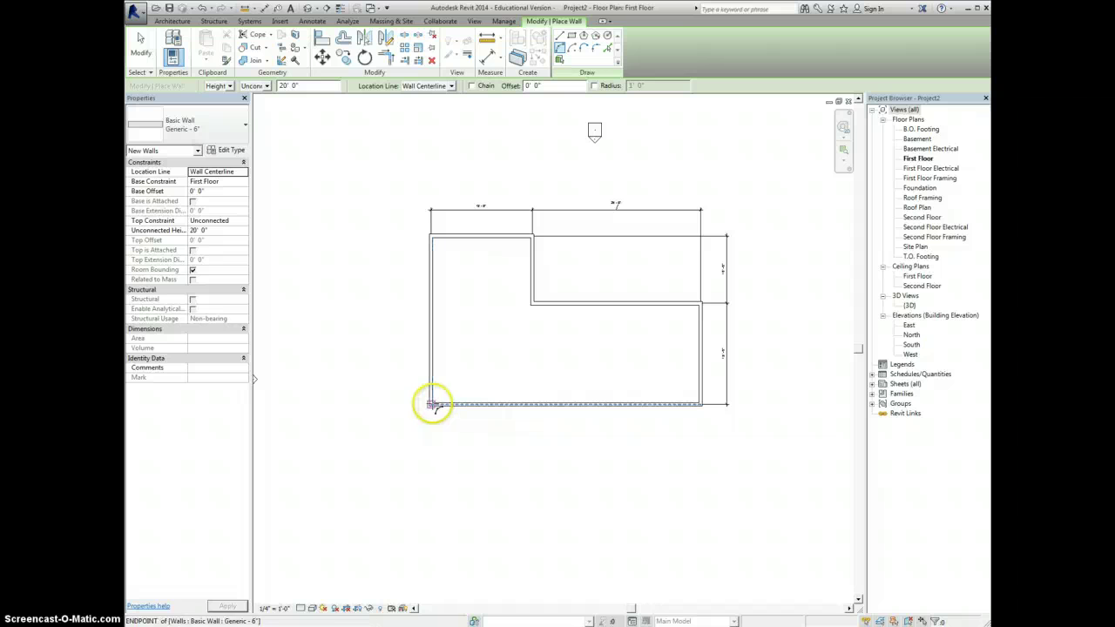
{"action": "left_click", "coordinate": [433, 404]}
{"action": "left_click", "coordinate": [546, 405]}
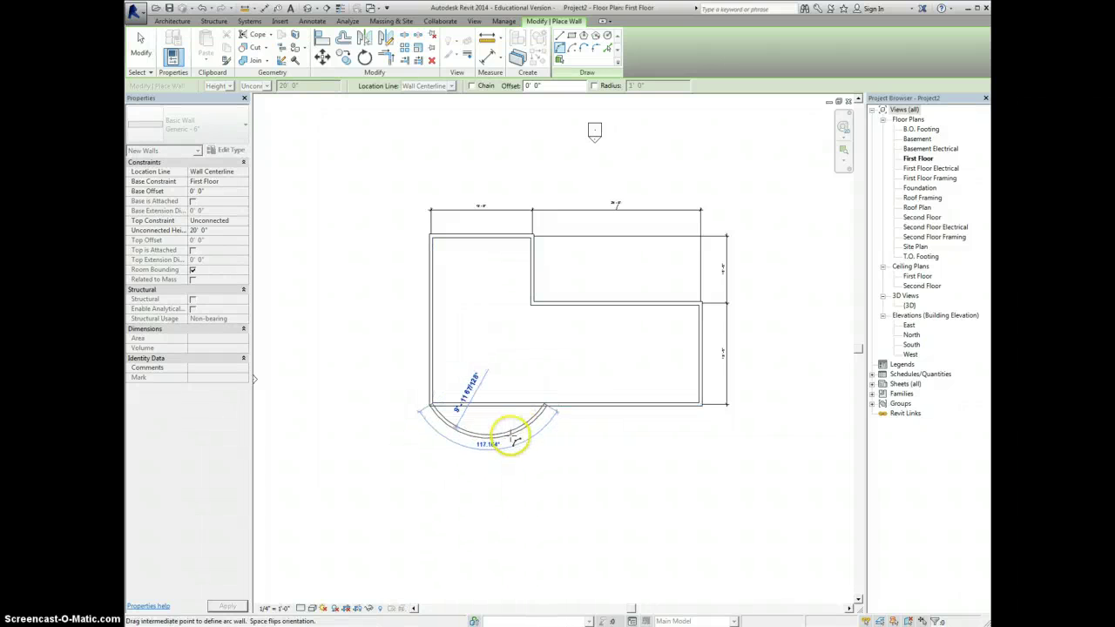
{"action": "left_click", "coordinate": [500, 439]}
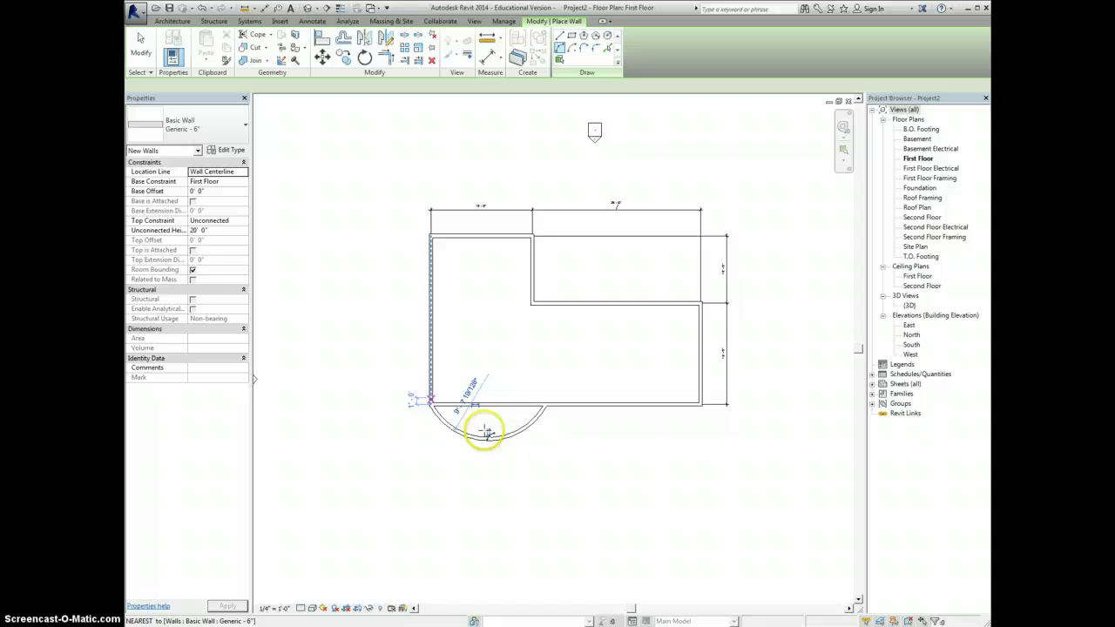
{"action": "right_click", "coordinate": [473, 358]}
{"action": "left_click", "coordinate": [494, 363]}
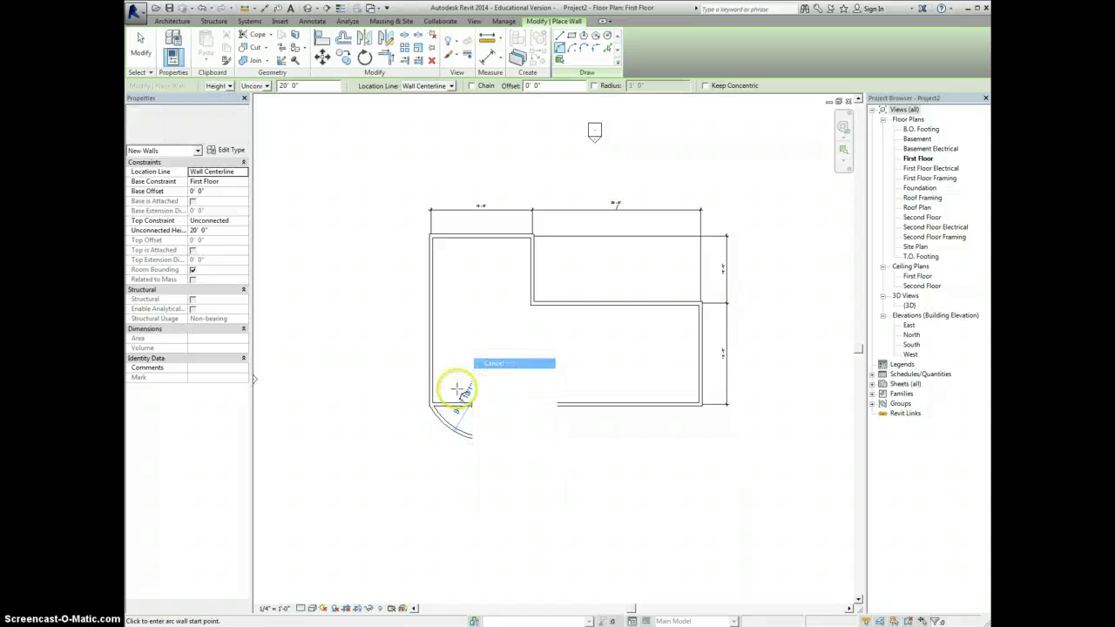
{"action": "right_click", "coordinate": [454, 366]}
{"action": "left_click", "coordinate": [479, 383]}
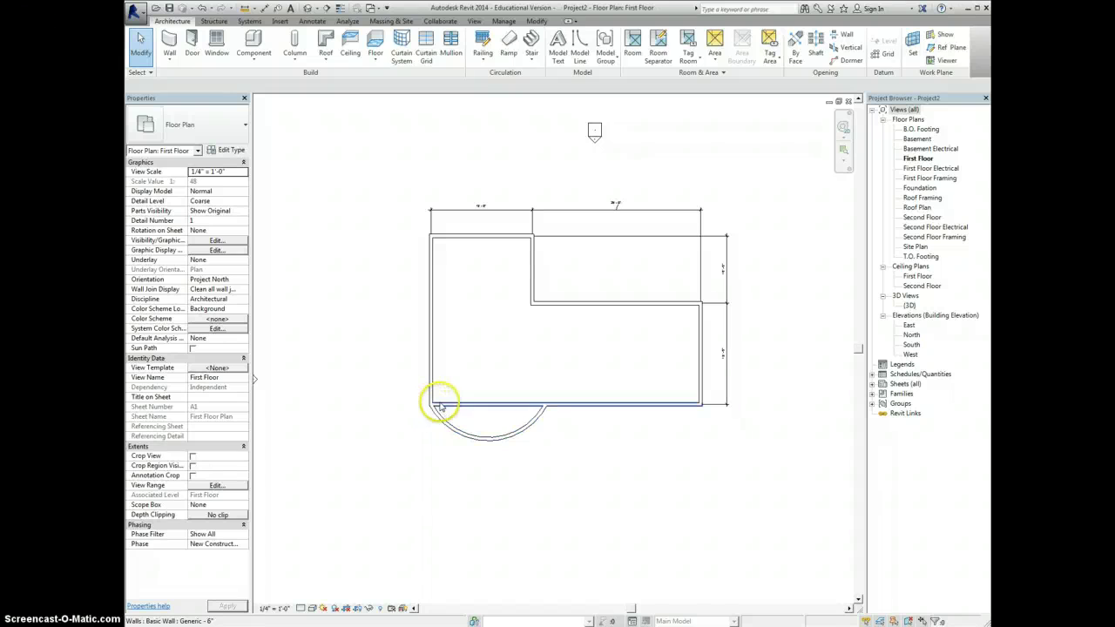
- Pull the bottom wall's end back to the arc and give the arc wall a 10'-0" radius
{"action": "left_click", "coordinate": [433, 405]}
{"action": "left_click_drag", "start_coordinate": [433, 405], "coordinate": [544, 404]}
{"action": "left_click", "coordinate": [548, 424]}
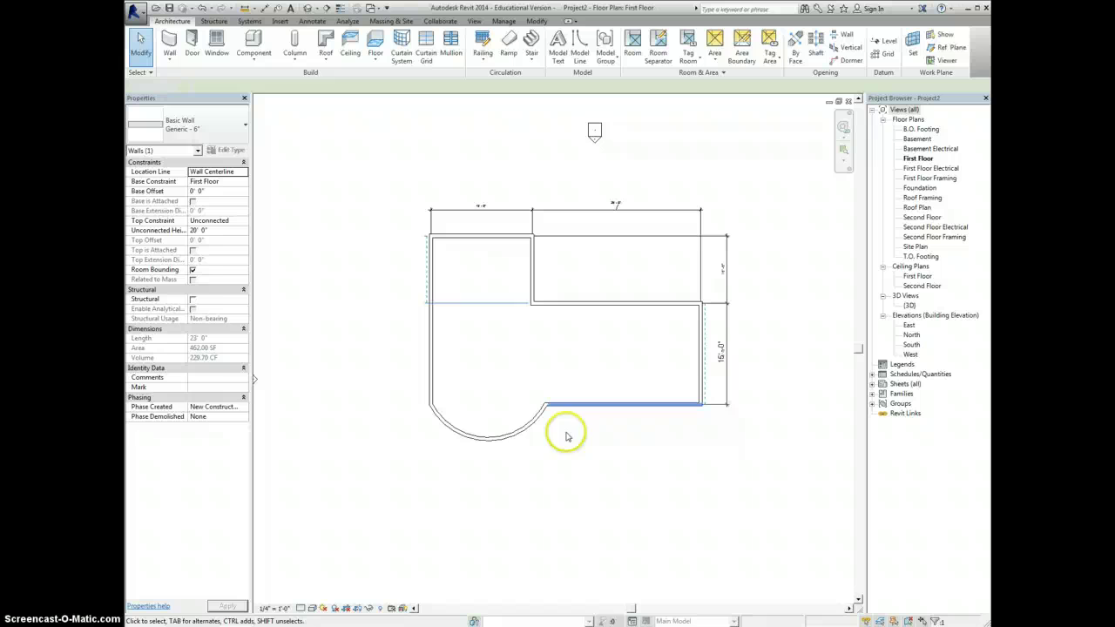
{"action": "left_click", "coordinate": [502, 443]}
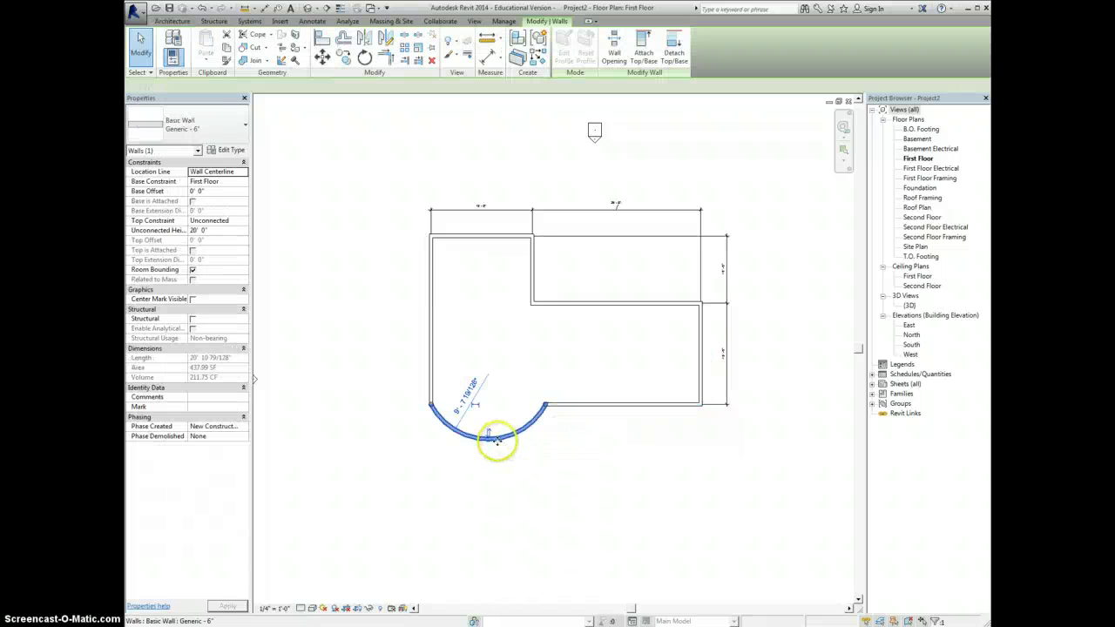
{"action": "left_click", "coordinate": [465, 404]}
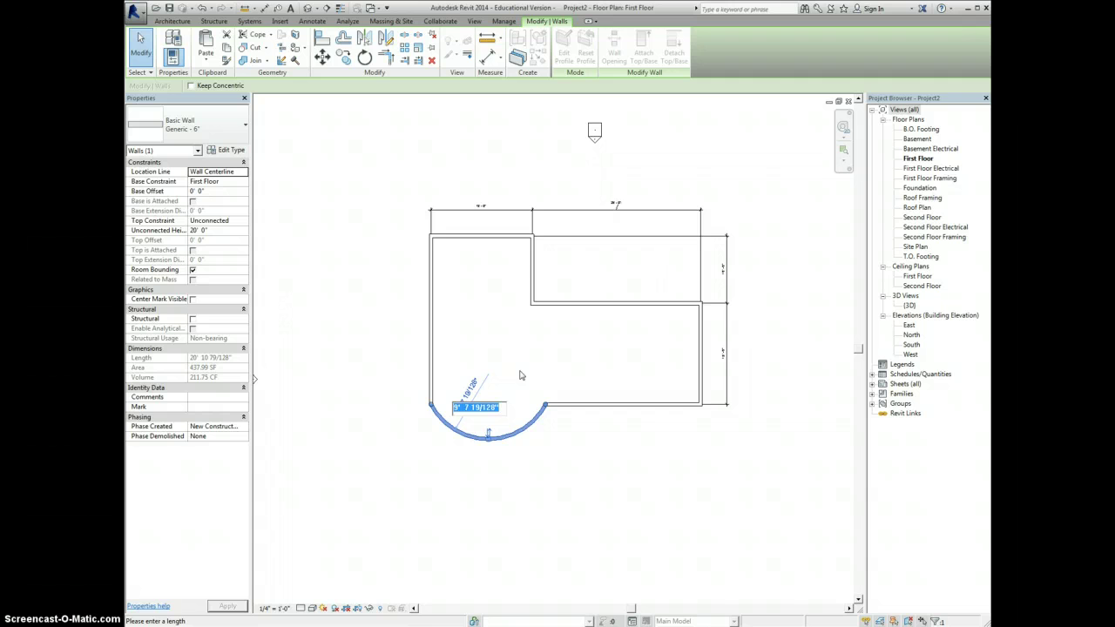
{"action": "type", "text": "10"}
{"action": "key", "text": "Return"}
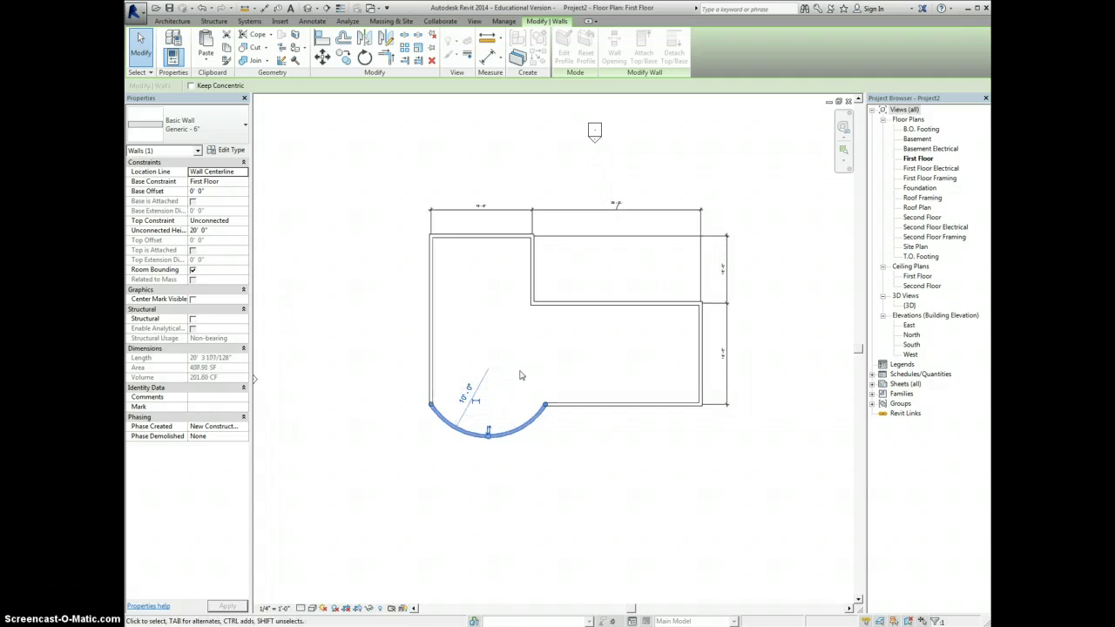
{"action": "left_click", "coordinate": [543, 473]}
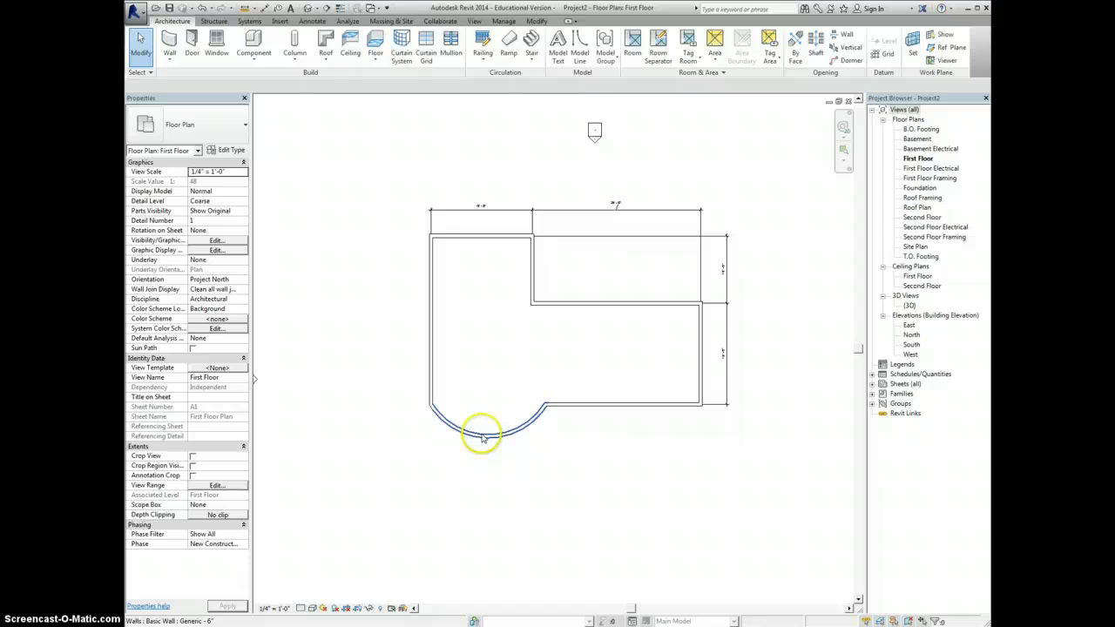
{"action": "left_click", "coordinate": [483, 433]}
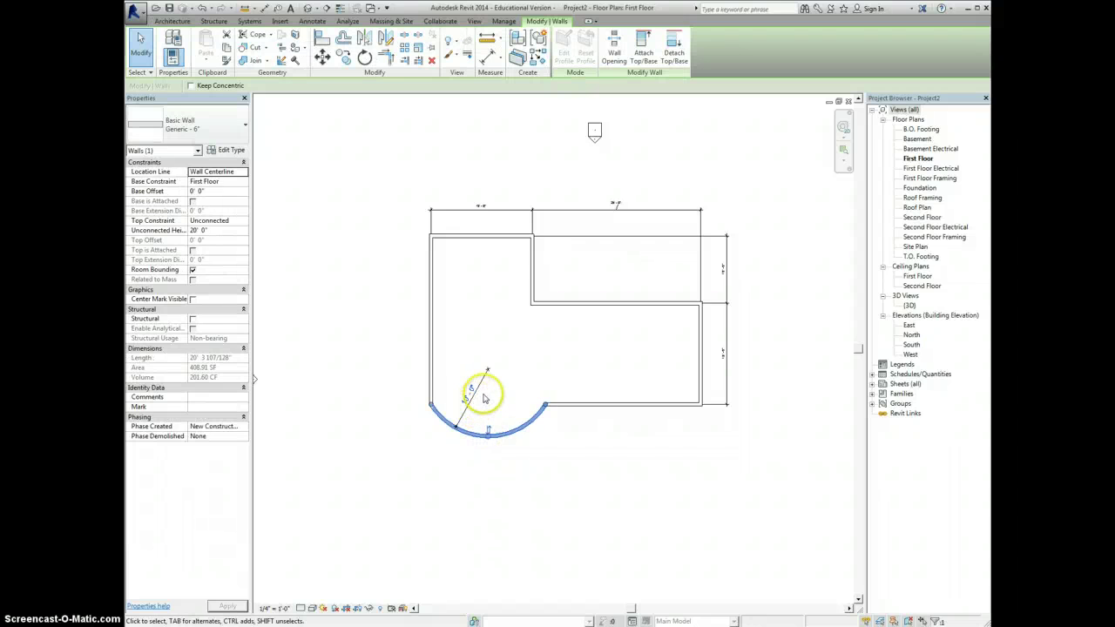
{"action": "left_click", "coordinate": [540, 465]}
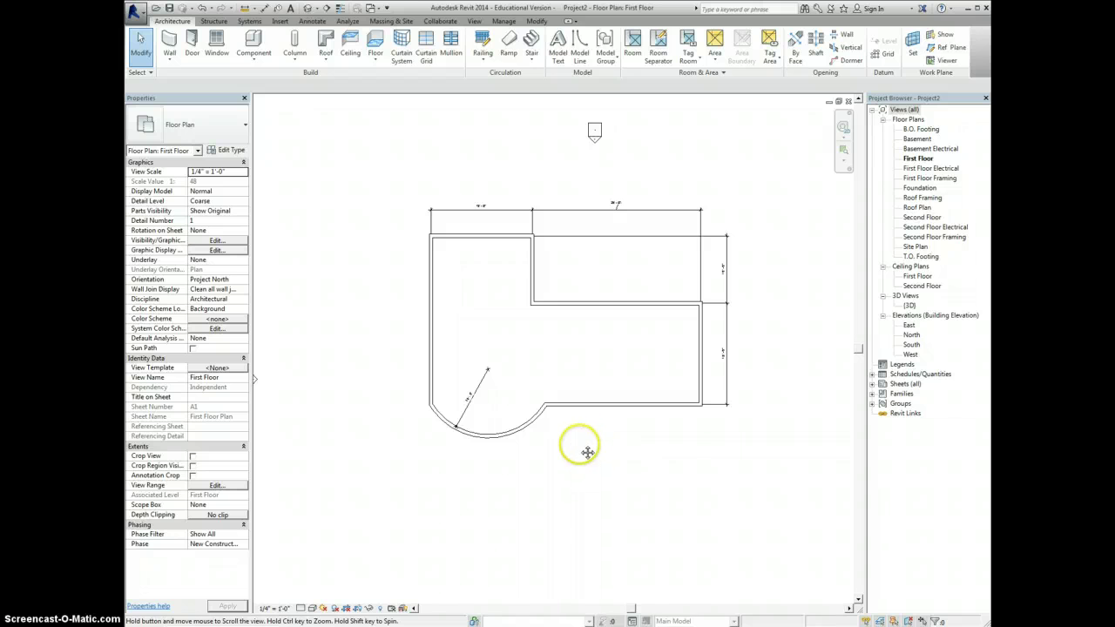
{"action": "mouse_move", "coordinate": [578, 443]}
{"action": "middle_mouse_down"}
{"action": "mouse_move", "coordinate": [578, 461]}
{"action": "mouse_move", "coordinate": [567, 453]}
{"action": "middle_mouse_up"}
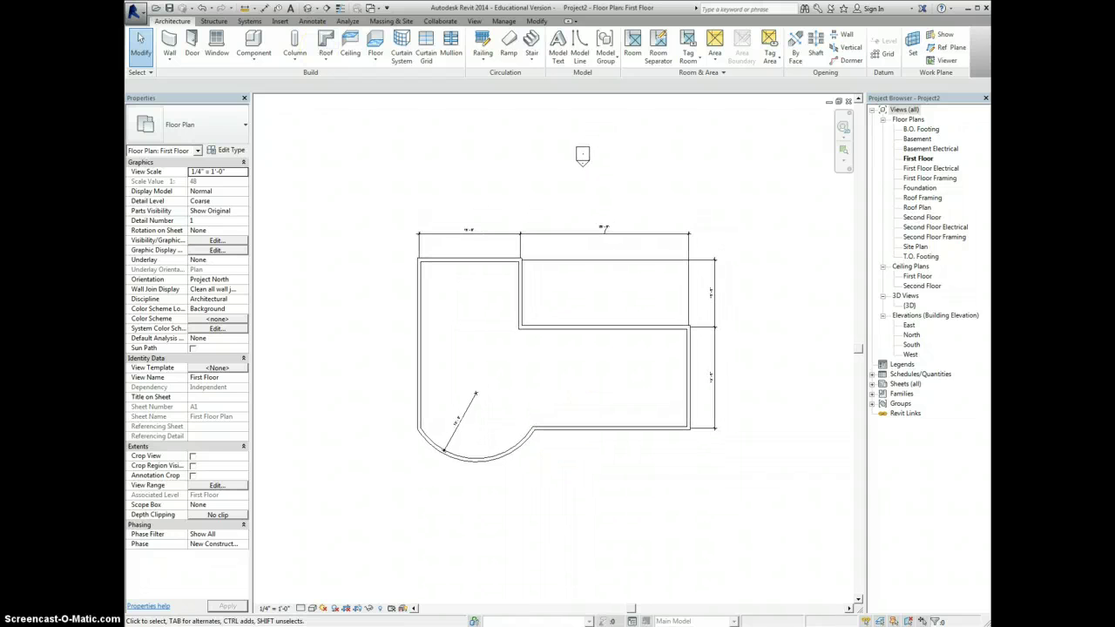
{"action": "left_click", "coordinate": [135, 14]}
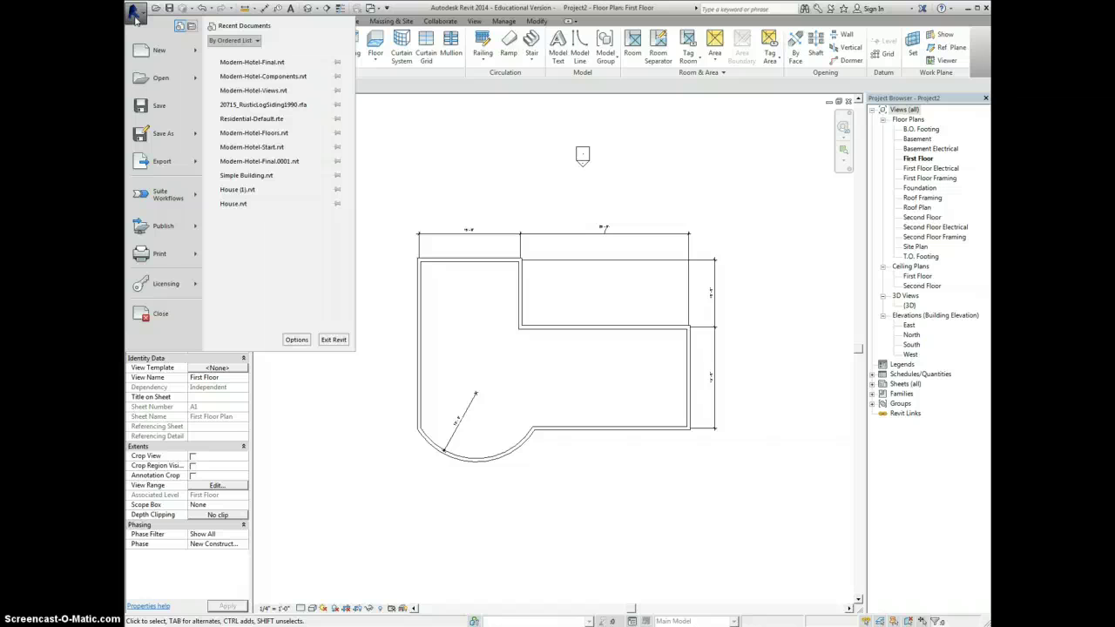
{"action": "left_click", "coordinate": [184, 254]}
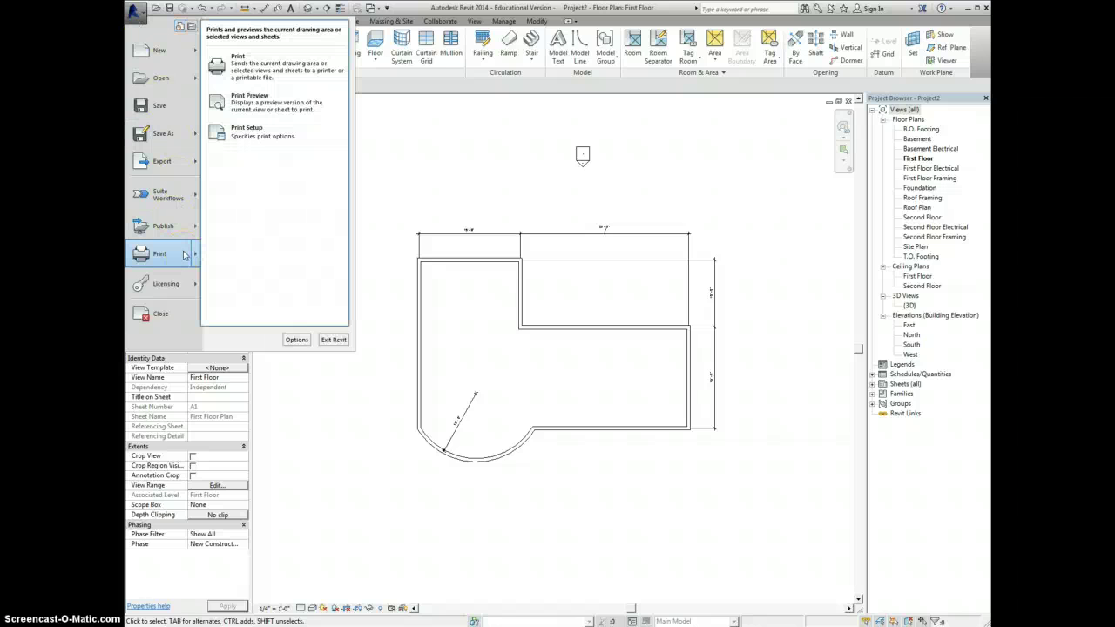
{"action": "left_click", "coordinate": [249, 67]}
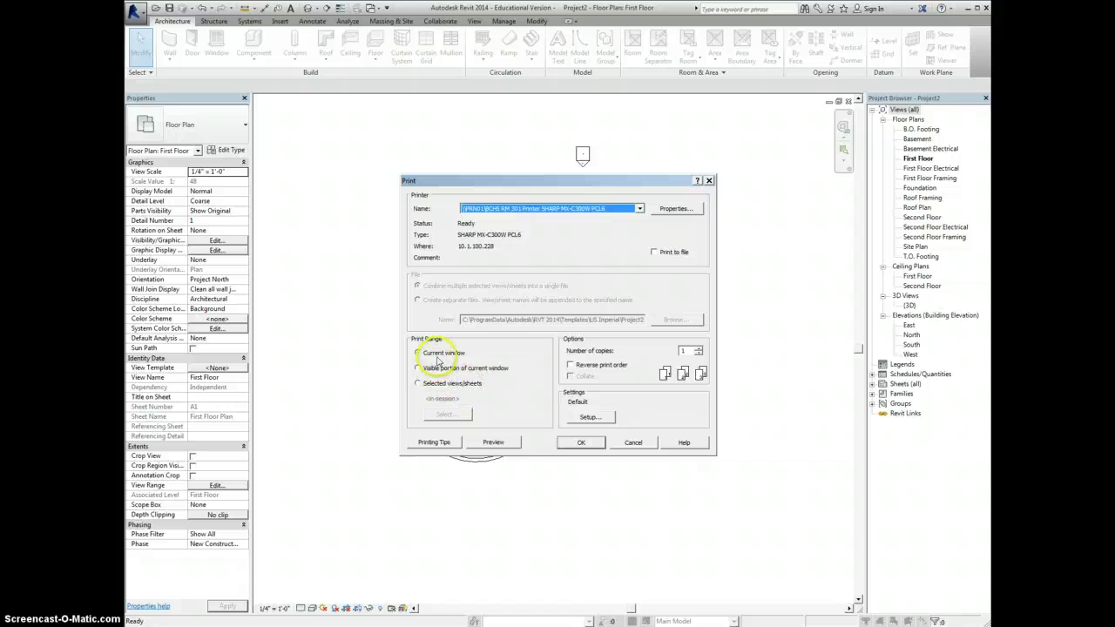
{"action": "left_click", "coordinate": [498, 442]}
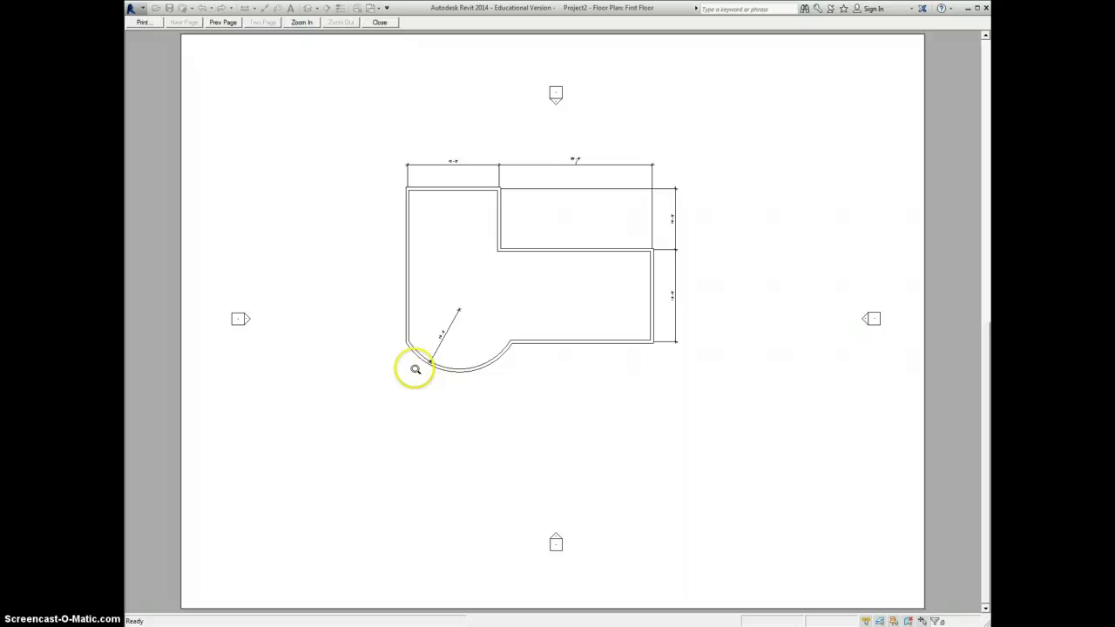
{"action": "left_click", "coordinate": [378, 21]}
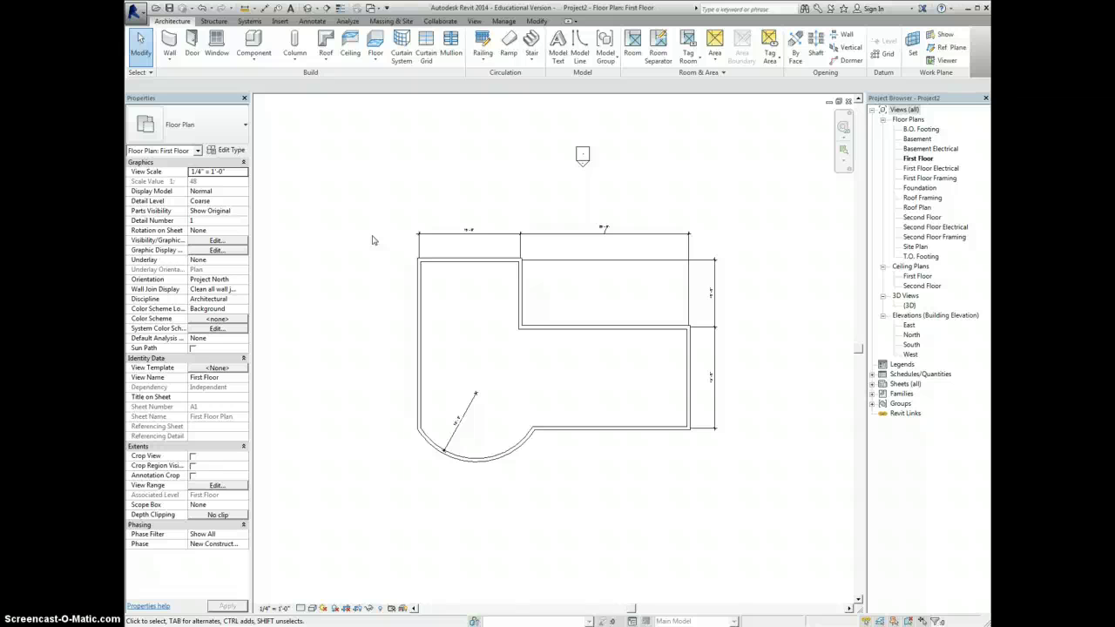
{"action": "left_click", "coordinate": [169, 42]}
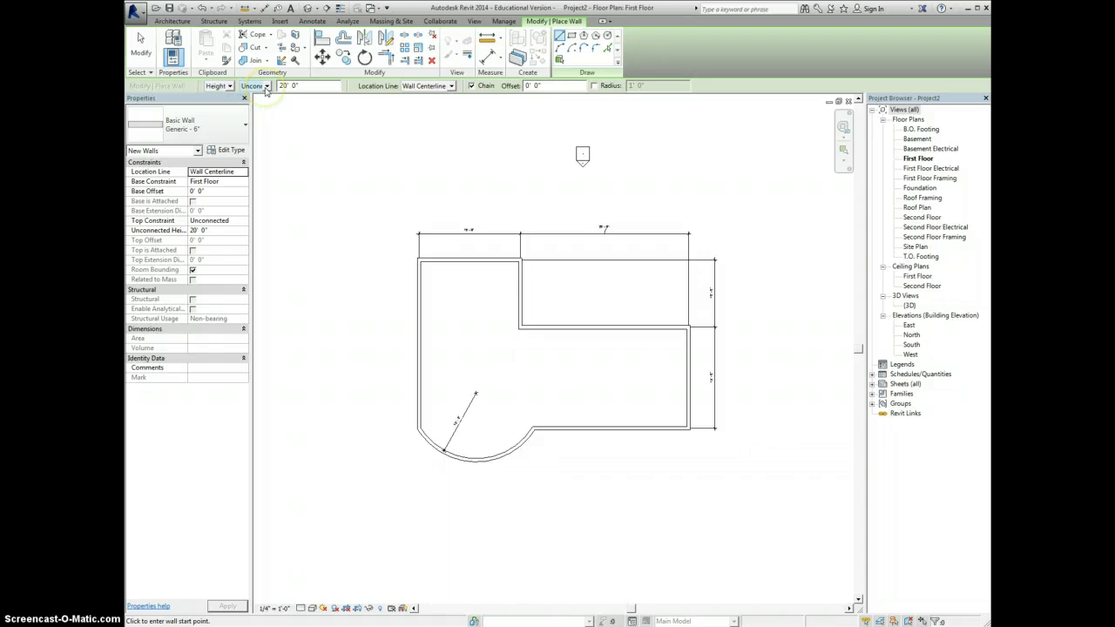
{"action": "left_click", "coordinate": [267, 87]}
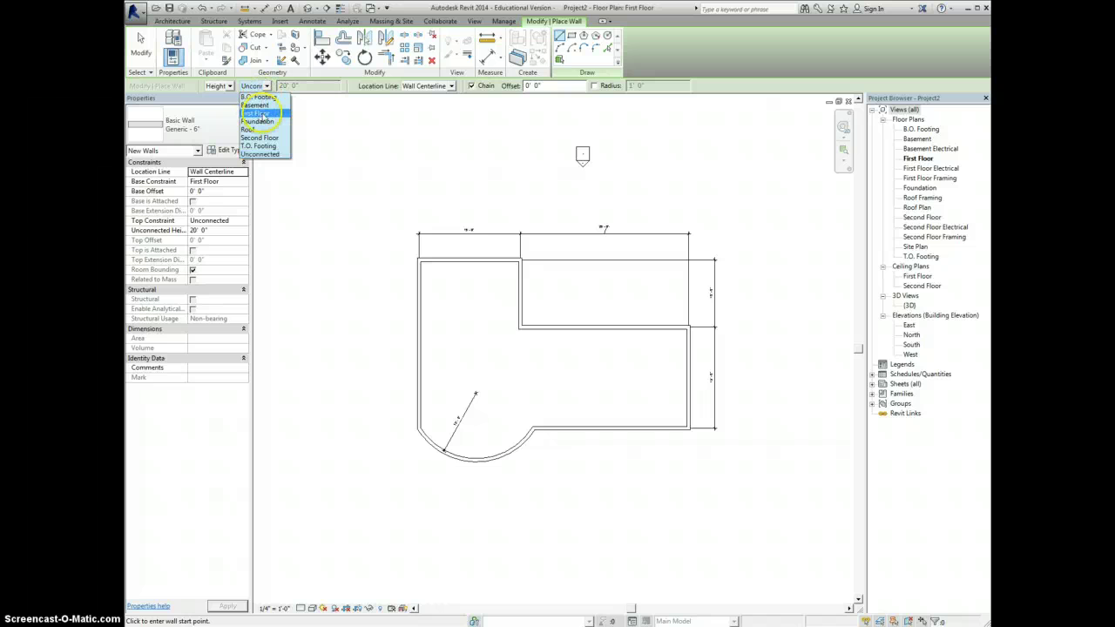
{"action": "left_click", "coordinate": [261, 85]}
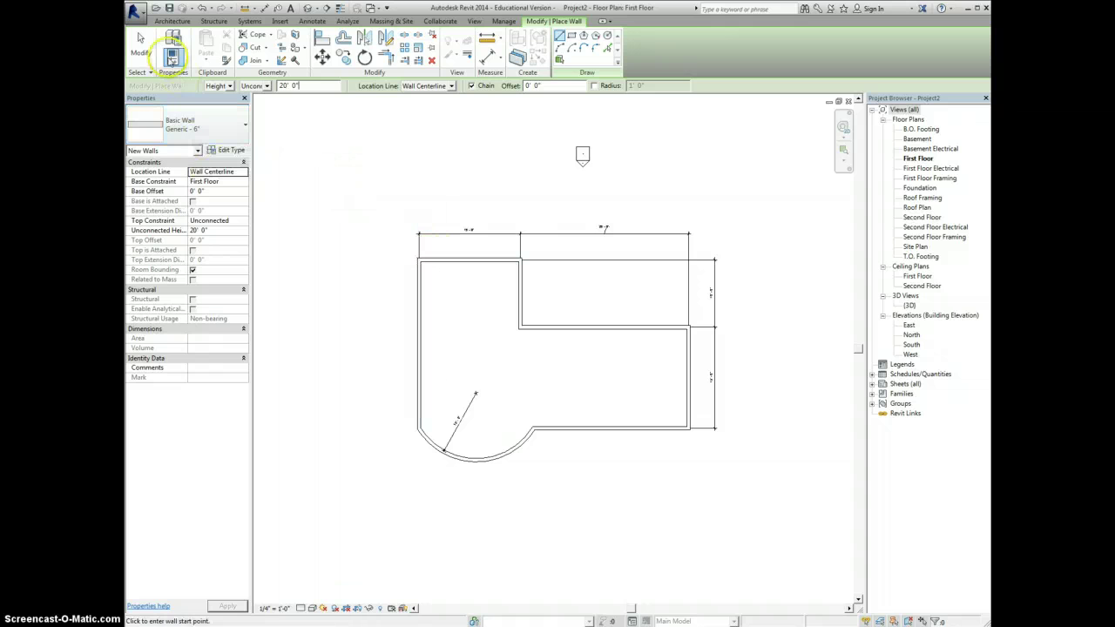
{"action": "left_click", "coordinate": [141, 43]}
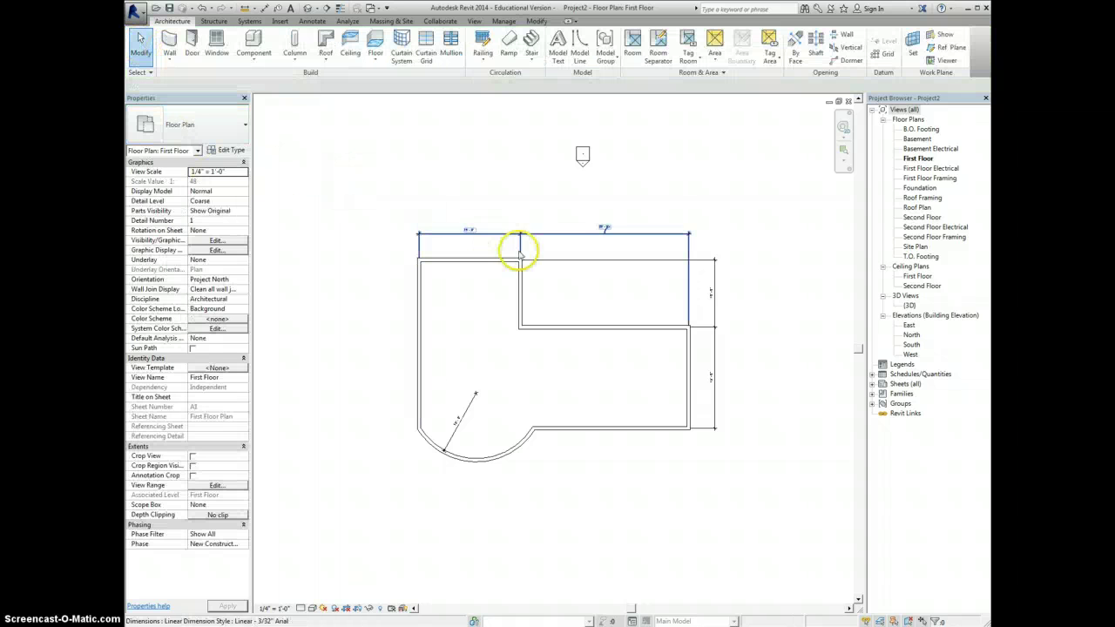
- Flip the left room's top wall, then inspect the left, arc, bottom, right, middle and interior walls
{"action": "left_click", "coordinate": [469, 261]}
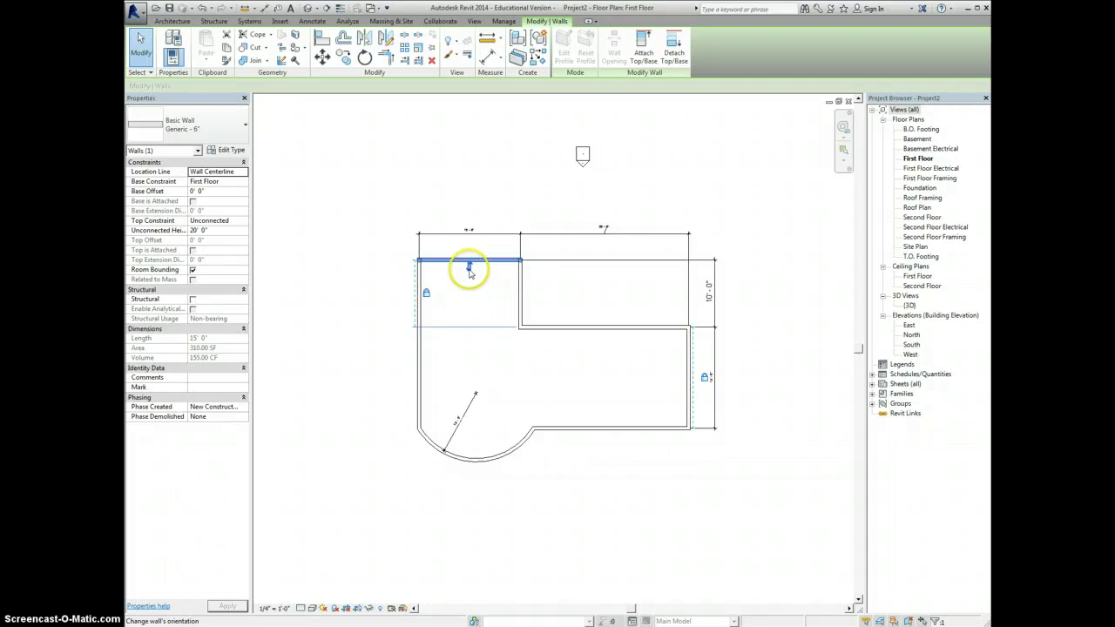
{"action": "left_click", "coordinate": [469, 270]}
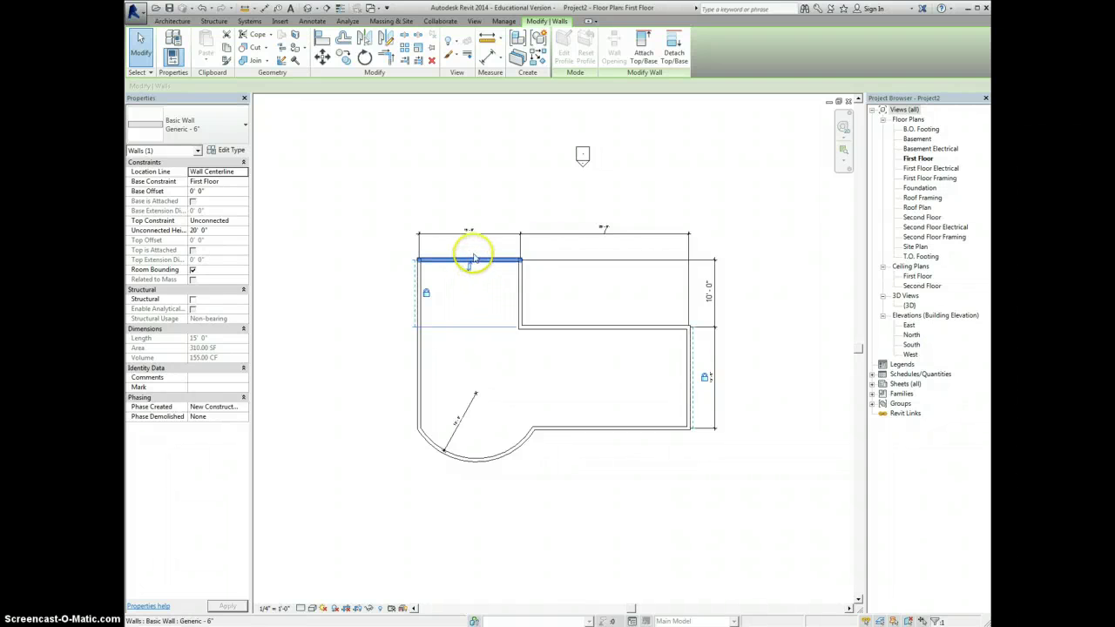
{"action": "left_click", "coordinate": [422, 306]}
{"action": "left_click", "coordinate": [465, 457]}
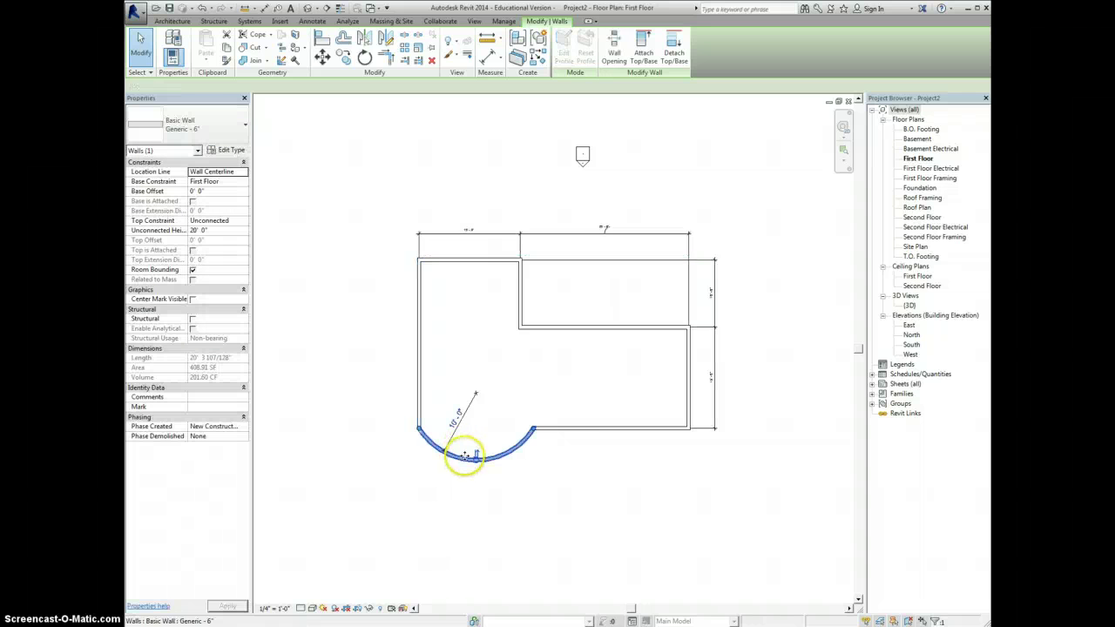
{"action": "left_click", "coordinate": [582, 427]}
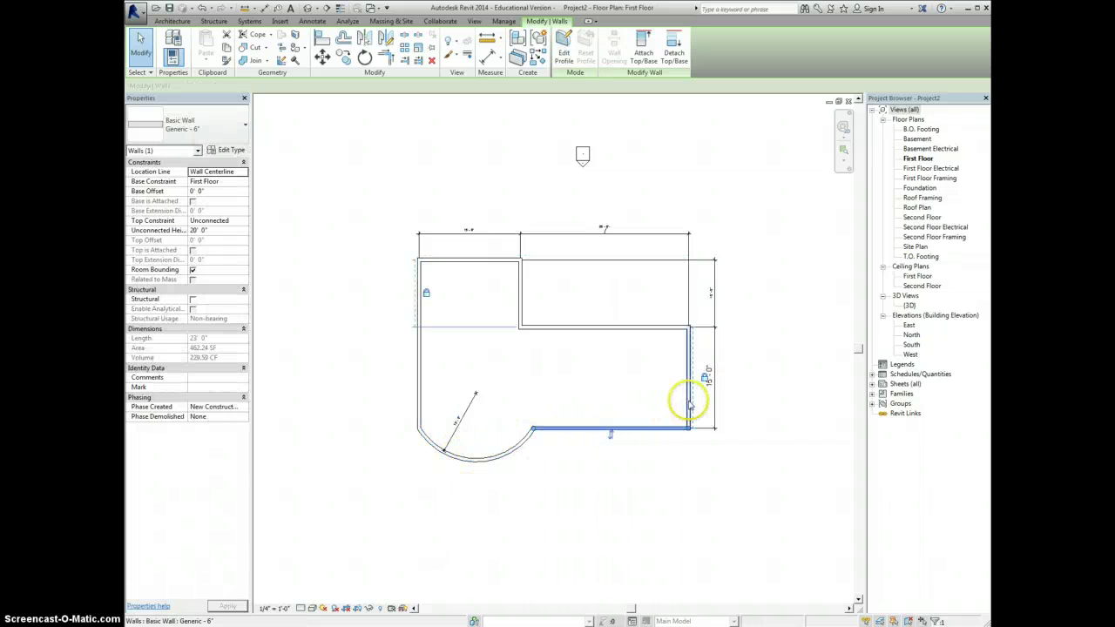
{"action": "left_click", "coordinate": [690, 403]}
{"action": "left_click", "coordinate": [707, 324]}
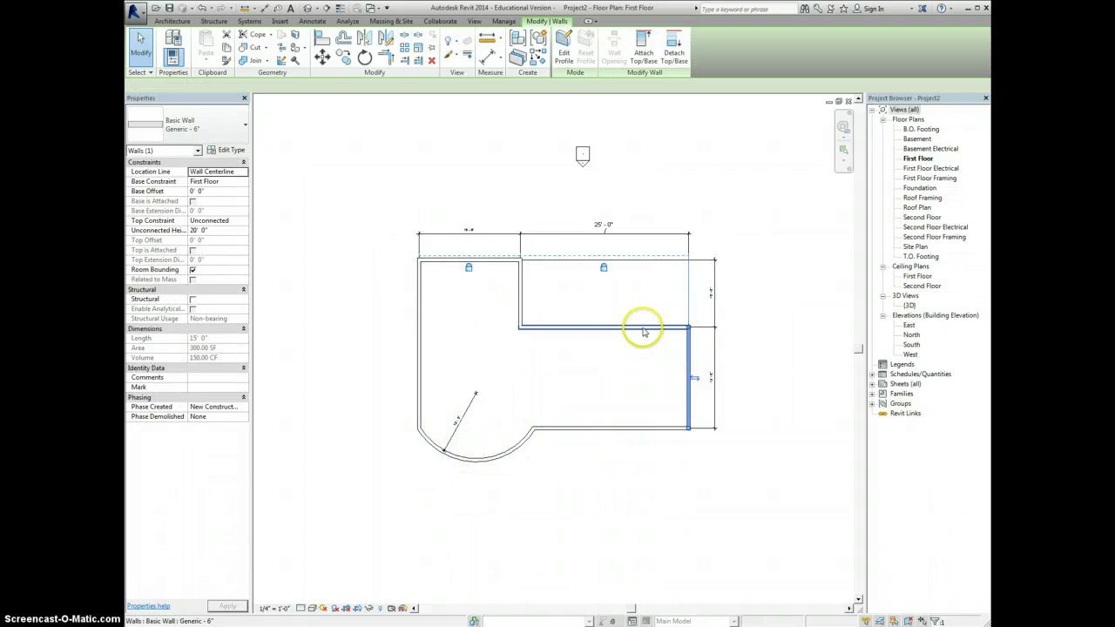
{"action": "left_click", "coordinate": [521, 303]}
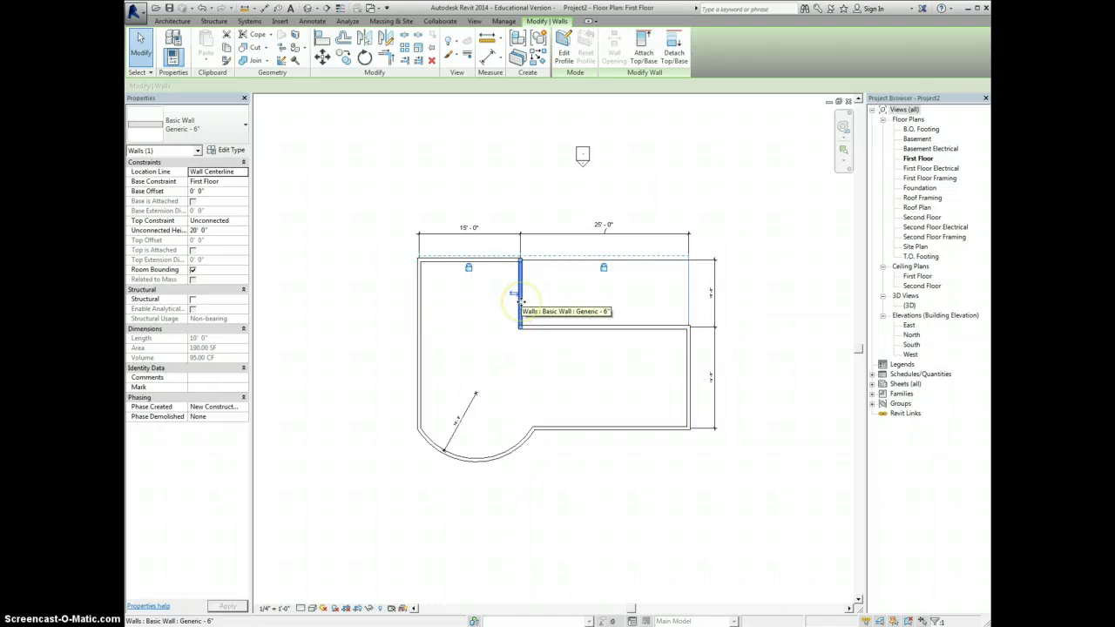
{"action": "left_click", "coordinate": [475, 304]}
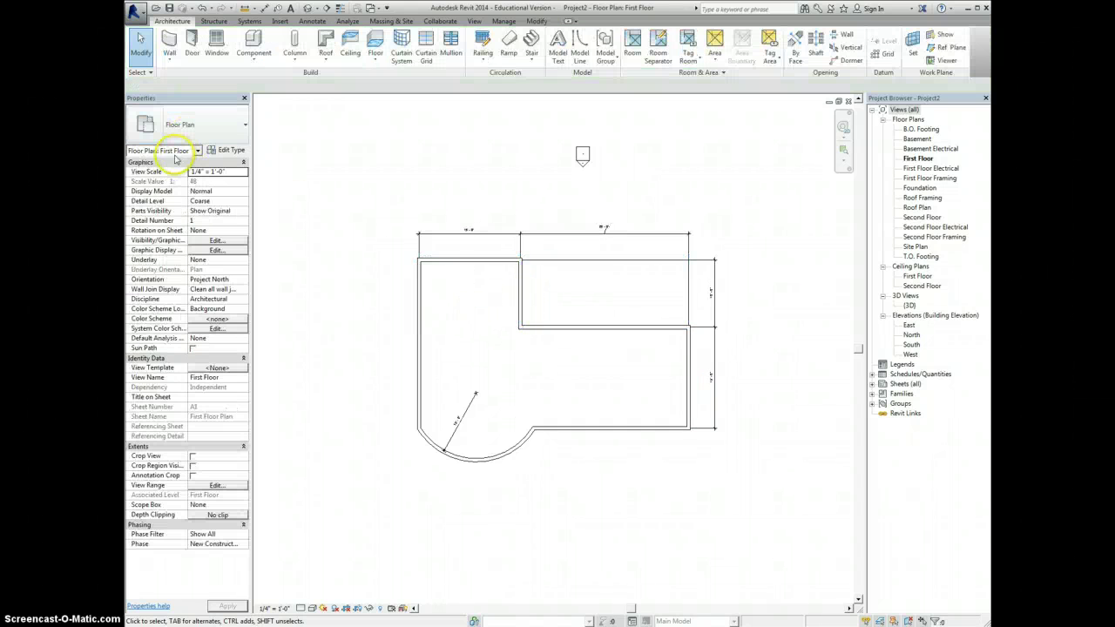
{"action": "left_click", "coordinate": [447, 264]}
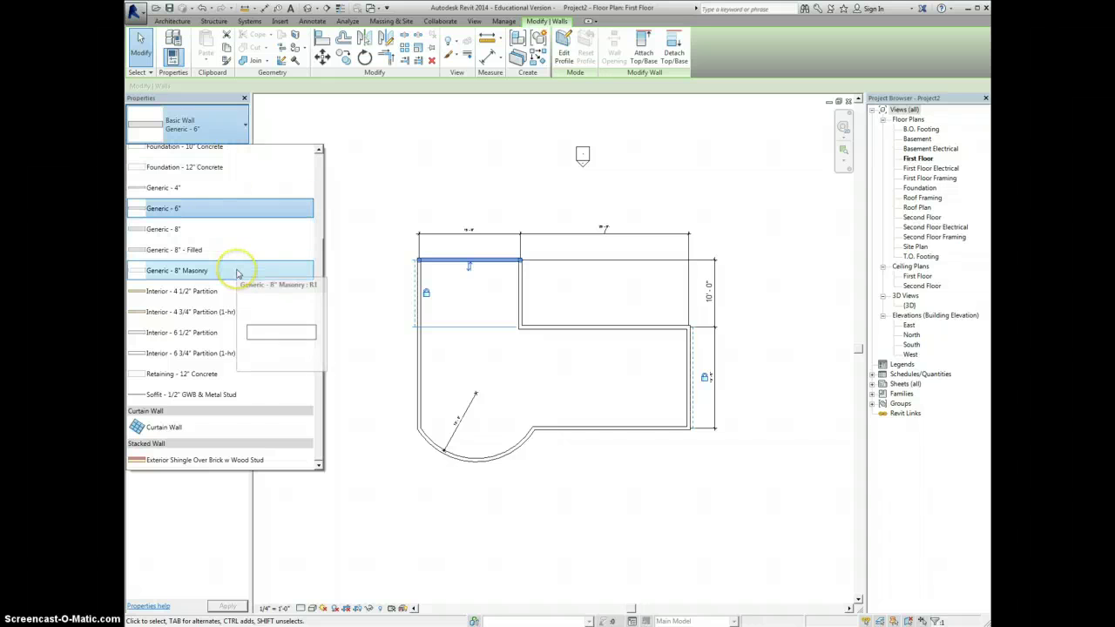
- Switch the selected top wall to Exterior - Brick on Wood Stud in the Type Selector
{"action": "scroll", "coordinate": [232, 270], "scroll_direction": "up", "scroll_amount": 3}
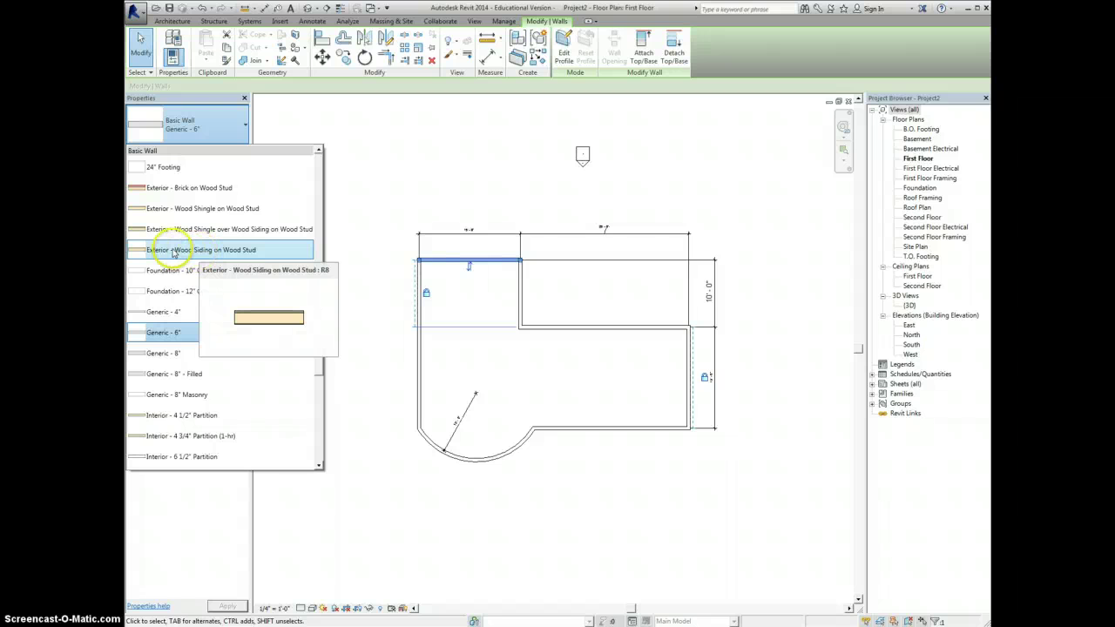
{"action": "left_click", "coordinate": [193, 197]}
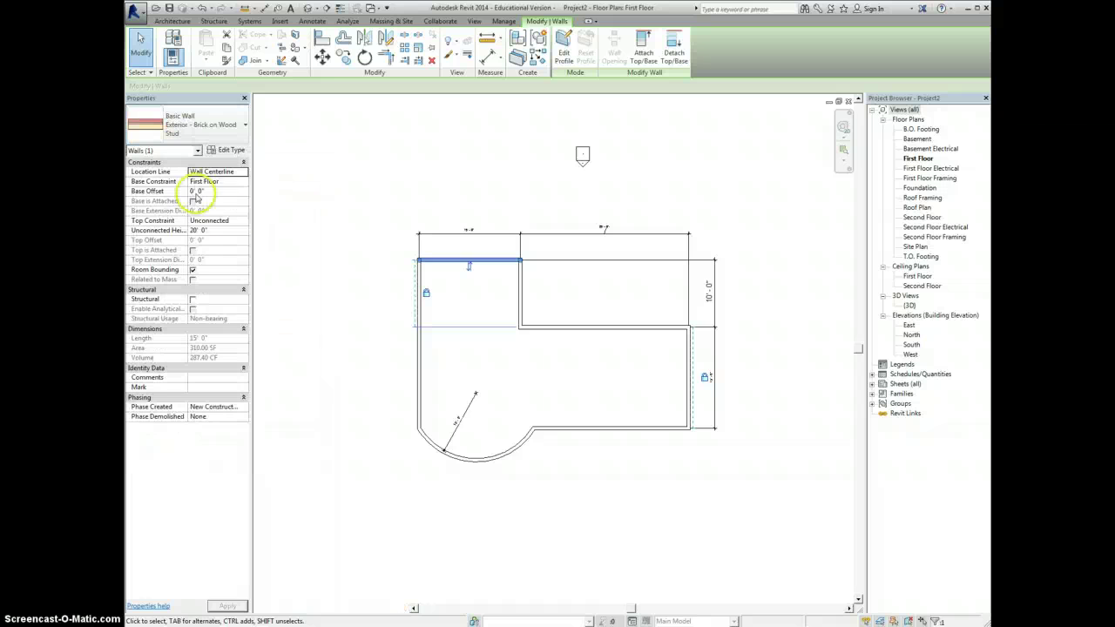
{"action": "left_click", "coordinate": [331, 288]}
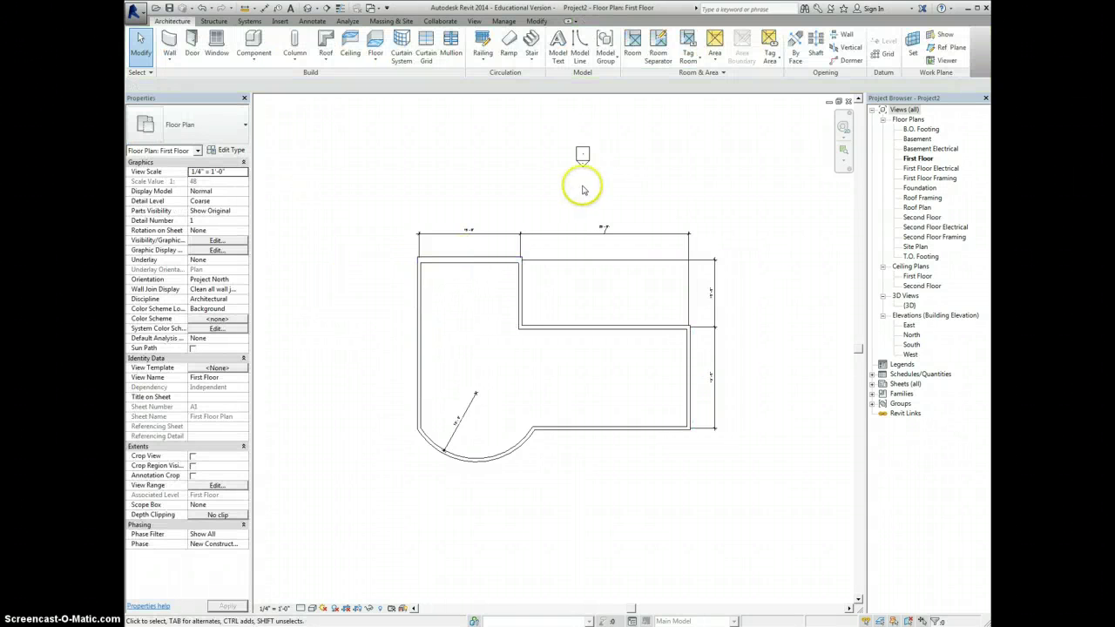
- Float the floor plan window, open the default 3D view and zoom the plan to fit
{"action": "left_click", "coordinate": [846, 104]}
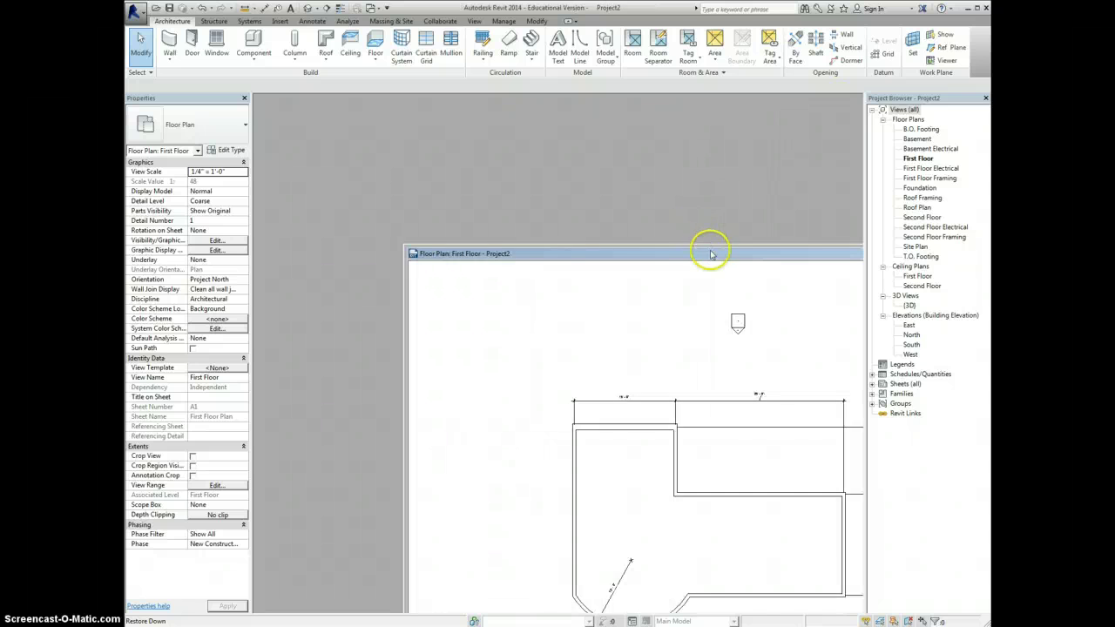
{"action": "left_click_drag", "start_coordinate": [709, 252], "coordinate": [501, 175]}
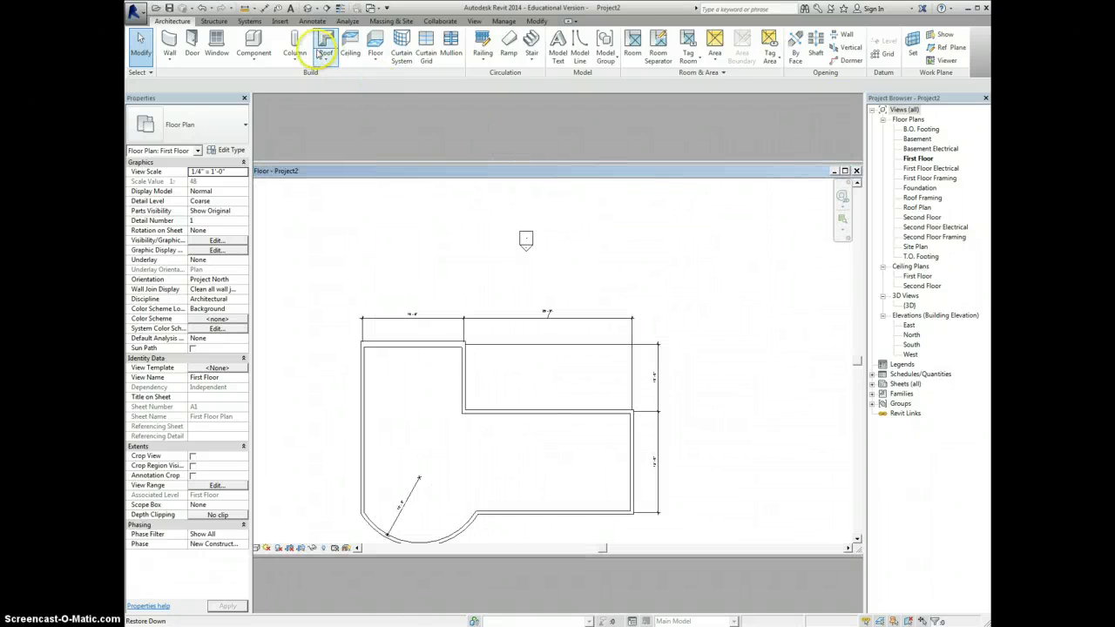
{"action": "left_click", "coordinate": [308, 9]}
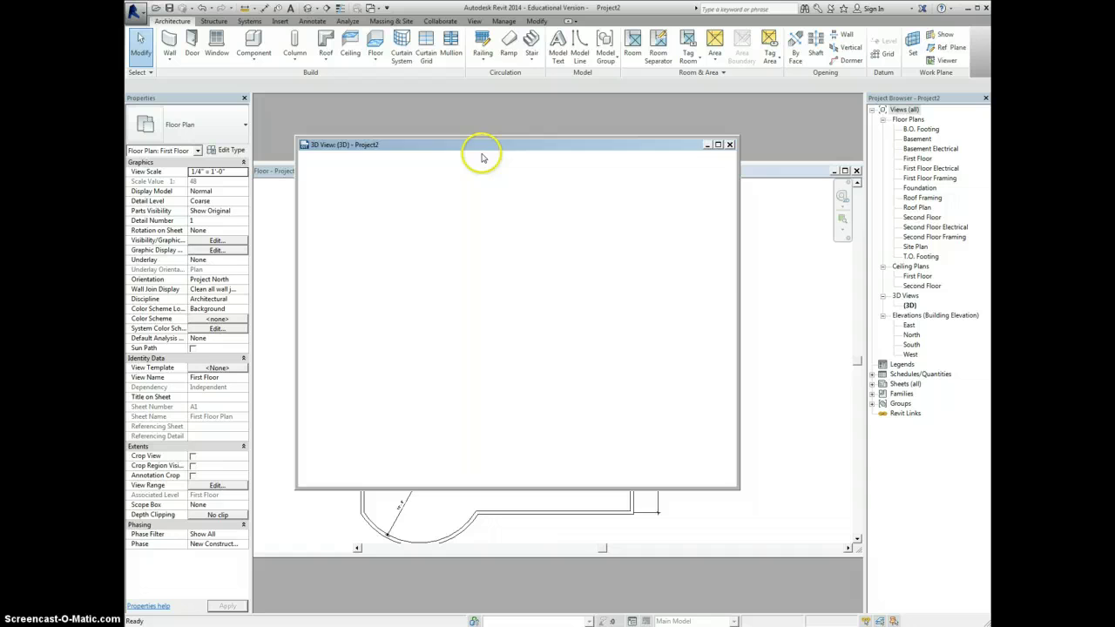
{"action": "left_click_drag", "start_coordinate": [480, 143], "coordinate": [767, 171]}
{"action": "left_click_drag", "start_coordinate": [485, 169], "coordinate": [318, 187]}
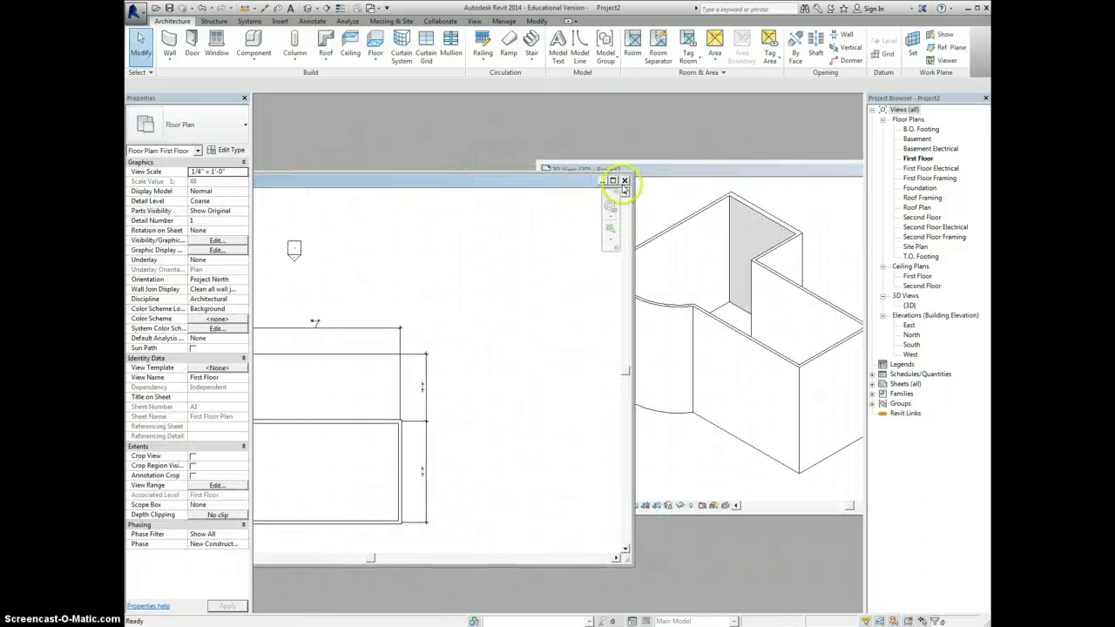
{"action": "left_click_drag", "start_coordinate": [635, 214], "coordinate": [461, 224]}
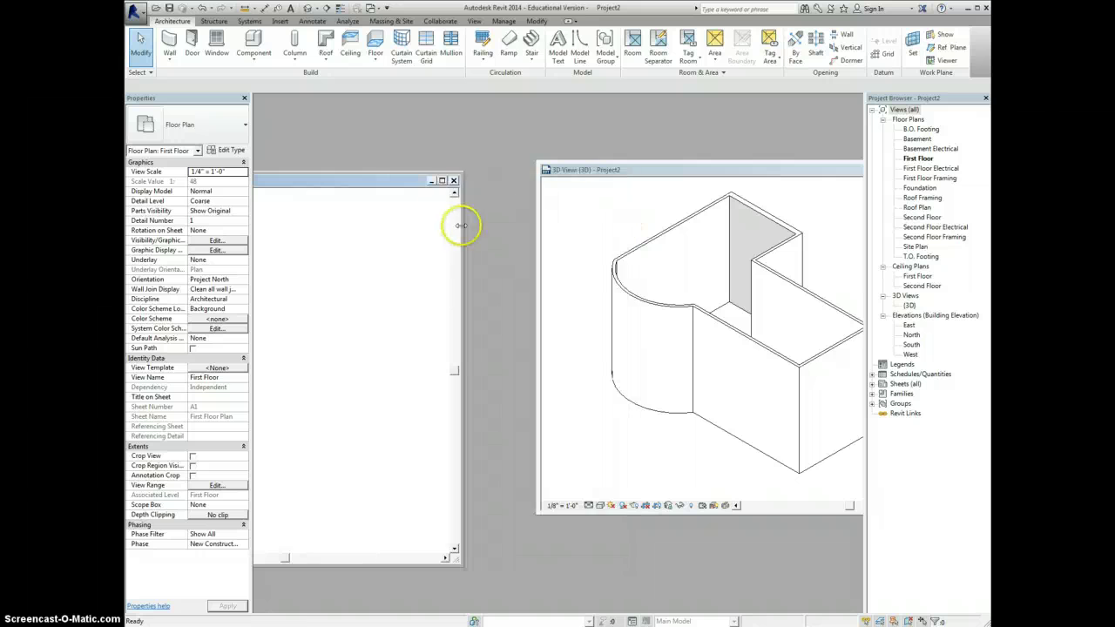
{"action": "double_click", "coordinate": [343, 180]}
- Resize and move the plan and 3D windows so they sit side by side
{"action": "left_click_drag", "start_coordinate": [620, 174], "coordinate": [635, 105]}
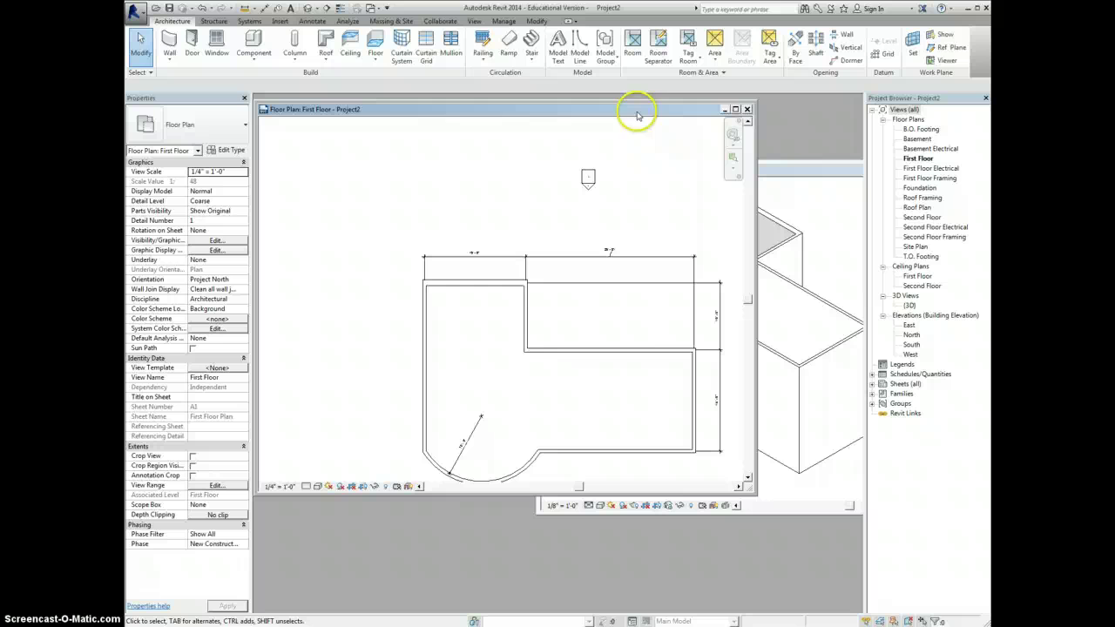
{"action": "left_click_drag", "start_coordinate": [754, 491], "coordinate": [538, 607]}
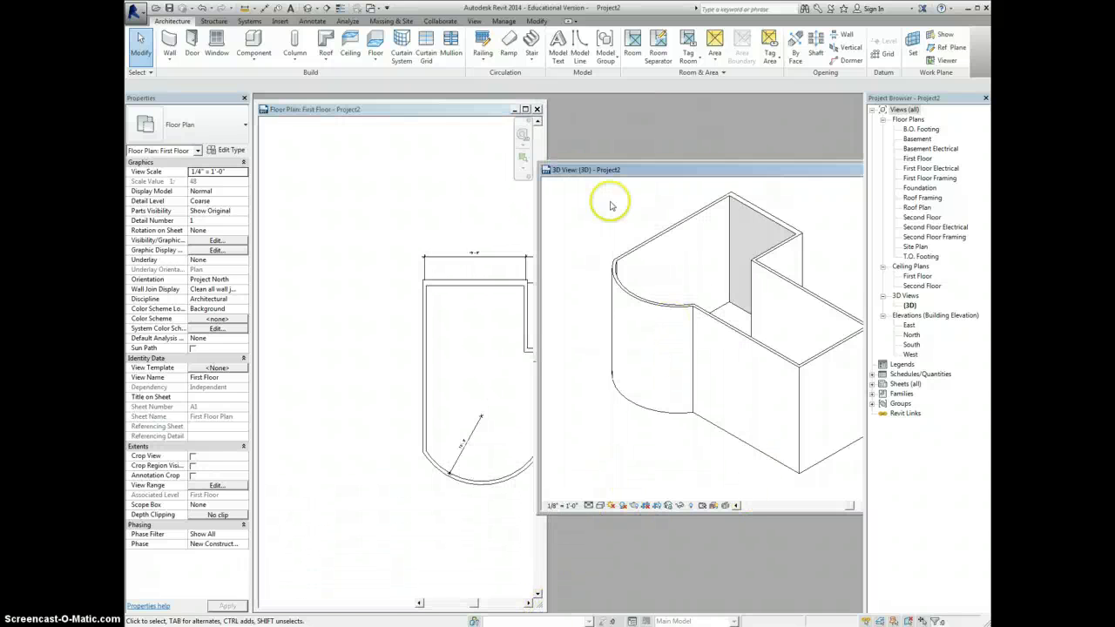
{"action": "left_click", "coordinate": [610, 199]}
{"action": "left_click_drag", "start_coordinate": [534, 162], "coordinate": [550, 102]}
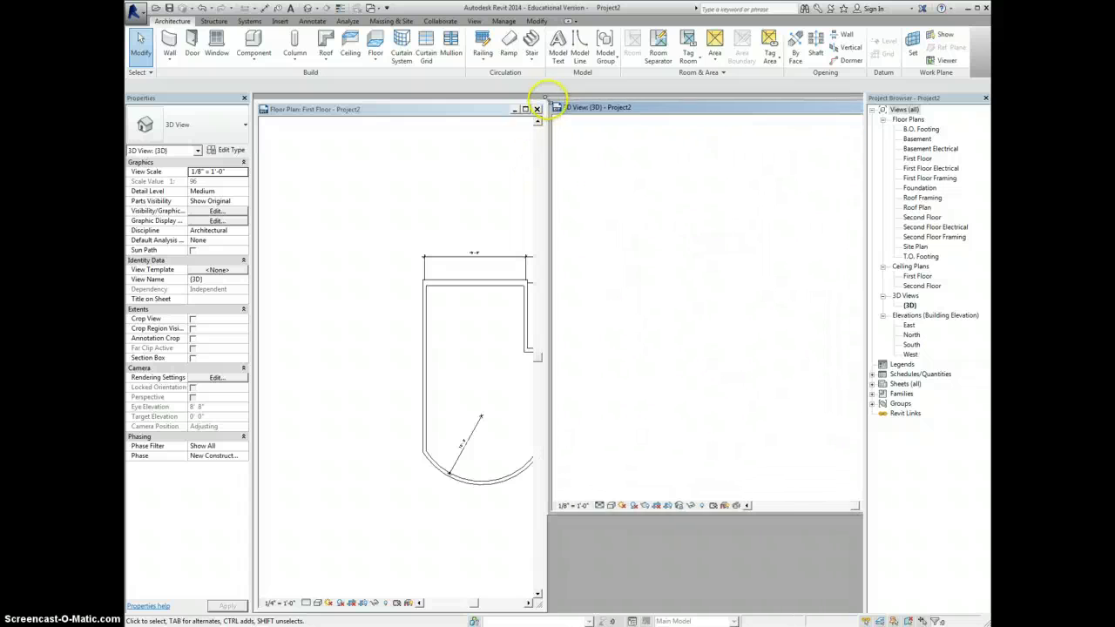
{"action": "left_click_drag", "start_coordinate": [829, 512], "coordinate": [831, 604]}
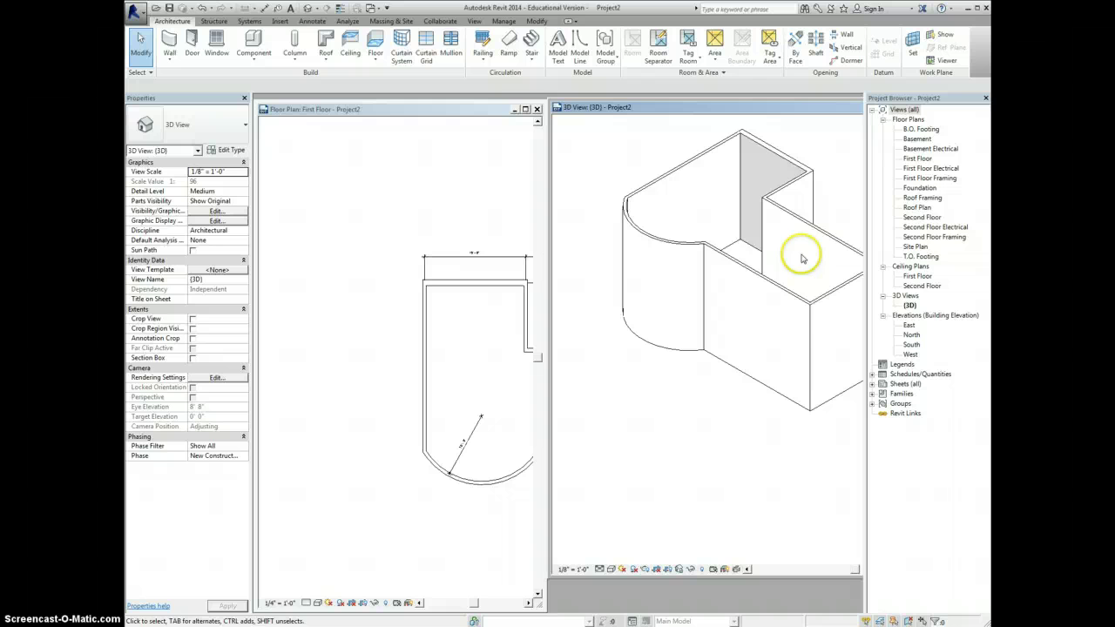
{"action": "left_click_drag", "start_coordinate": [769, 116], "coordinate": [661, 113]}
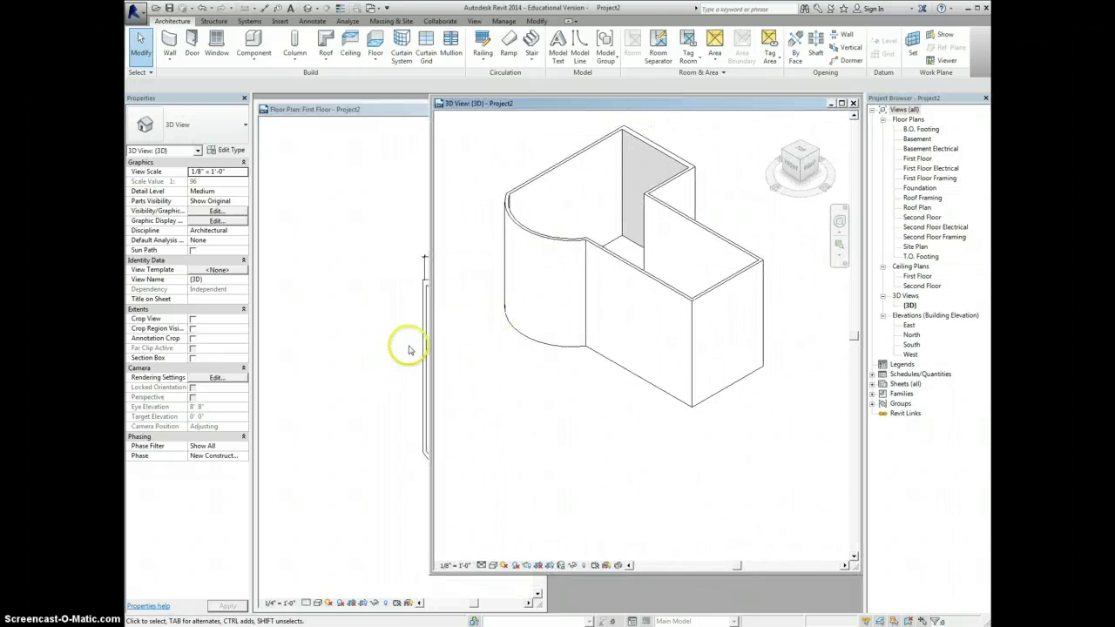
{"action": "left_click_drag", "start_coordinate": [430, 347], "coordinate": [553, 374]}
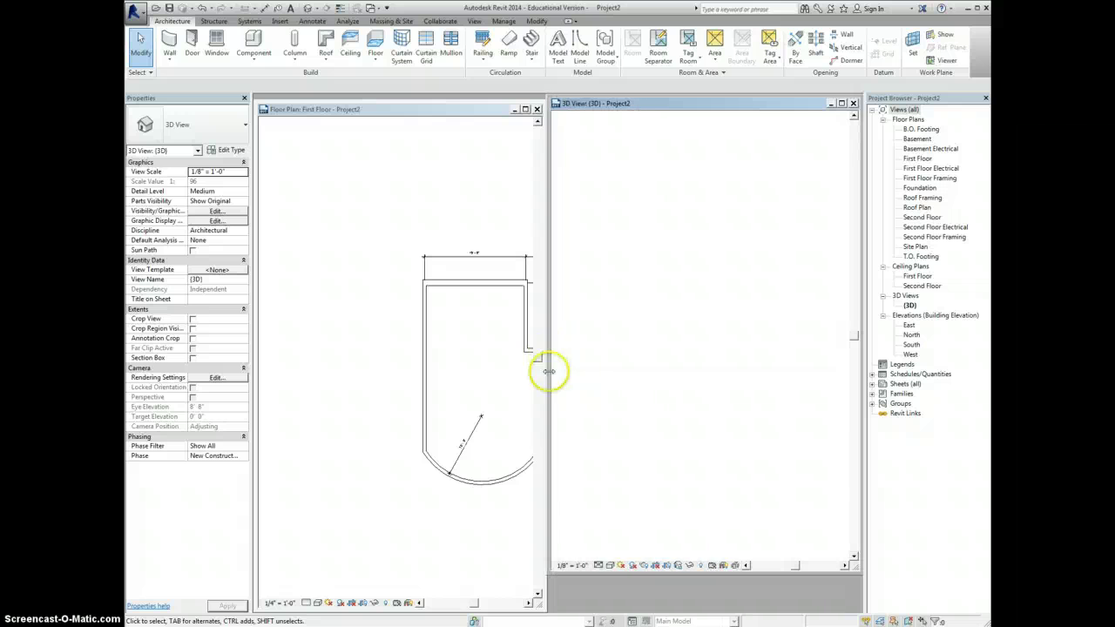
{"action": "left_click", "coordinate": [610, 565]}
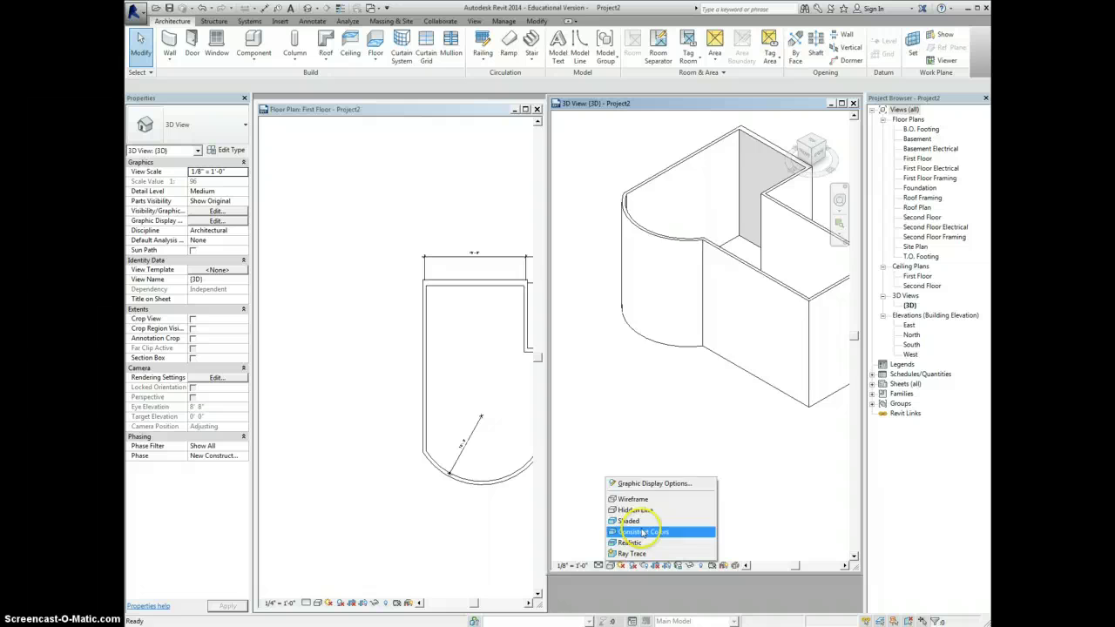
- Apply Consistent Colors to the 3D view and orbit it to face the brick top wall
{"action": "left_click", "coordinate": [642, 532]}
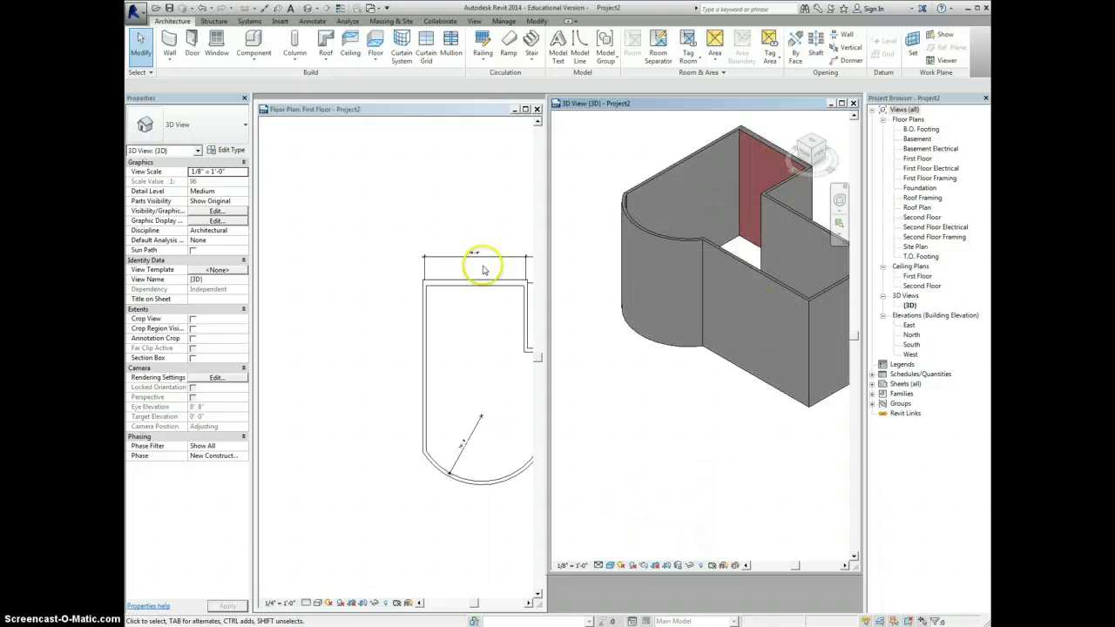
{"action": "left_click", "coordinate": [459, 287]}
{"action": "left_click", "coordinate": [476, 291]}
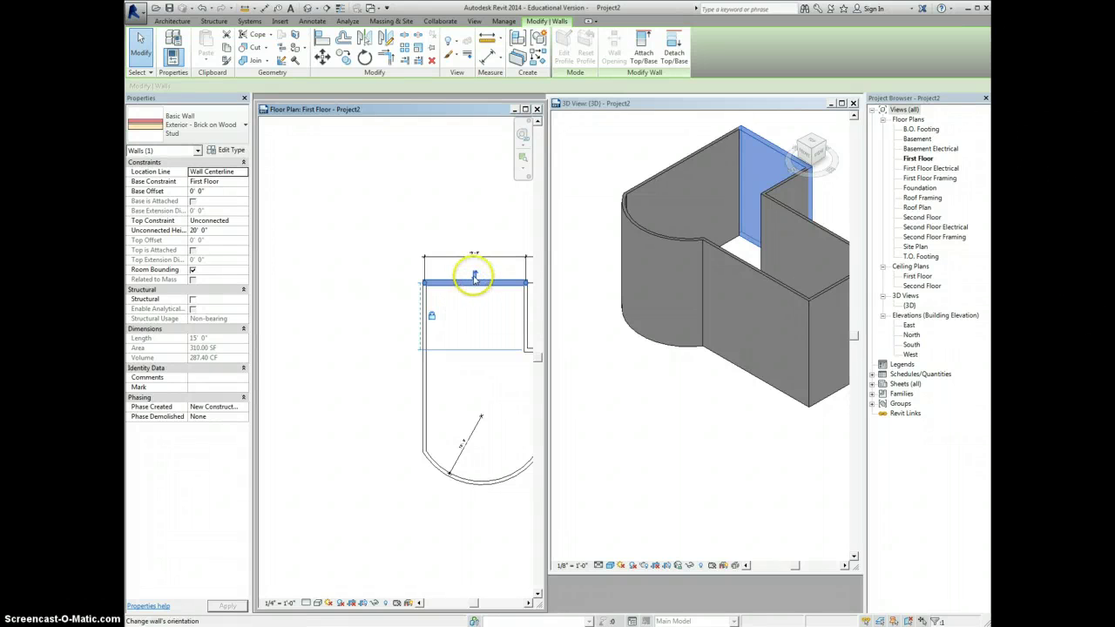
{"action": "left_click", "coordinate": [623, 157]}
{"action": "left_click", "coordinate": [616, 182]}
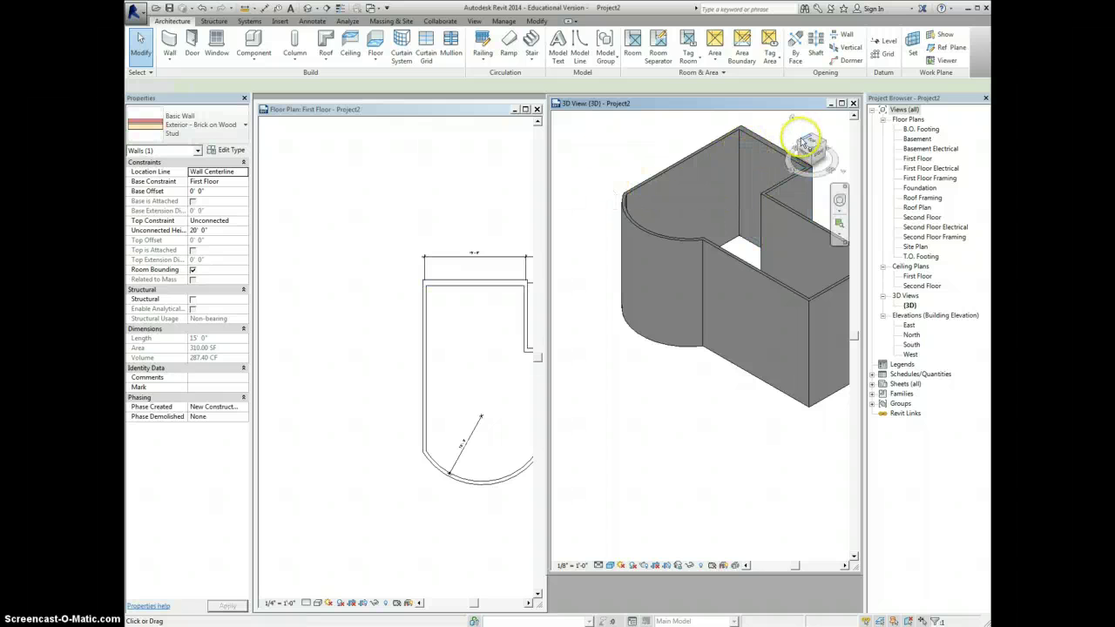
{"action": "left_click_drag", "start_coordinate": [822, 157], "coordinate": [827, 319]}
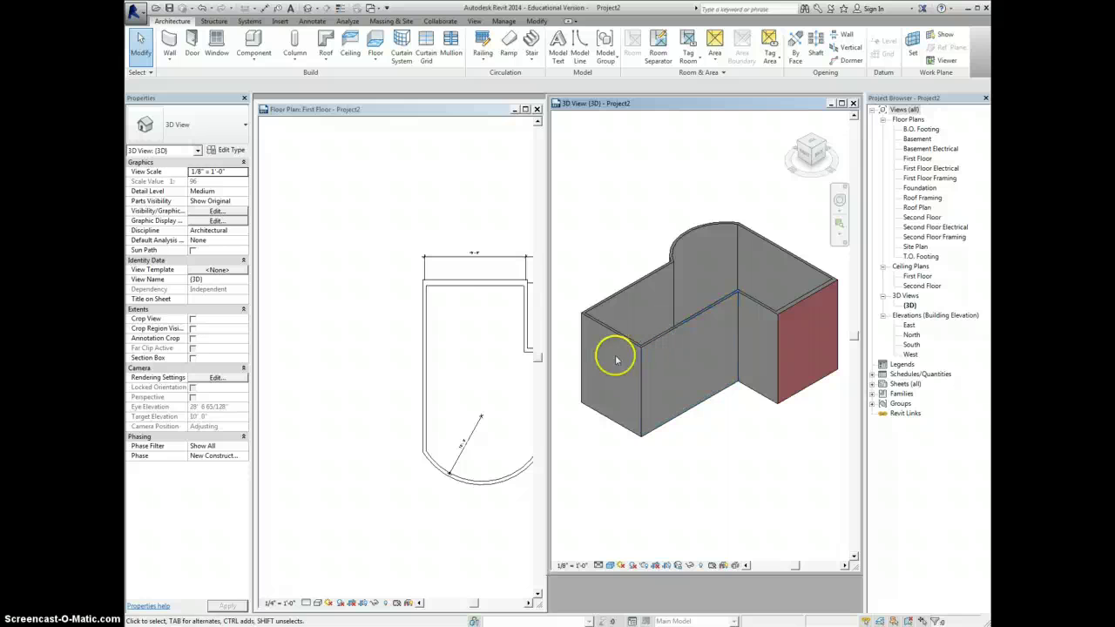
{"action": "left_click", "coordinate": [426, 345]}
{"action": "left_click", "coordinate": [426, 344]}
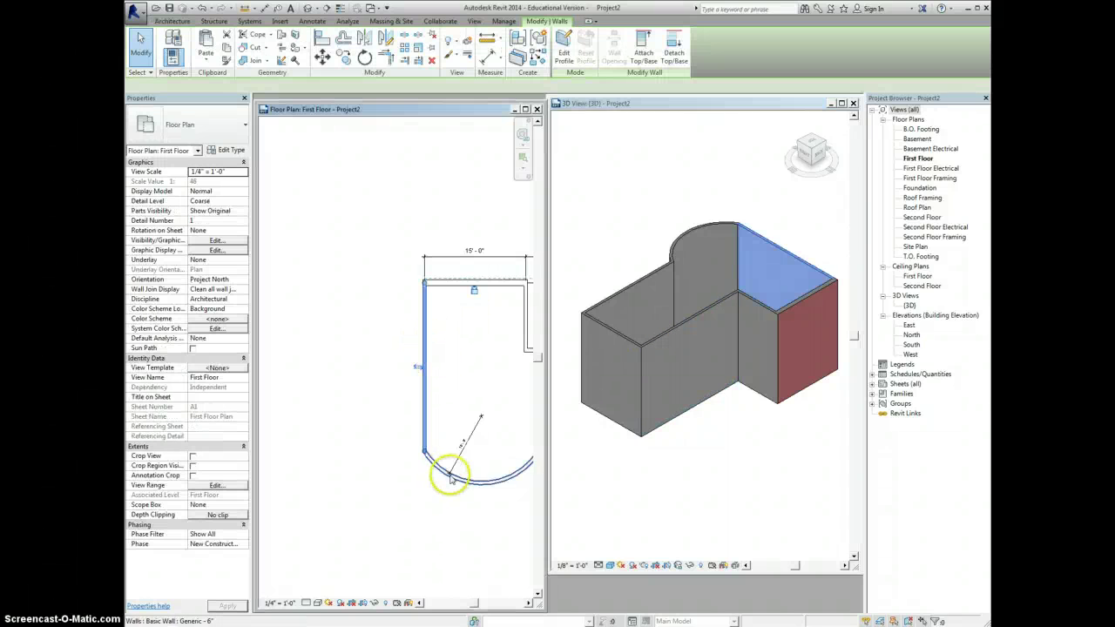
{"action": "left_click", "coordinate": [479, 480]}
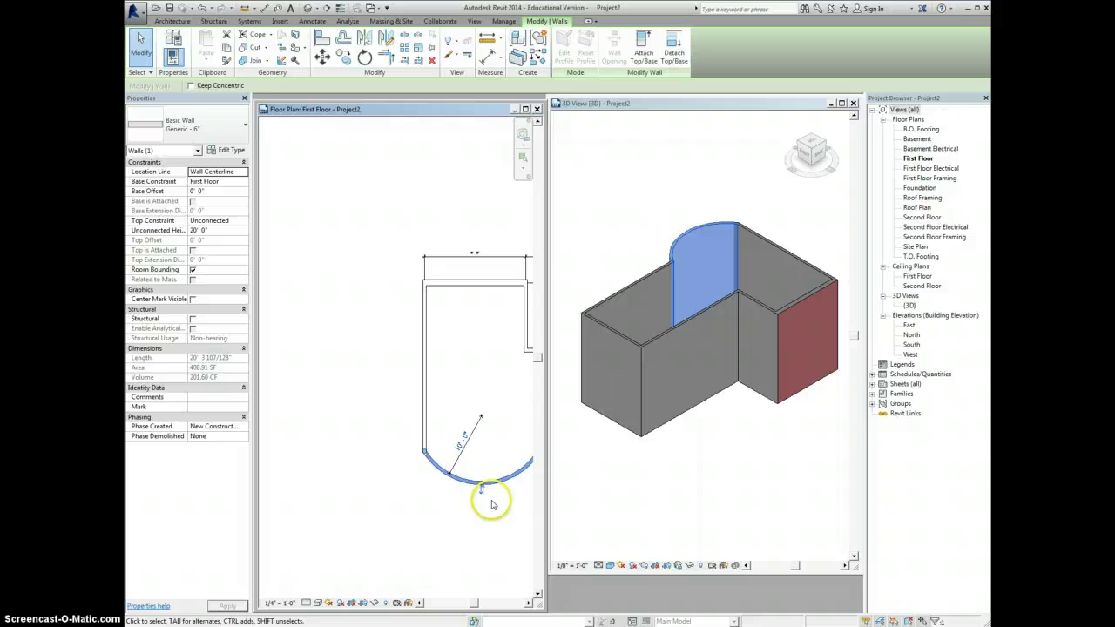
{"action": "middle_click_drag", "start_coordinate": [486, 447], "coordinate": [398, 436]}
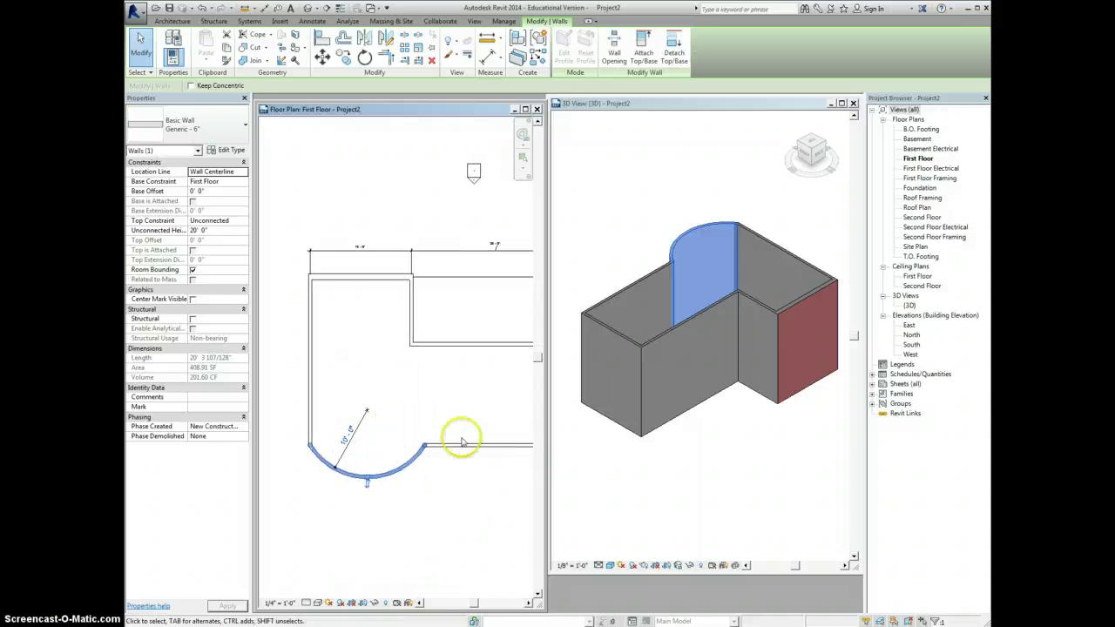
{"action": "left_click", "coordinate": [462, 448]}
{"action": "left_click", "coordinate": [470, 343]}
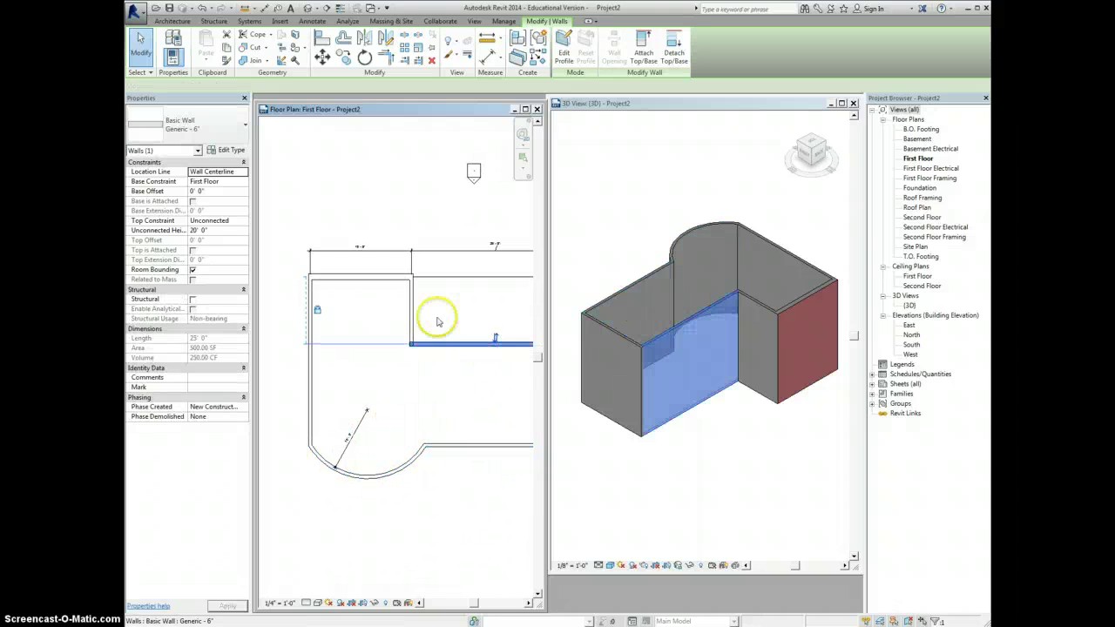
{"action": "left_click", "coordinate": [412, 318]}
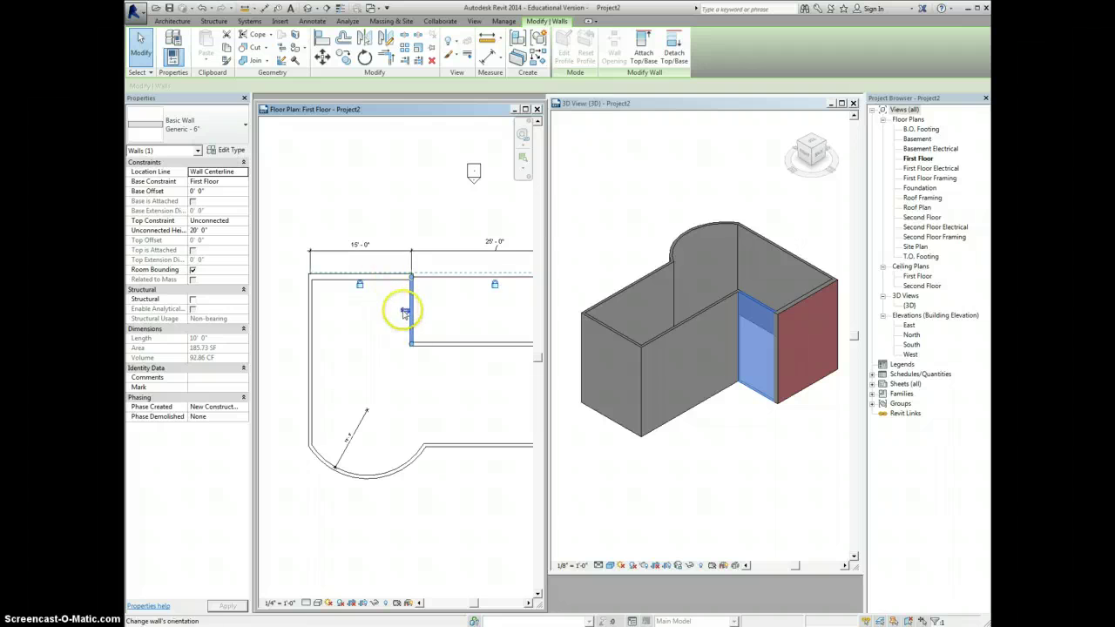
{"action": "left_click", "coordinate": [311, 343]}
{"action": "middle_click_drag", "start_coordinate": [461, 391], "coordinate": [317, 392]}
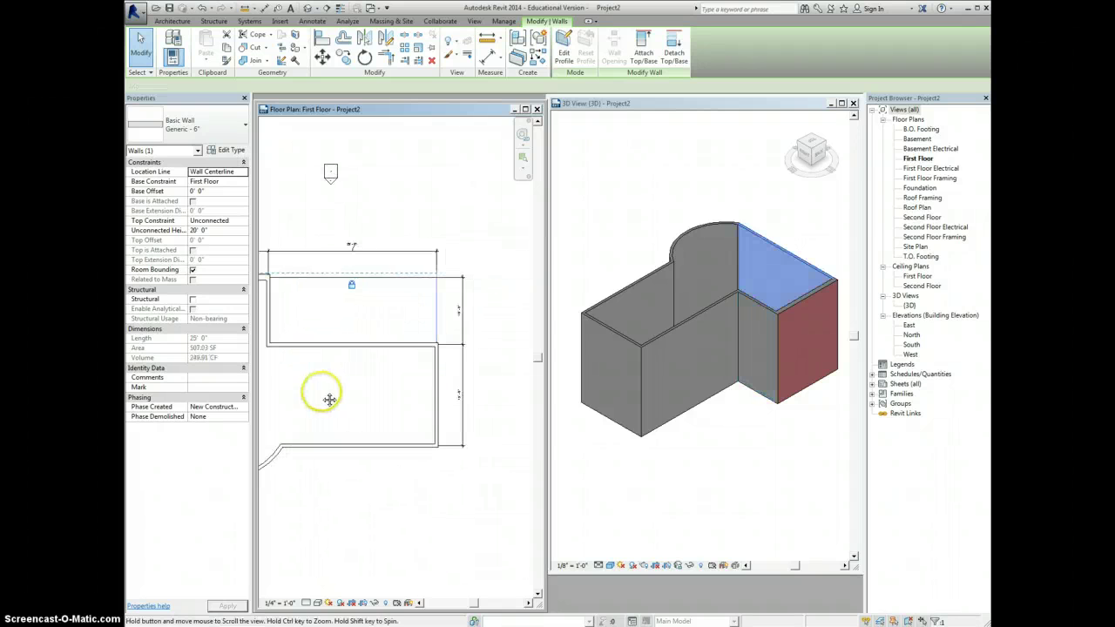
{"action": "left_click", "coordinate": [437, 391]}
{"action": "left_click", "coordinate": [381, 406]}
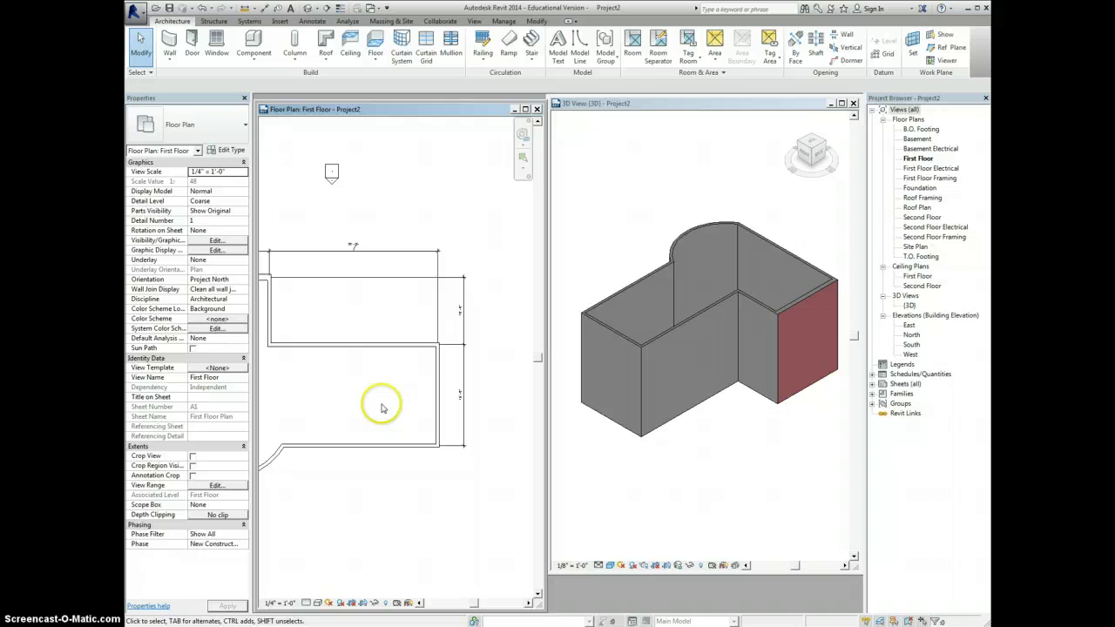
{"action": "middle_click_drag", "start_coordinate": [374, 398], "coordinate": [450, 390]}
- Fit the building in the plan view and select the inner wall at the L's step
{"action": "middle_click", "coordinate": [438, 385]}
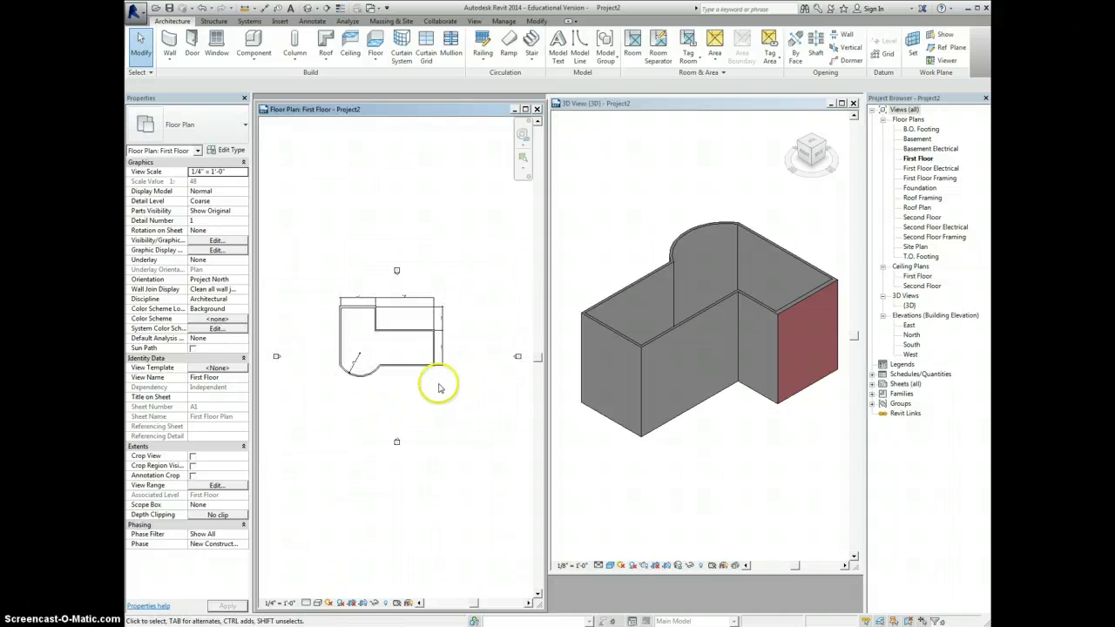
{"action": "scroll", "coordinate": [406, 348], "scroll_direction": "up", "scroll_amount": 1}
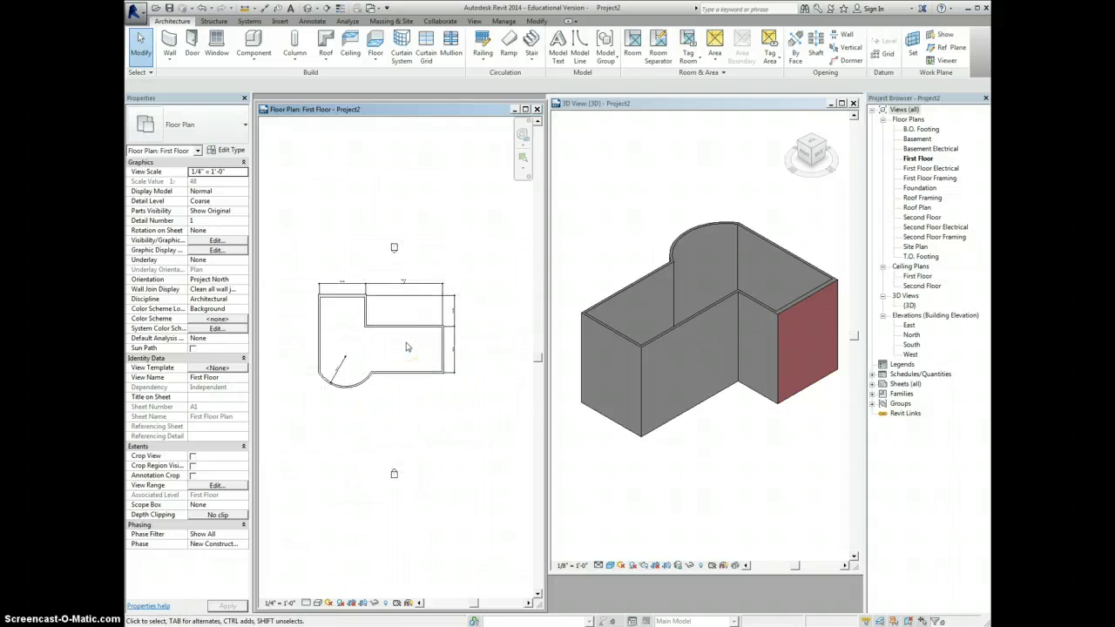
{"action": "scroll", "coordinate": [406, 347], "scroll_direction": "down", "scroll_amount": 1}
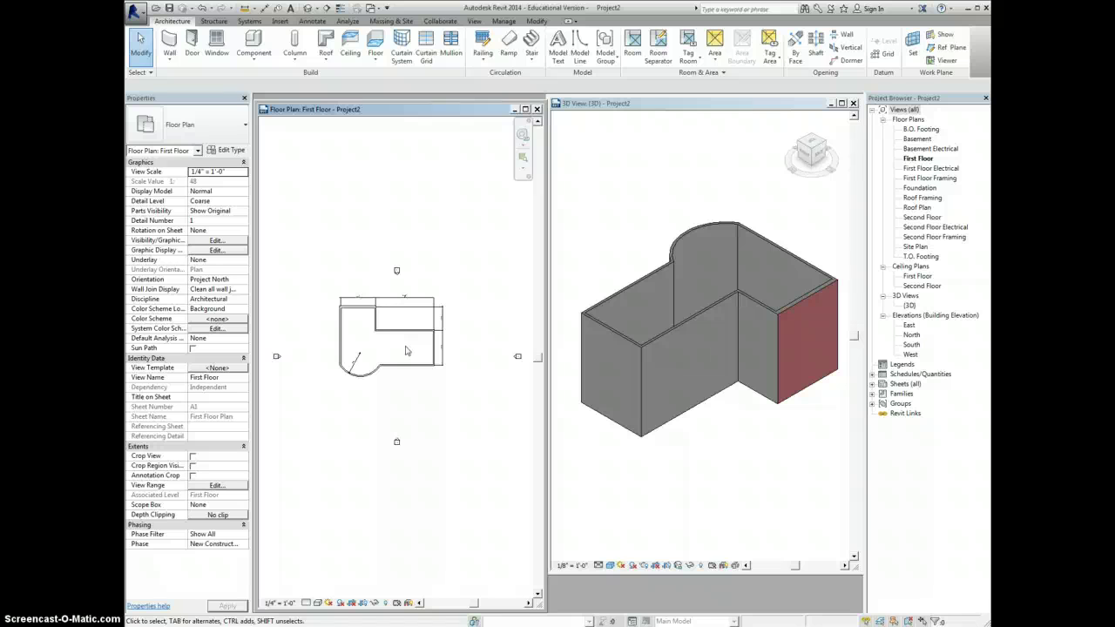
{"action": "left_click_drag", "start_coordinate": [405, 350], "coordinate": [392, 330]}
{"action": "left_click", "coordinate": [394, 350]}
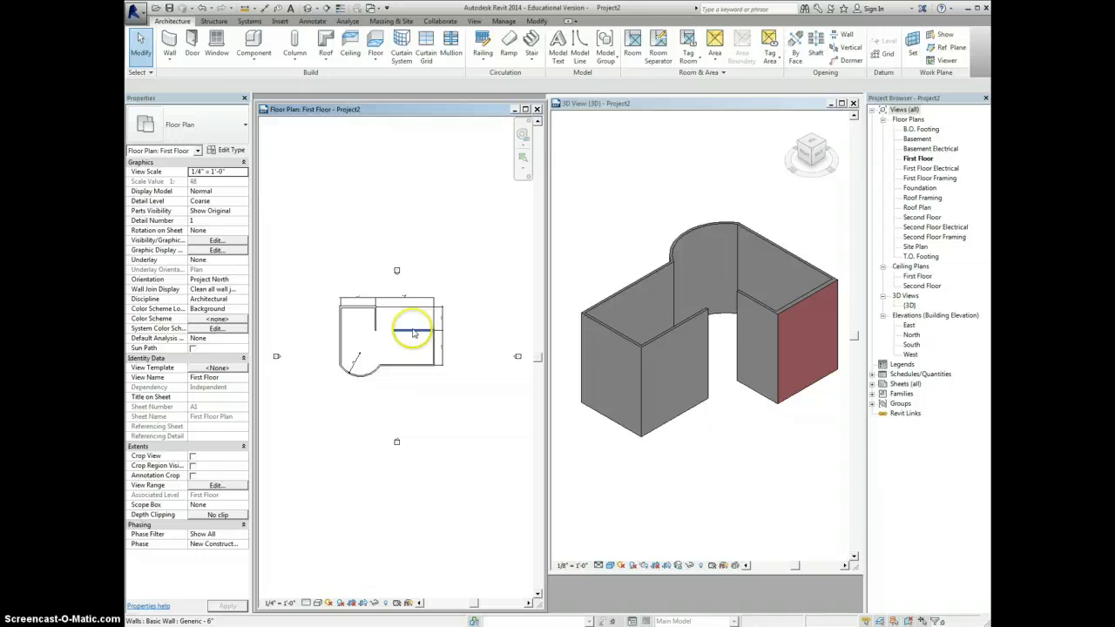
- Maximize the First Floor plan and stretch the inner horizontal wall left to meet the vertical wall
{"action": "left_click", "coordinate": [413, 329]}
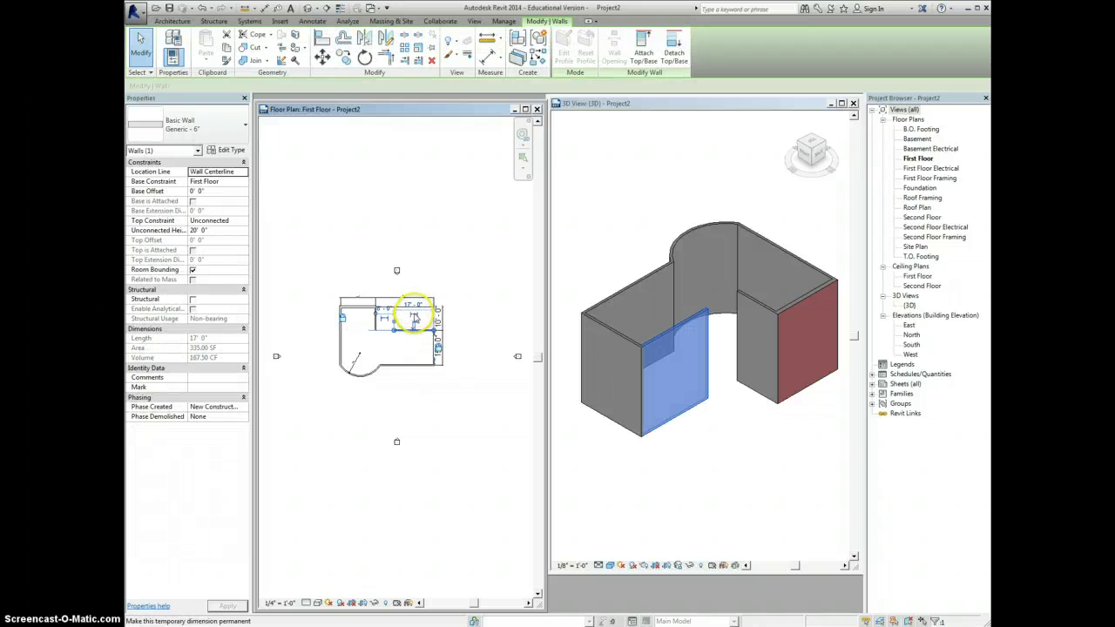
{"action": "left_click", "coordinate": [463, 258]}
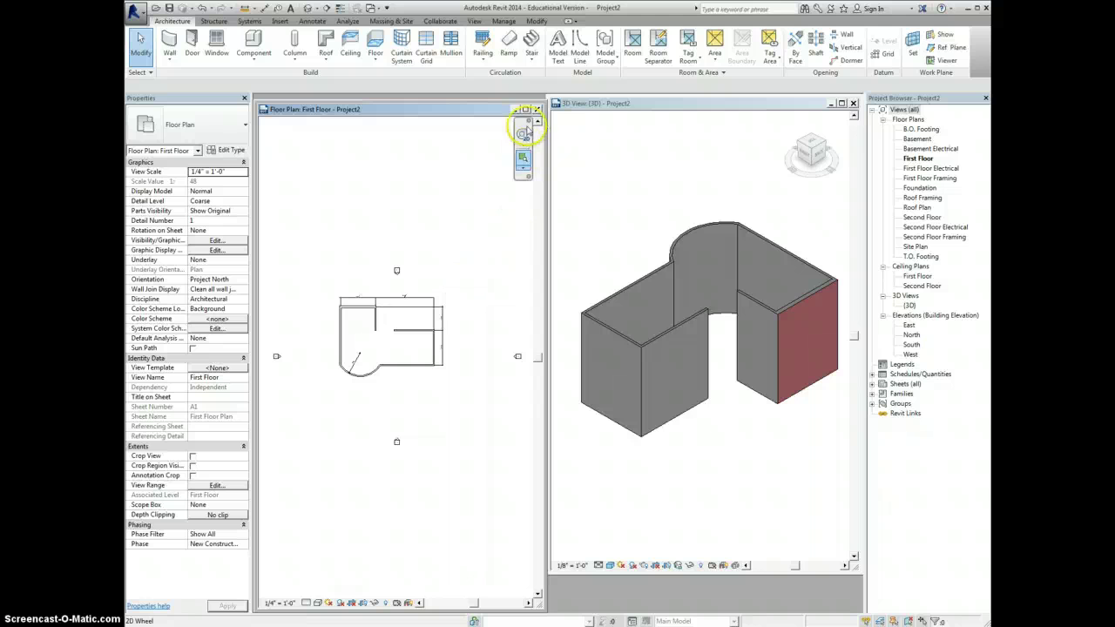
{"action": "left_click", "coordinate": [525, 109]}
{"action": "scroll", "coordinate": [417, 312], "scroll_direction": "up", "scroll_amount": 5}
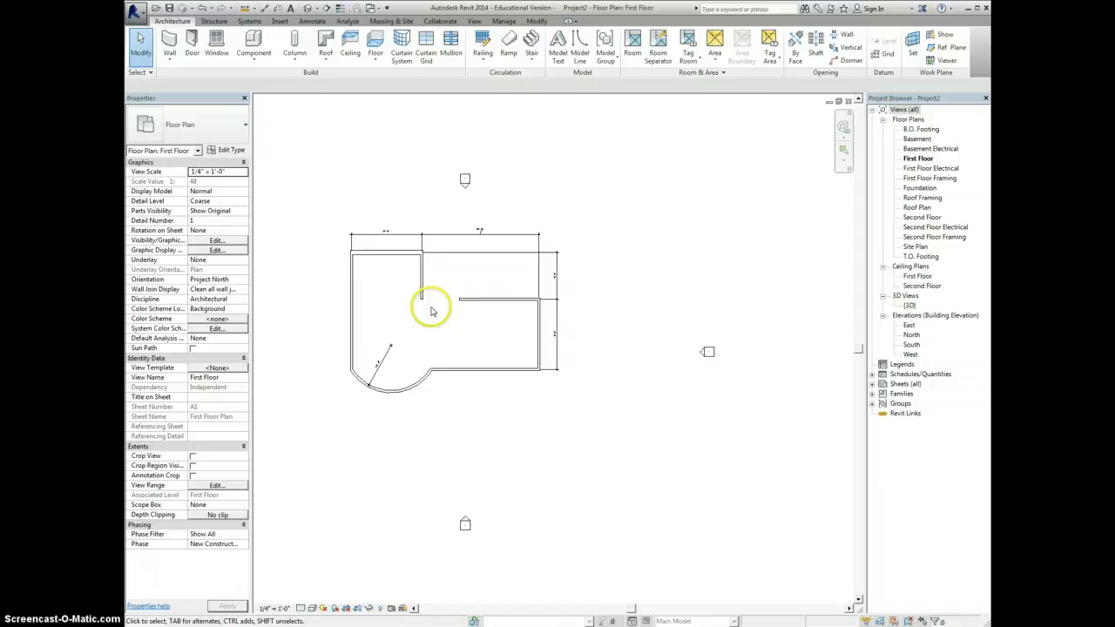
{"action": "left_click", "coordinate": [462, 302]}
{"action": "left_click_drag", "start_coordinate": [462, 302], "coordinate": [422, 299]}
{"action": "left_click", "coordinate": [436, 327]}
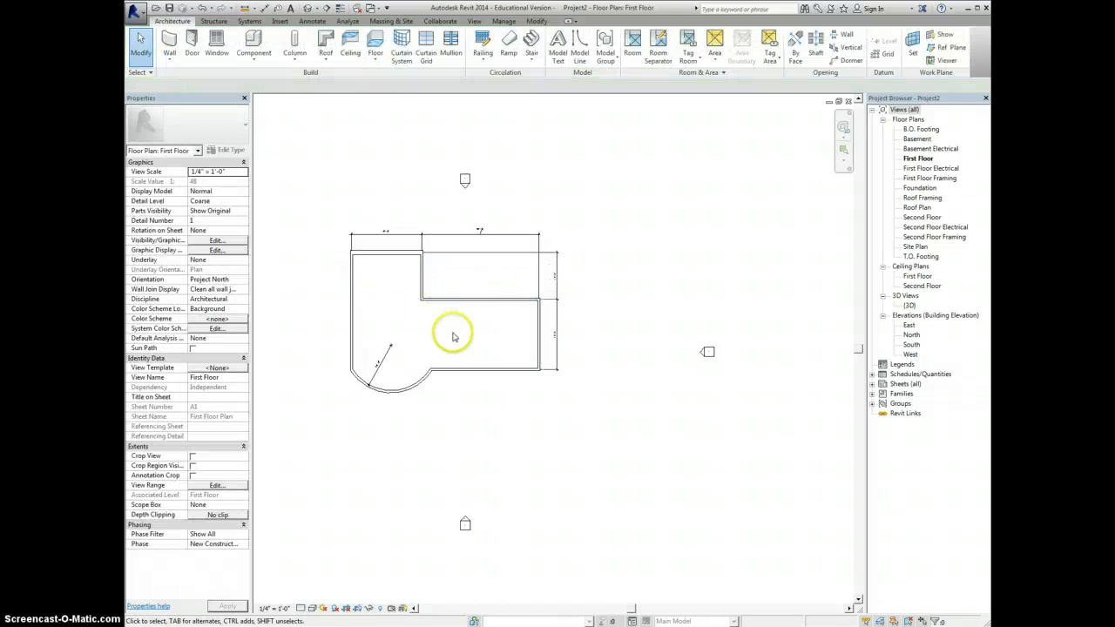